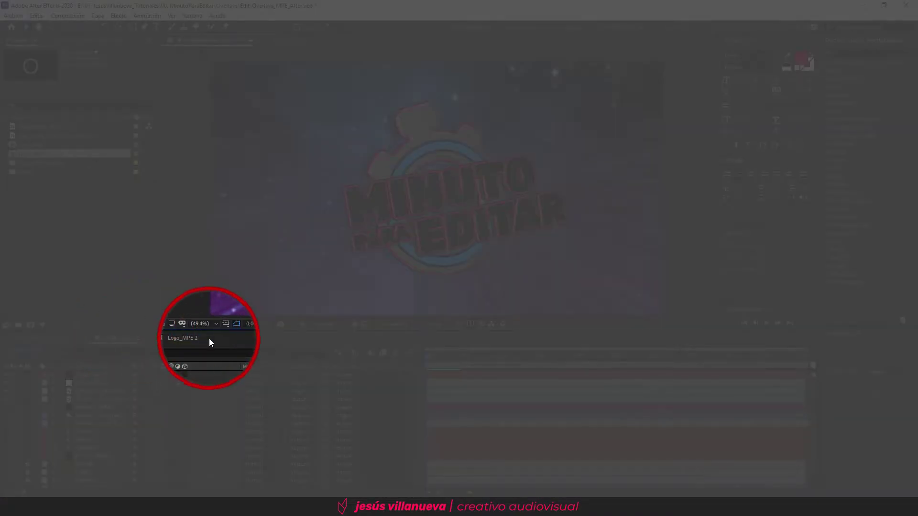
View the Logo_MPE 2 composition, return to Logo_MPE, and open the Archivo menu
click(179, 337)
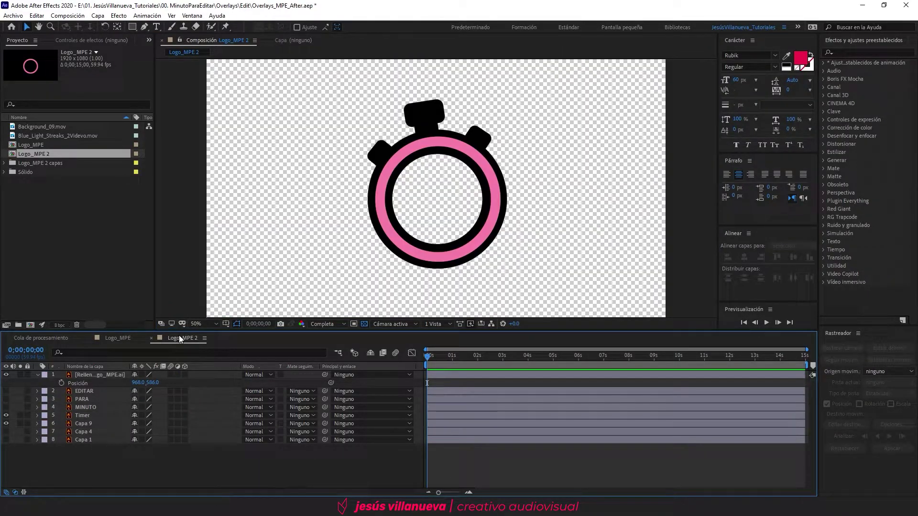
click(116, 338)
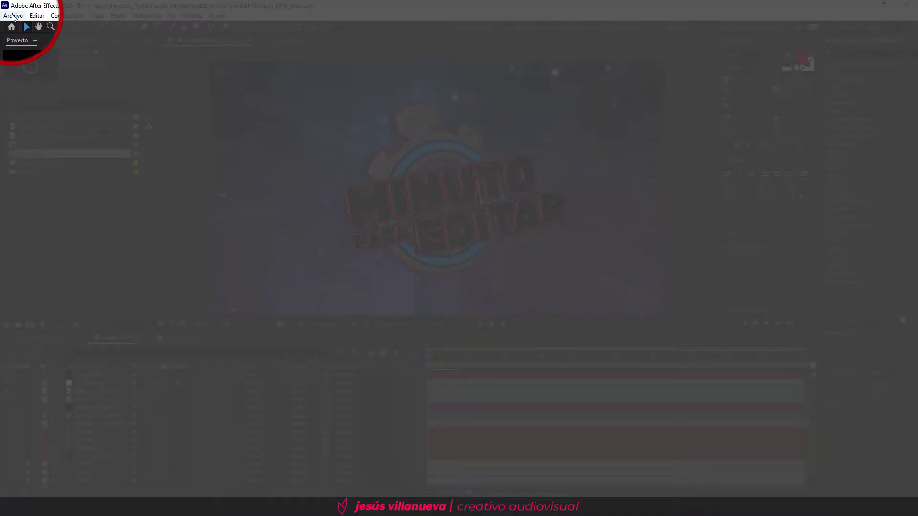
click(13, 16)
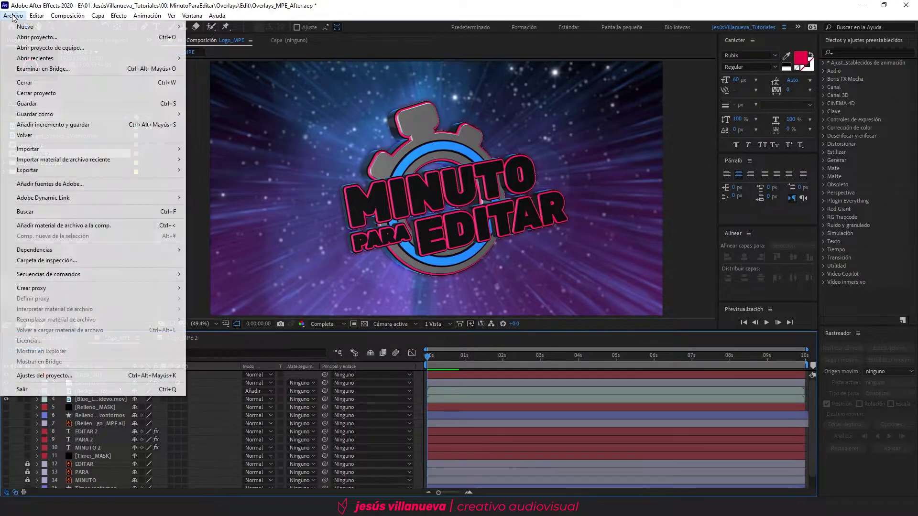
Add Logo_MPE to the render queue via Exportar > Añadir a la cola de procesamiento, then return to its timeline
mouse_move(31, 171)
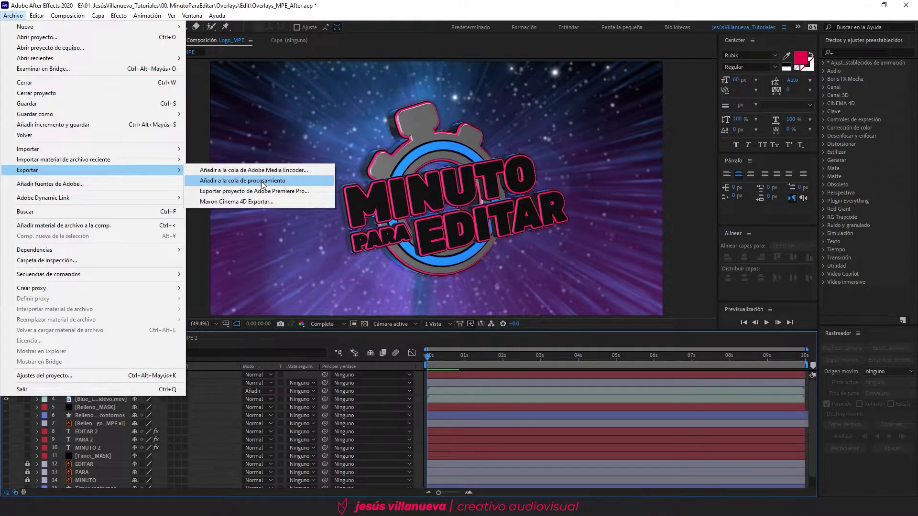
click(263, 183)
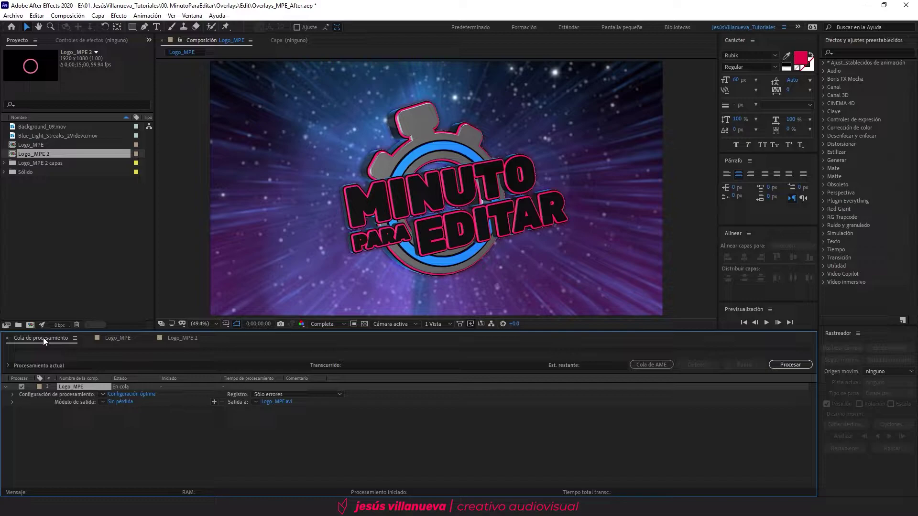
click(116, 338)
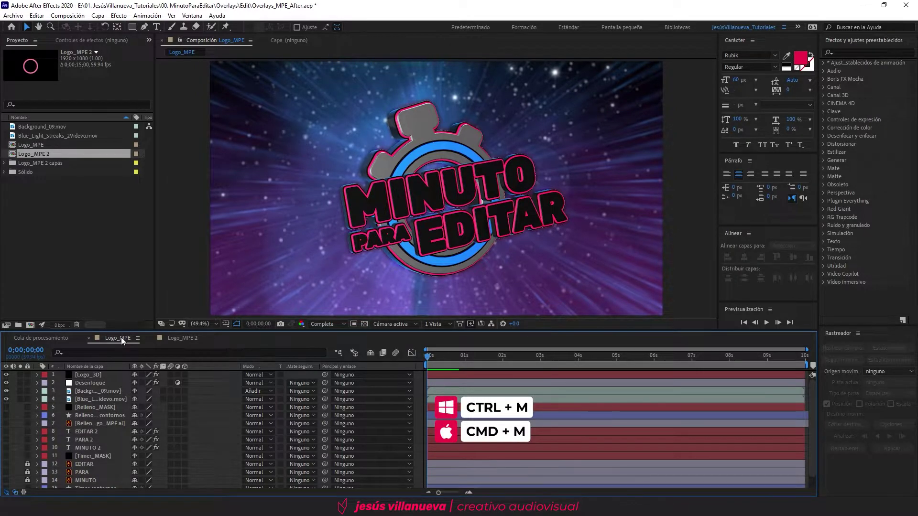
Queue Logo_MPE again with Ctrl+M and open the second item's 'Sin pérdida' output module settings
key(ctrl+m)
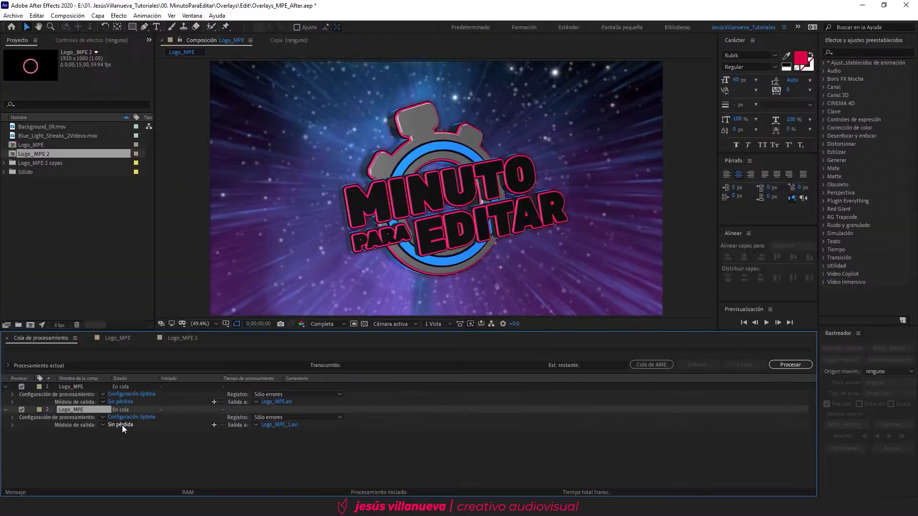
click(122, 425)
click(121, 425)
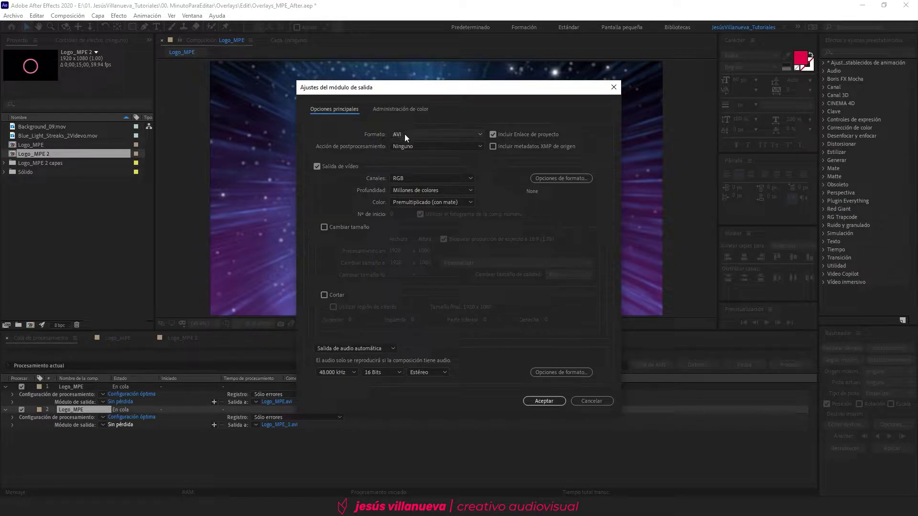
Change the second item's output format from AVI to QuickTime, then check the Canales options
click(407, 135)
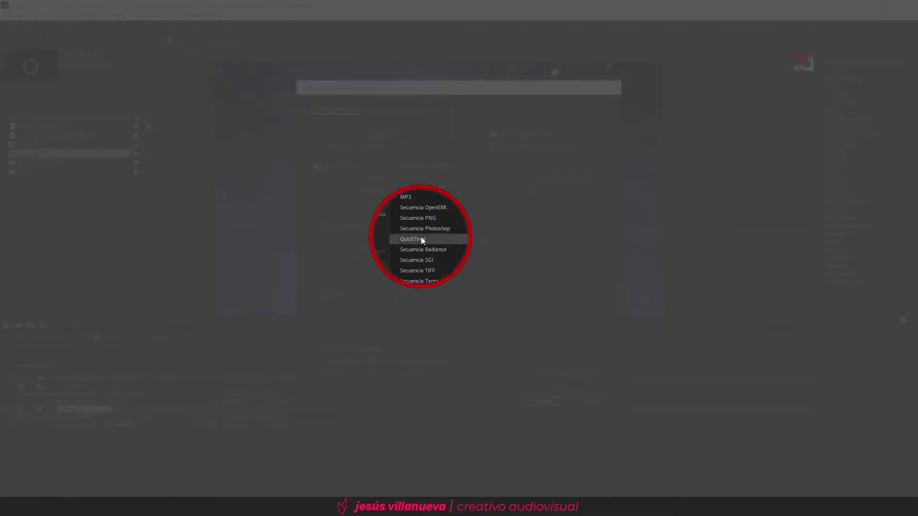
key(Escape)
key(q)
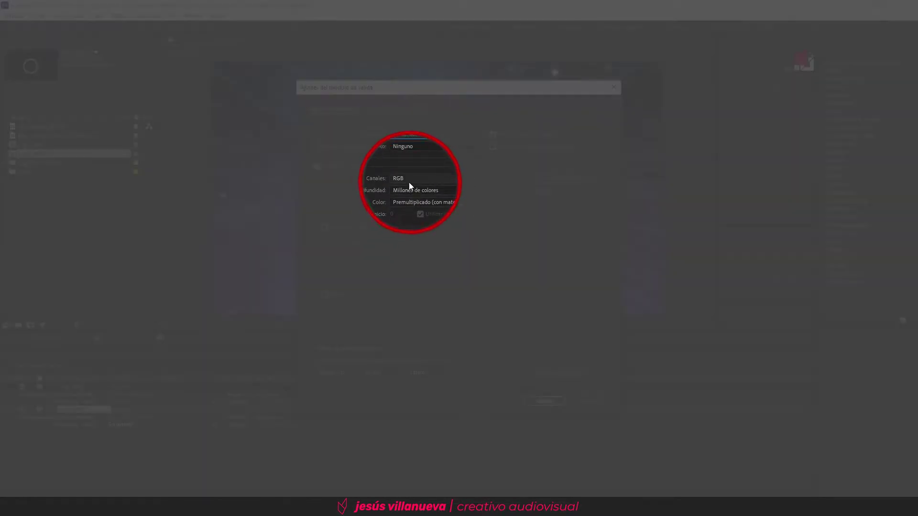
click(408, 180)
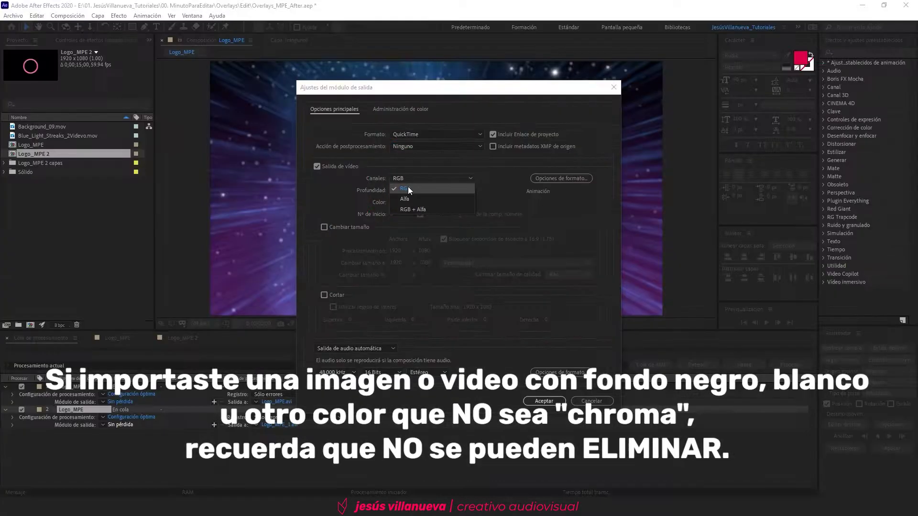
Keep RGB channels, set audio to 'Salida de audio activada', and apply the QuickTime module
click(409, 186)
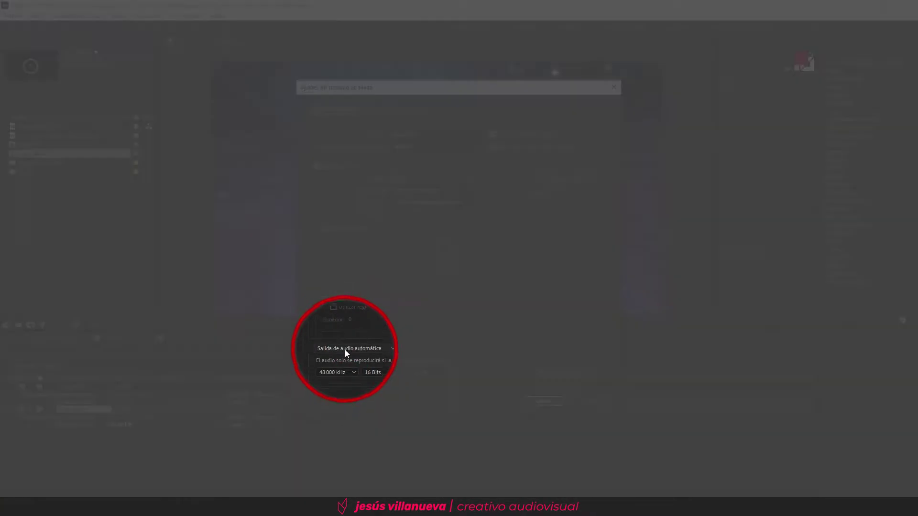
click(371, 349)
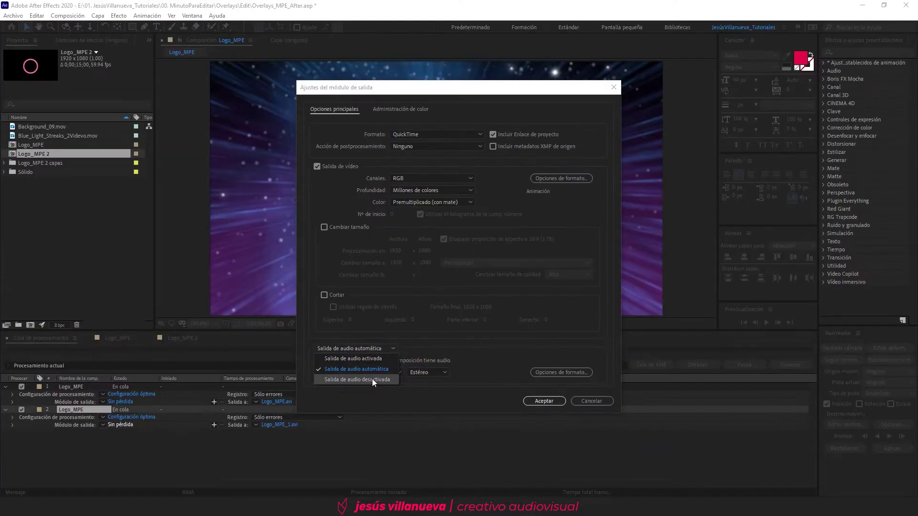
click(372, 379)
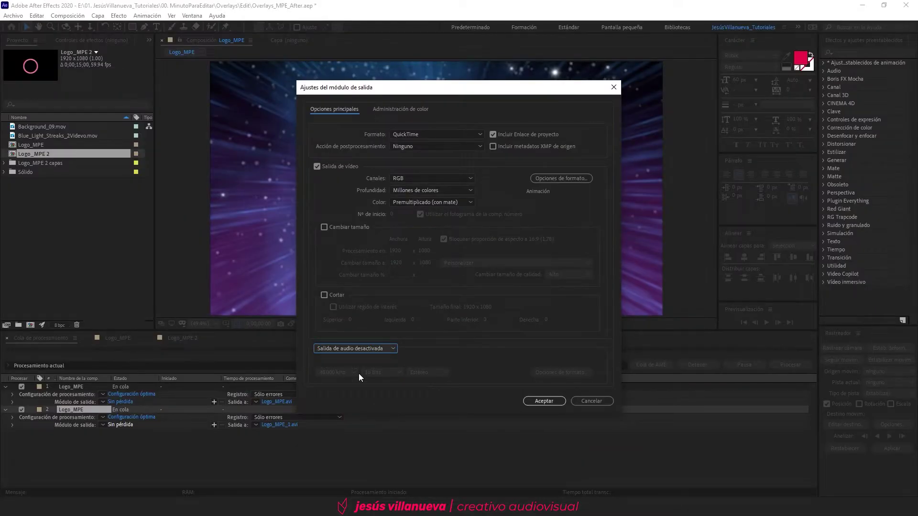
click(375, 349)
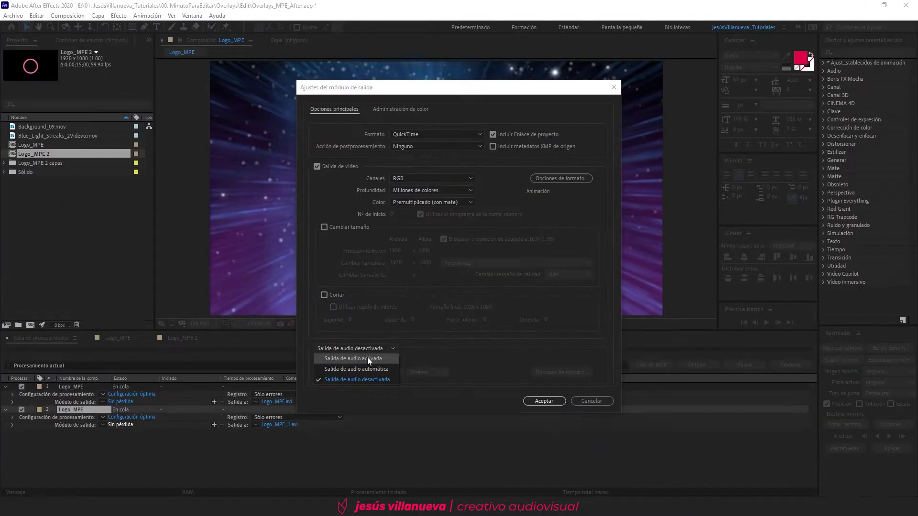
click(367, 358)
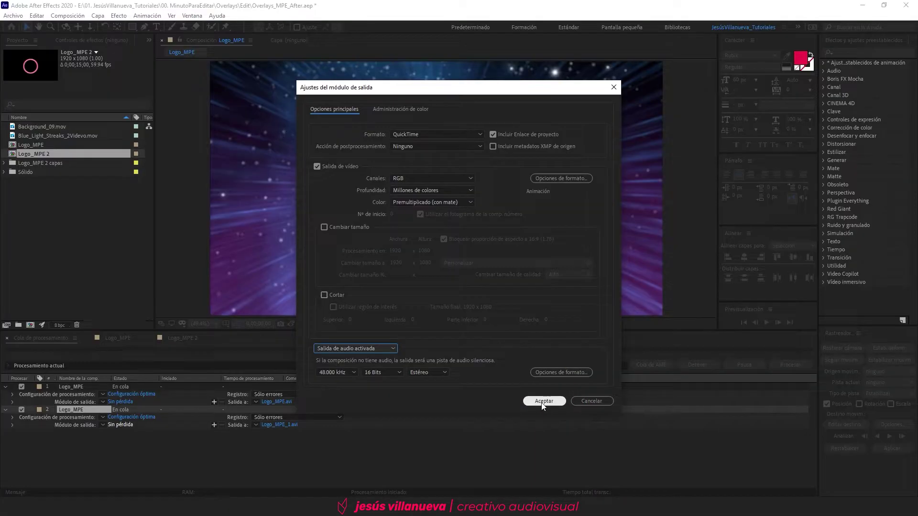
click(543, 402)
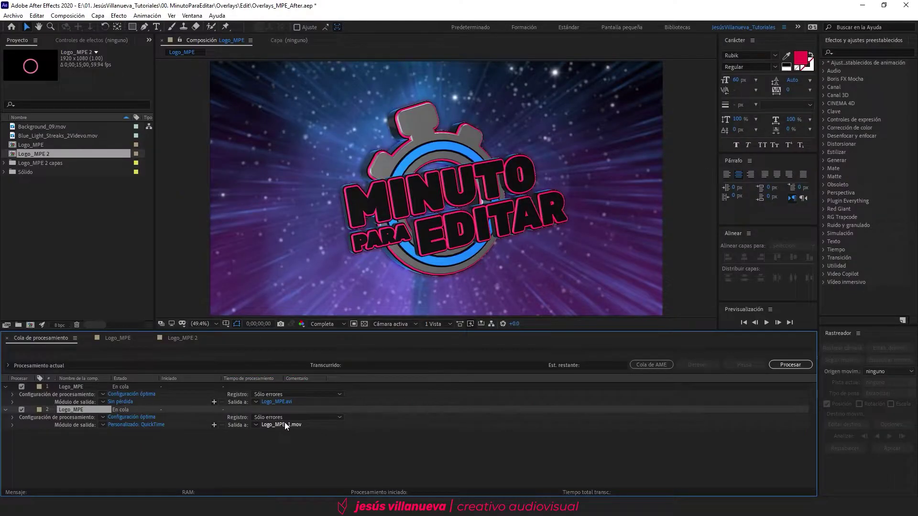
Save the second item's output as Logo_MPE_1.mov and render it with Procesar
click(285, 424)
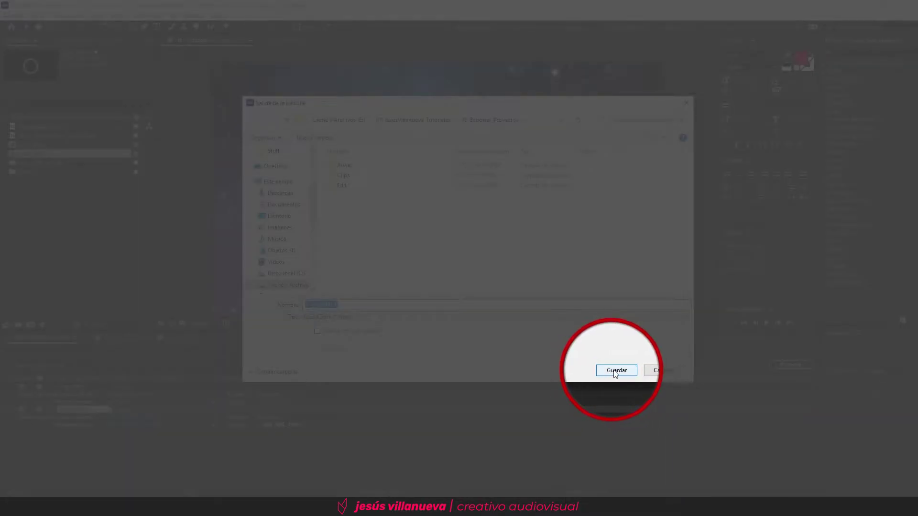
click(616, 371)
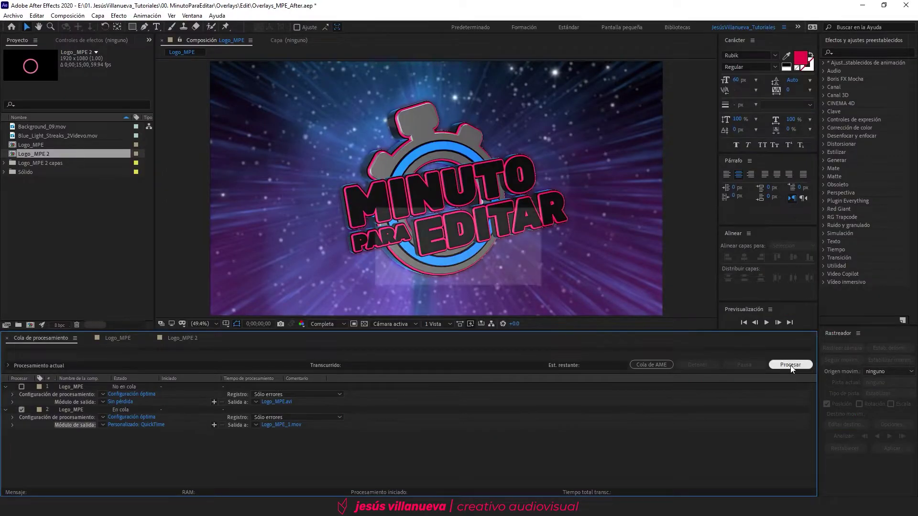
click(791, 365)
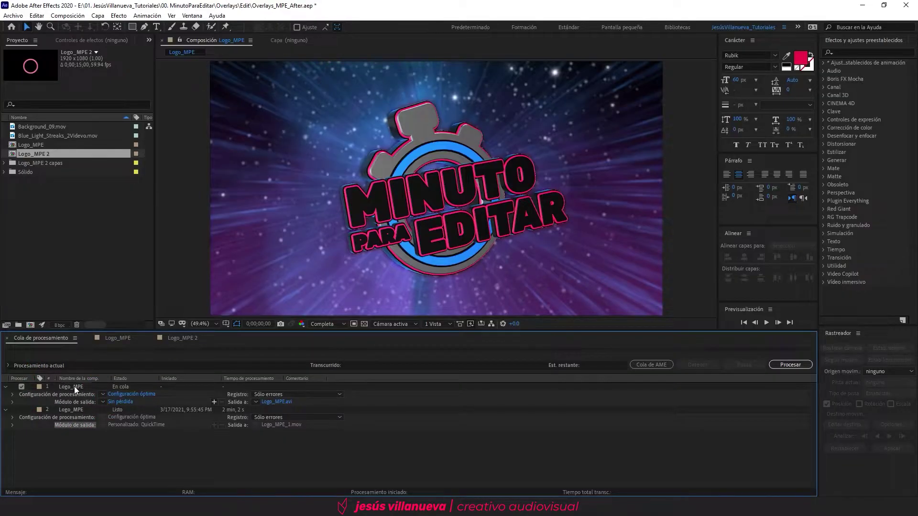
Select the first Logo_MPE item, check the After Effects version, and send the queue to Media Encoder
click(65, 386)
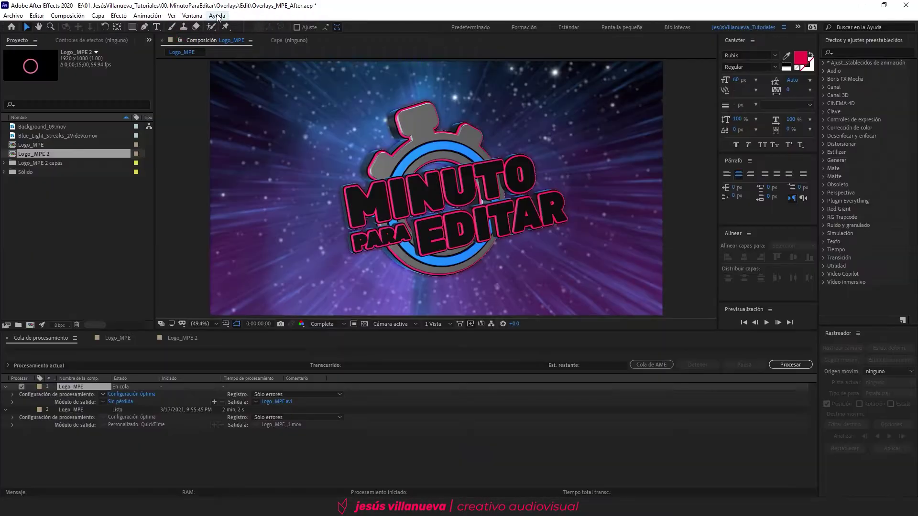
click(217, 15)
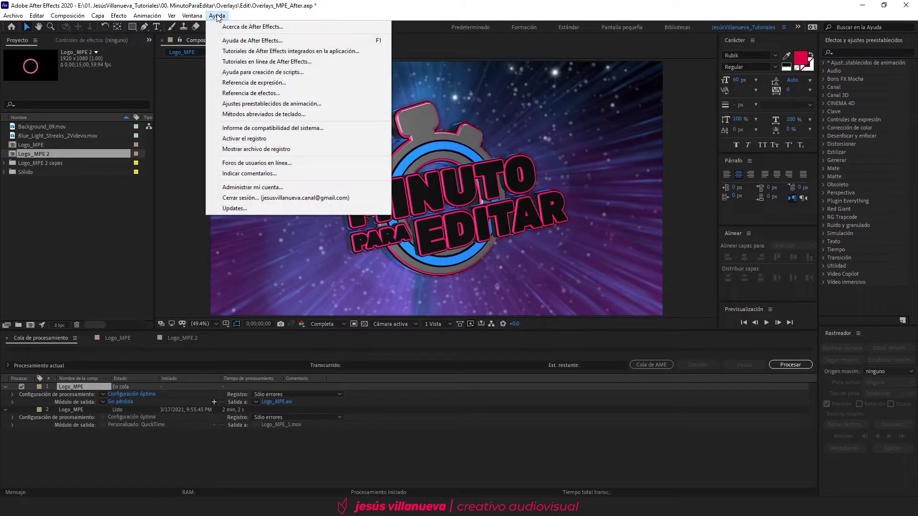
click(274, 27)
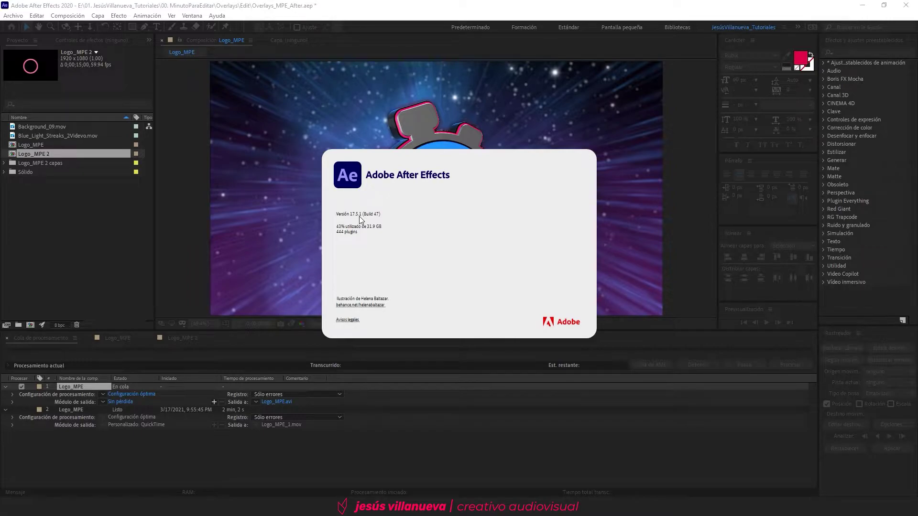
click(360, 216)
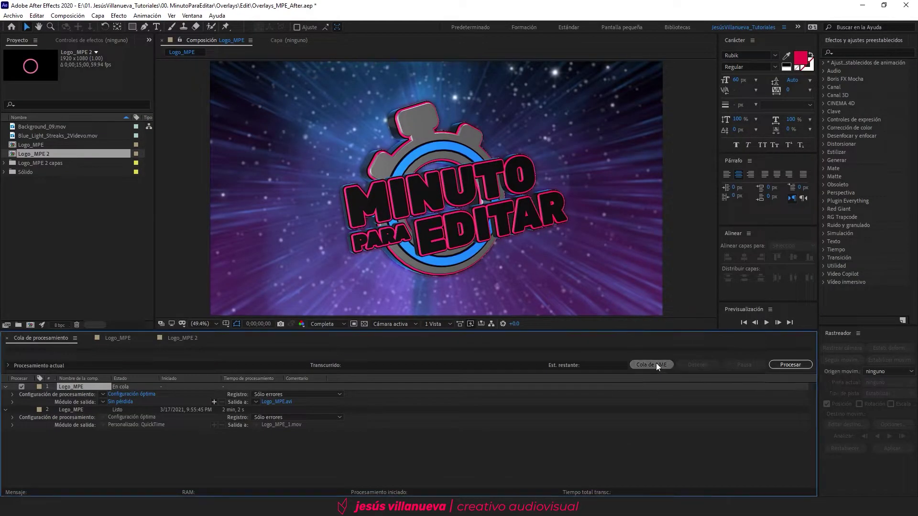
click(656, 364)
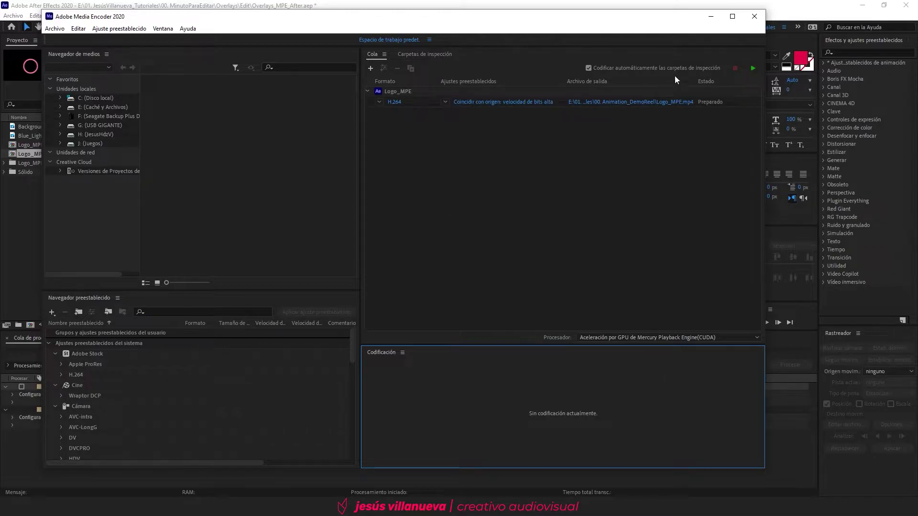
In a maximized Media Encoder, review the H.264 settings and save the output as Logo_MPE.mp4 in 08. Exportar_Proyectos
click(732, 16)
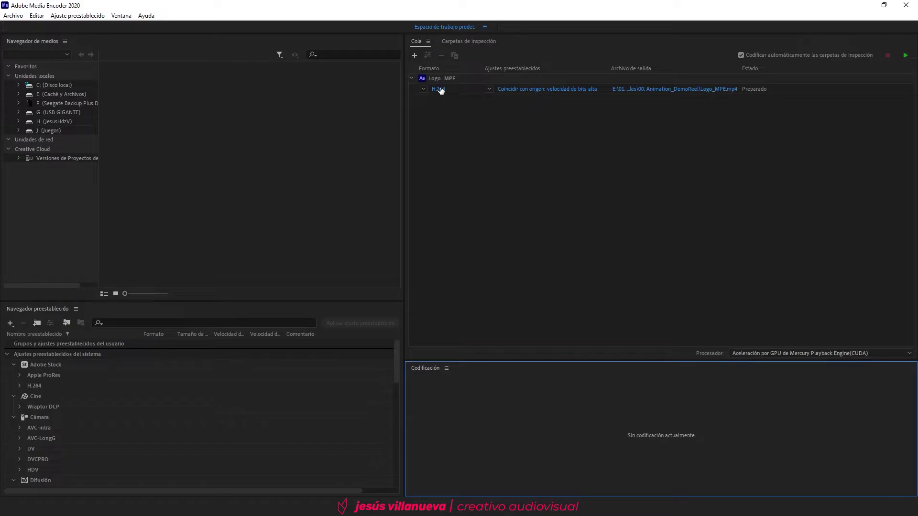
click(439, 89)
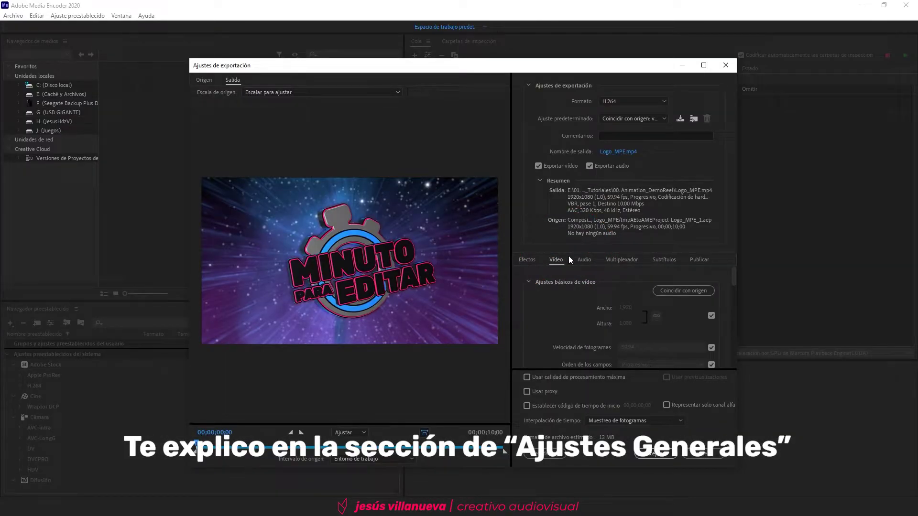
click(725, 67)
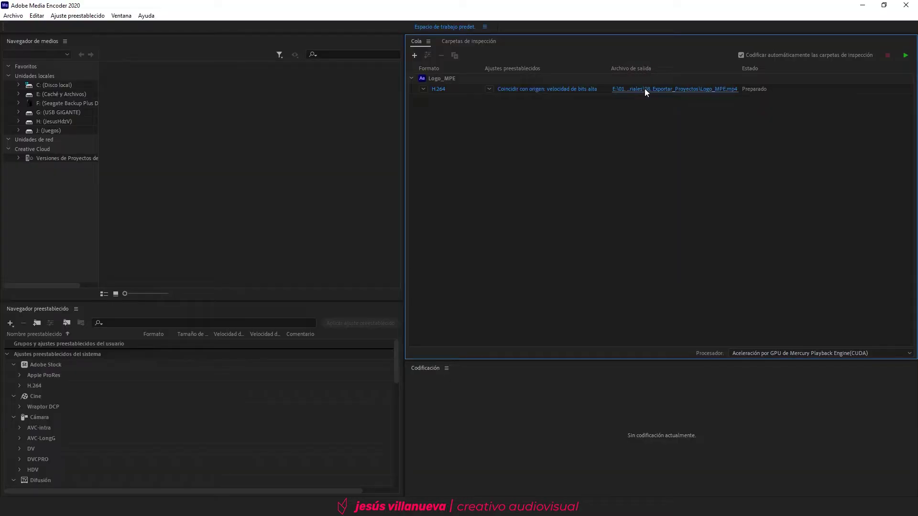
click(644, 89)
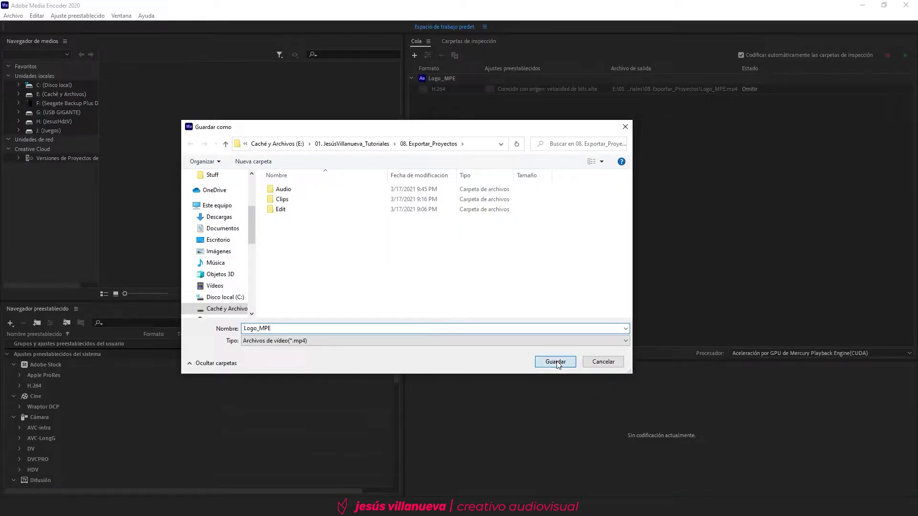
click(555, 361)
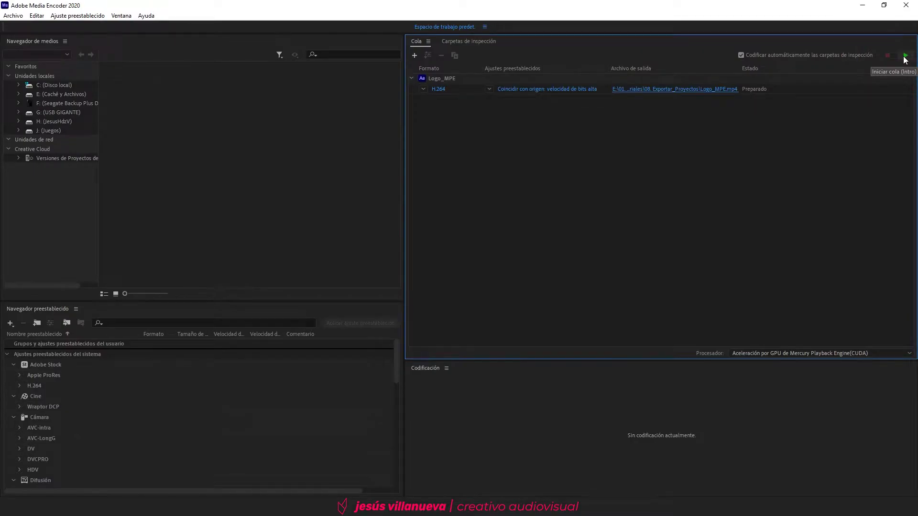
Start the Media Encoder queue to encode Logo_MPE.mp4
click(905, 57)
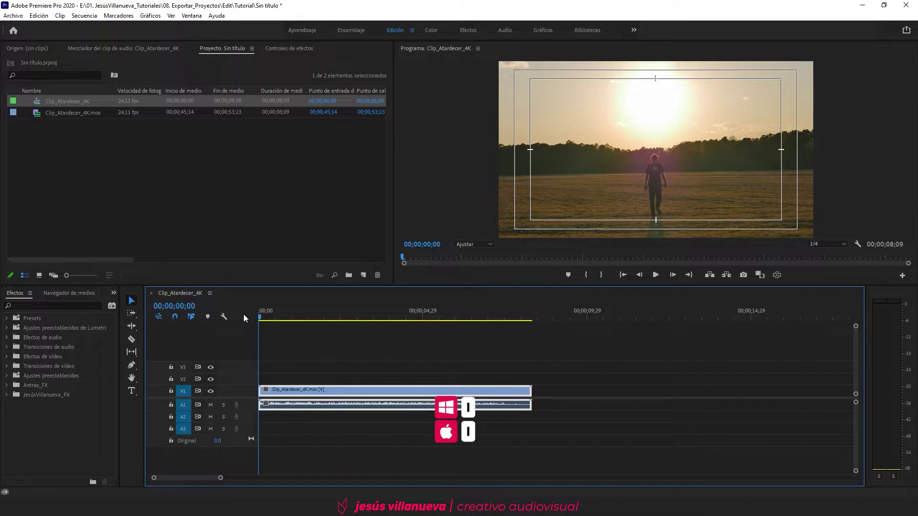
Set in and out points to span exactly Clip_Atardecer_4K.mov, then open Archivo > Exportar
key(i)
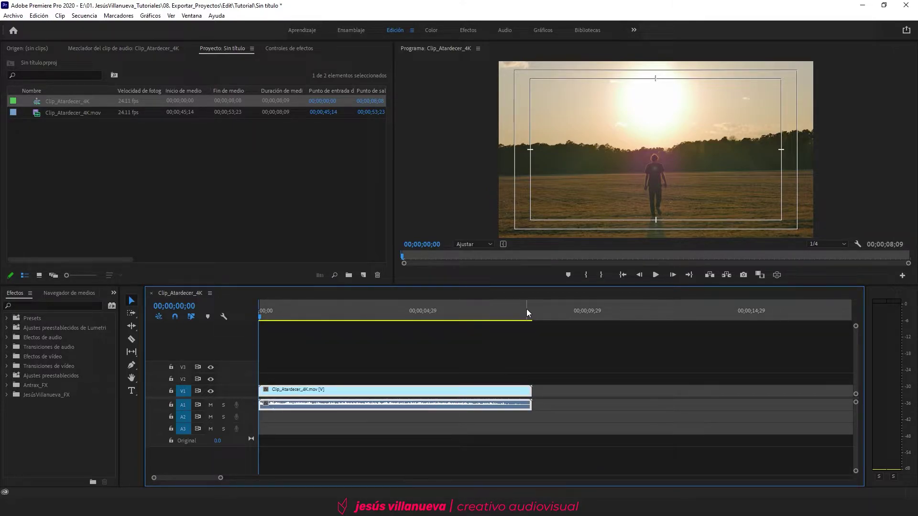
drag(533, 310, 542, 310)
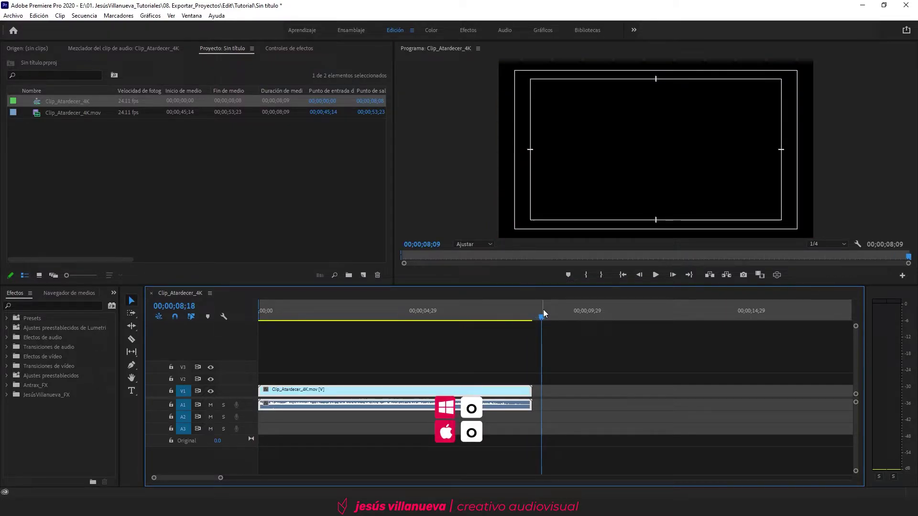
key(o)
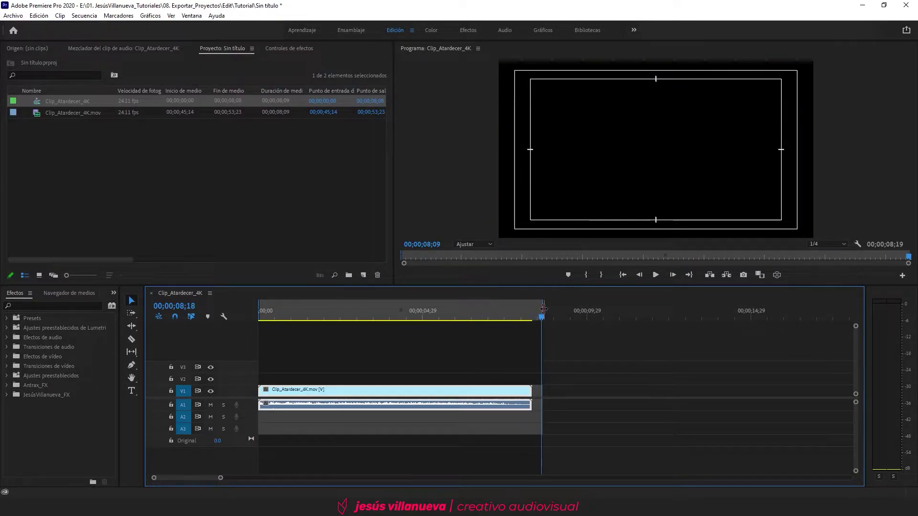
drag(543, 309, 537, 308)
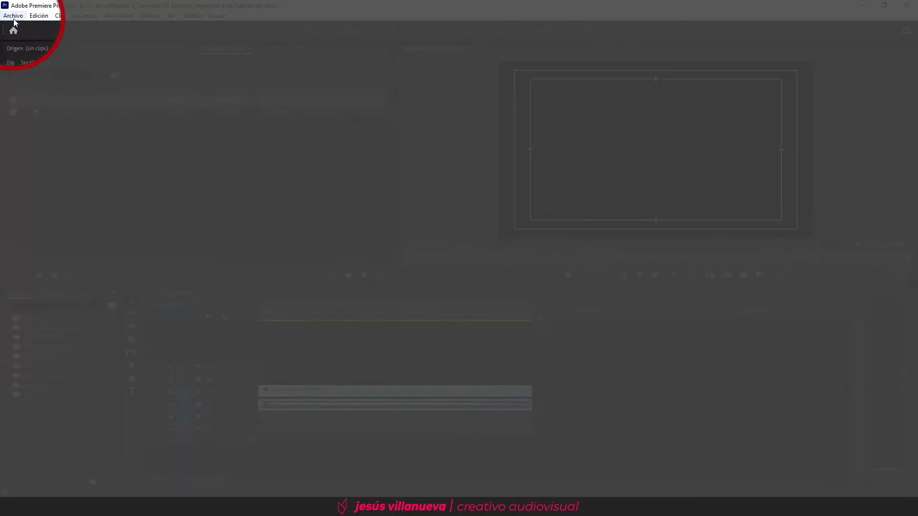
click(4, 14)
mouse_move(32, 315)
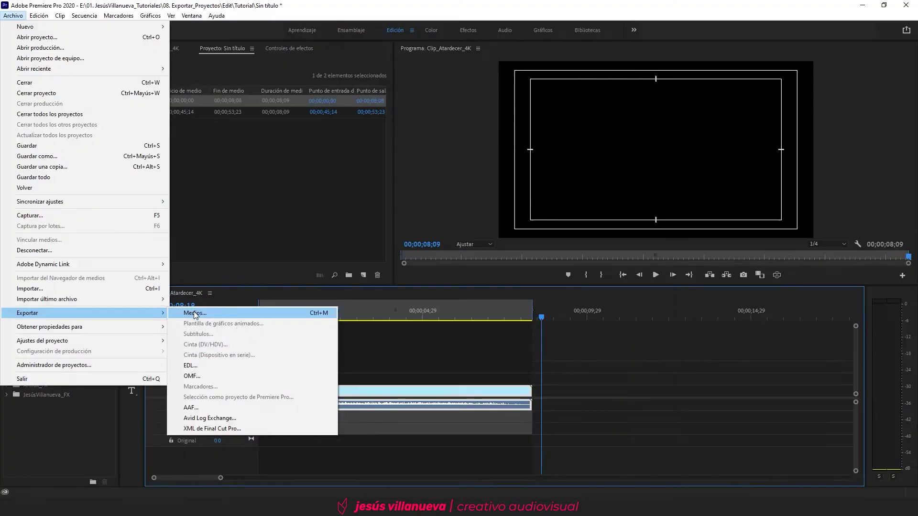
Open Export Settings with Ctrl+M, preview the frame at 00;00;01;27, and list the output formats
click(193, 313)
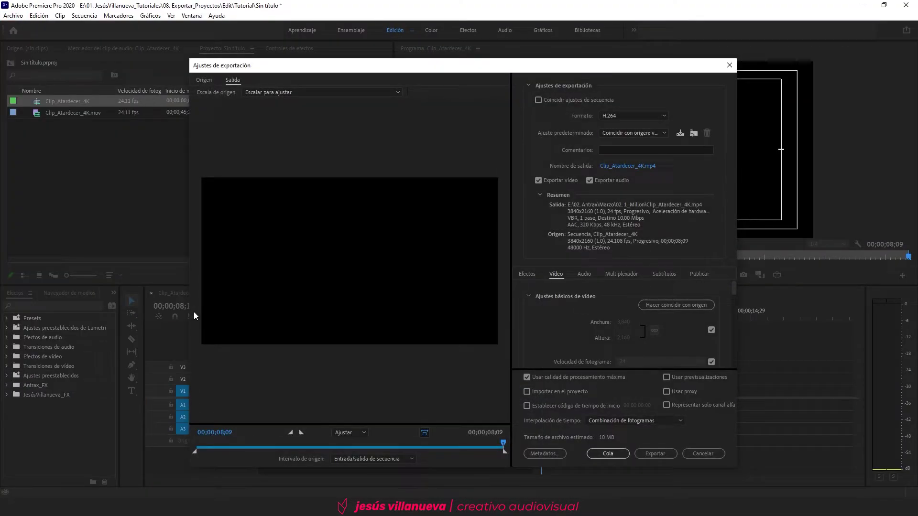
click(238, 447)
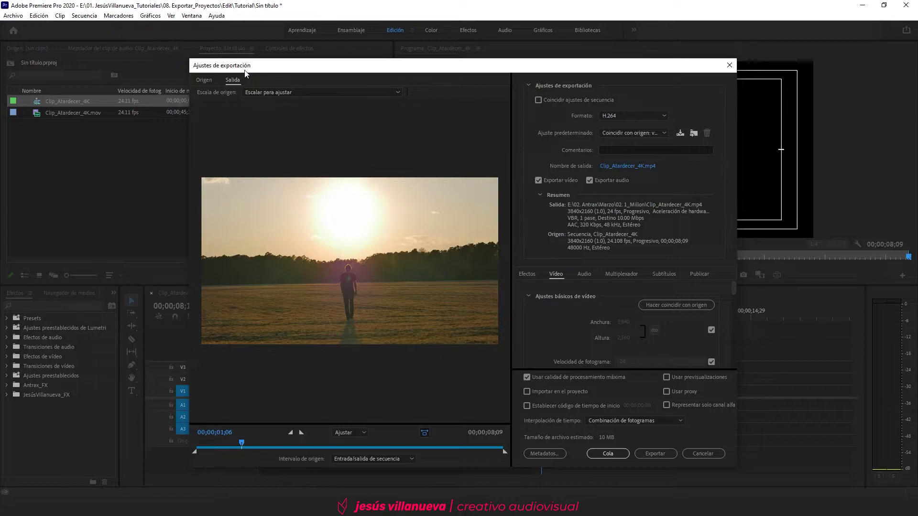
click(729, 65)
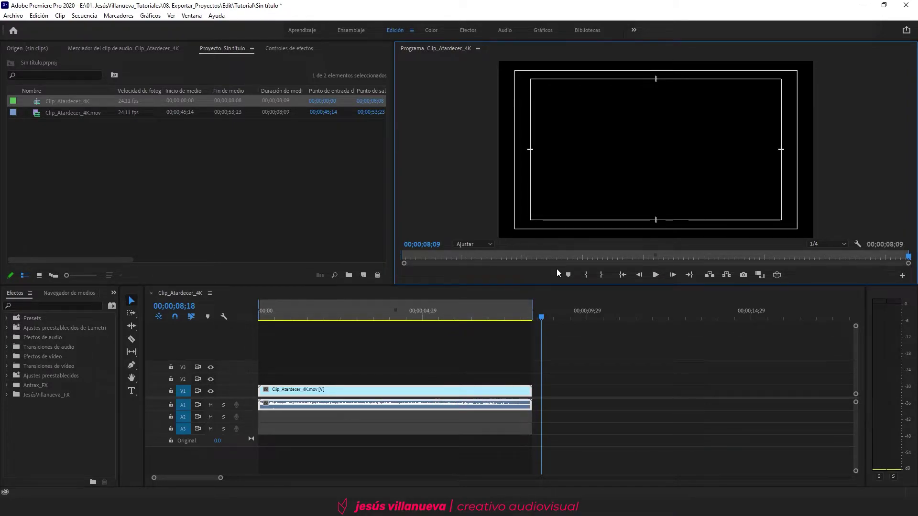
key(ctrl+m)
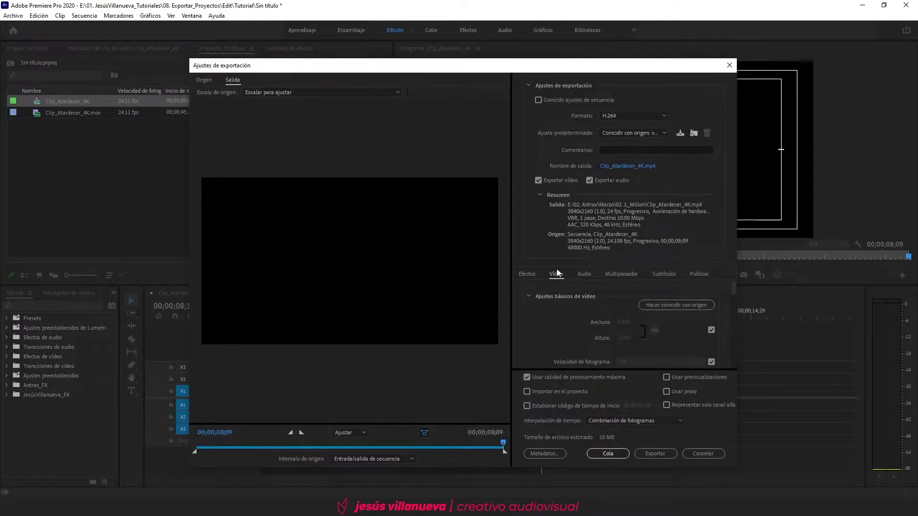
click(268, 447)
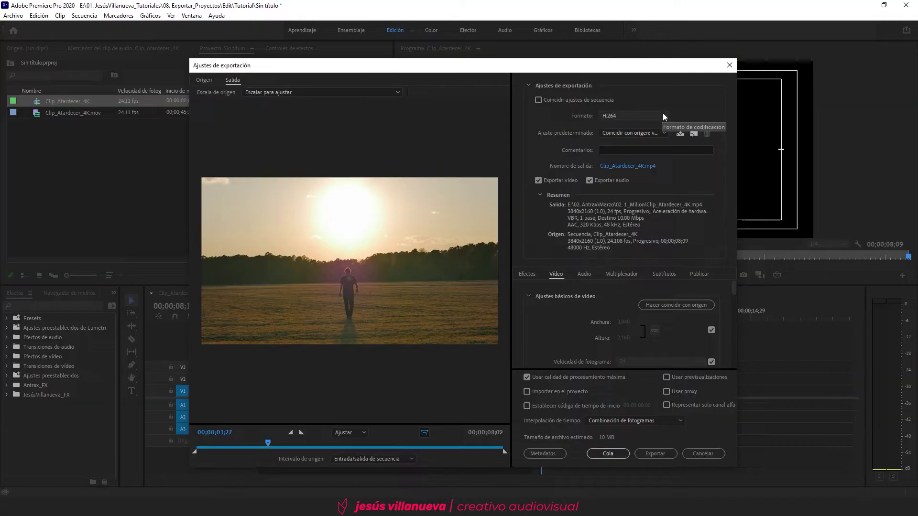
click(663, 114)
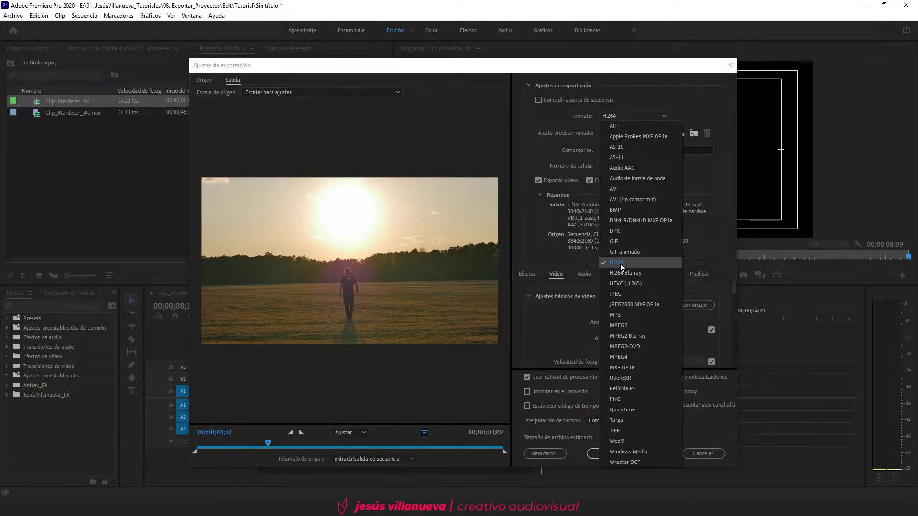
Keep H.264 as the format and choose Personalizado as the export preset
click(620, 263)
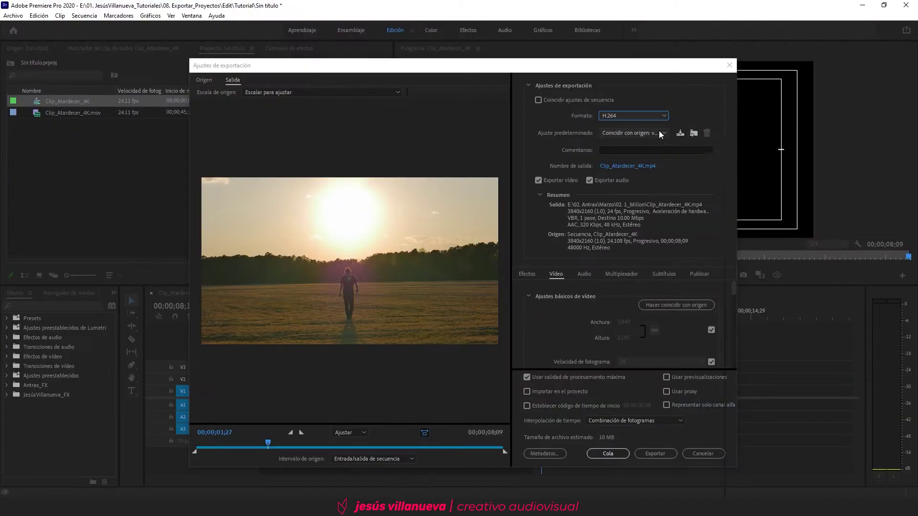
click(659, 132)
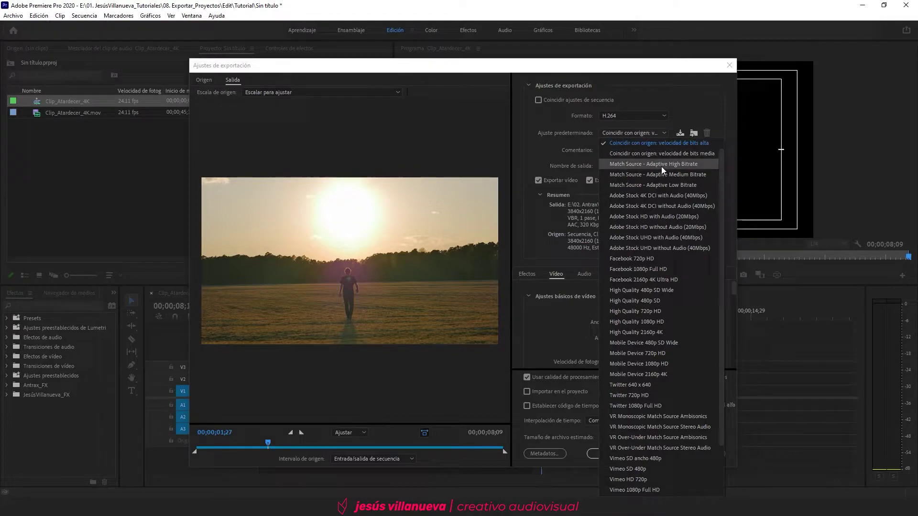
scroll(661, 177, down, 2)
scroll(664, 277, up, 2)
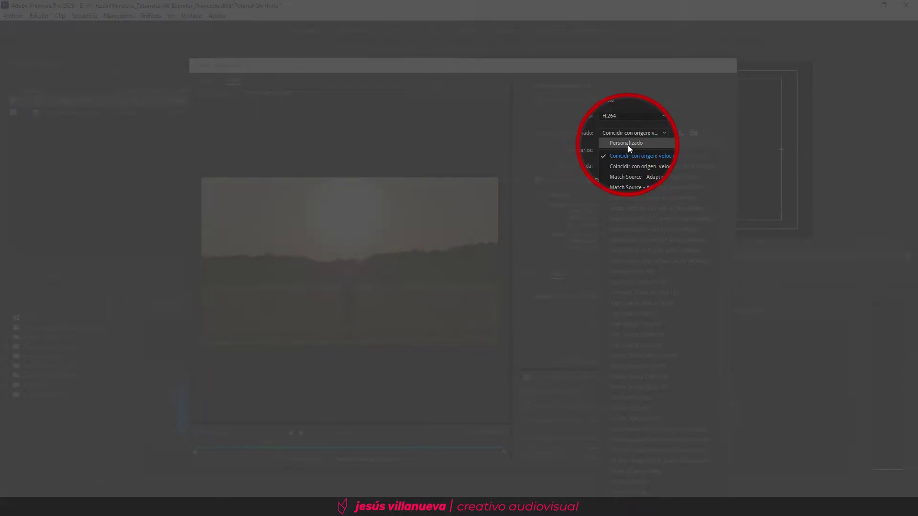
click(629, 145)
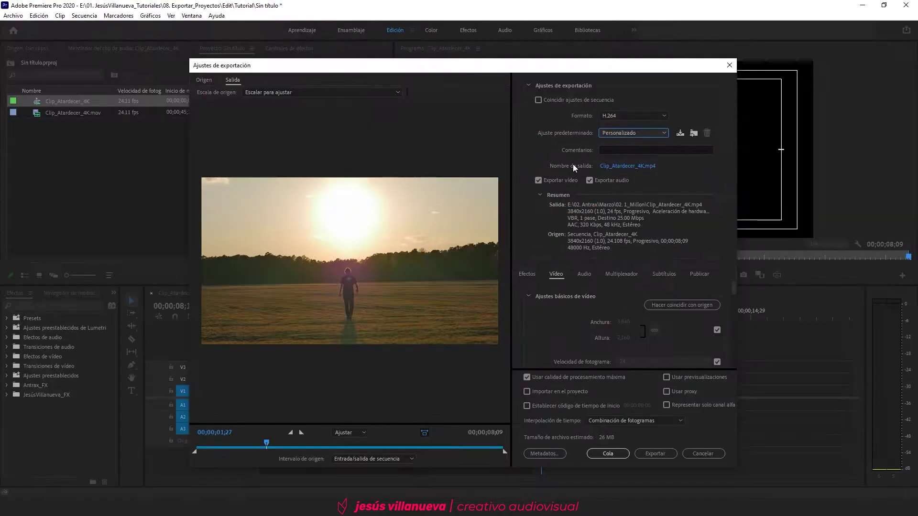
Set Nombre de salida to Clip_Atardecer_4K.mp4 in the 08. Exportar_Proyectos folder
click(628, 167)
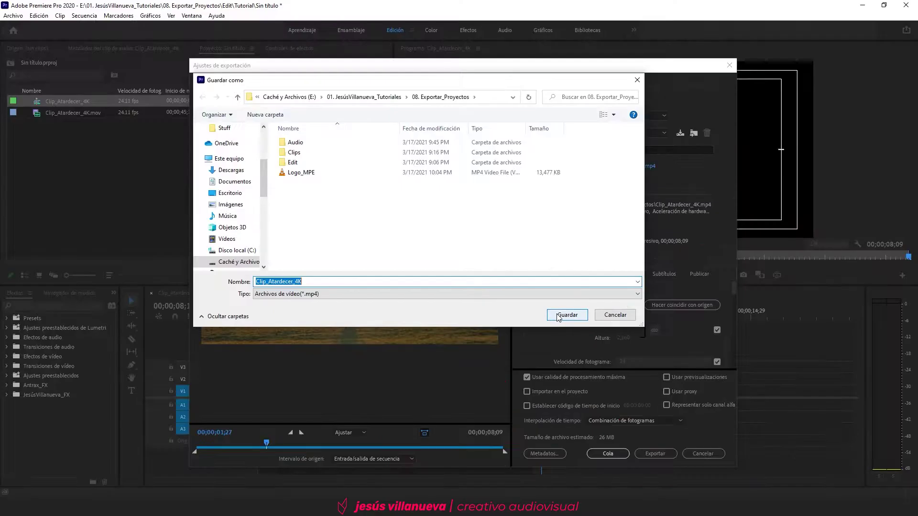
click(568, 314)
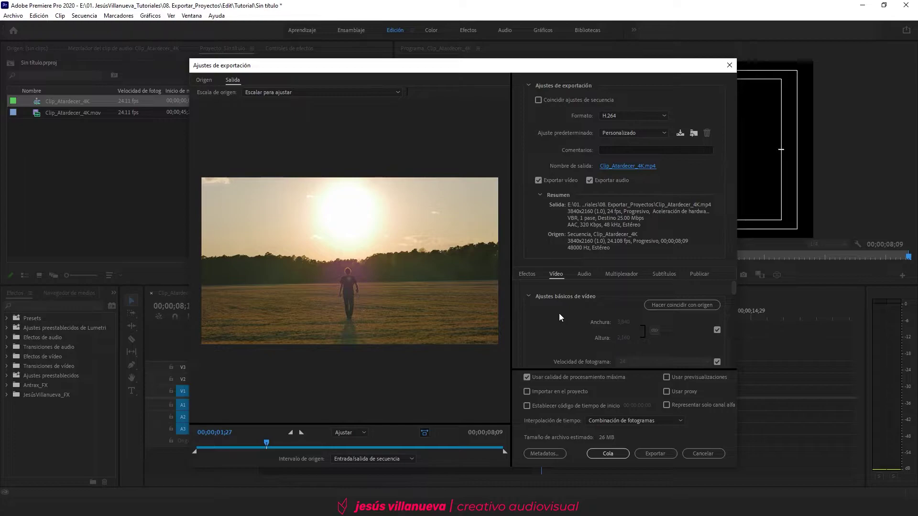
Leave only Exportar vídeo checked and Exportar audio unchecked, so the summary reads 'No hay audio'
click(554, 180)
click(590, 180)
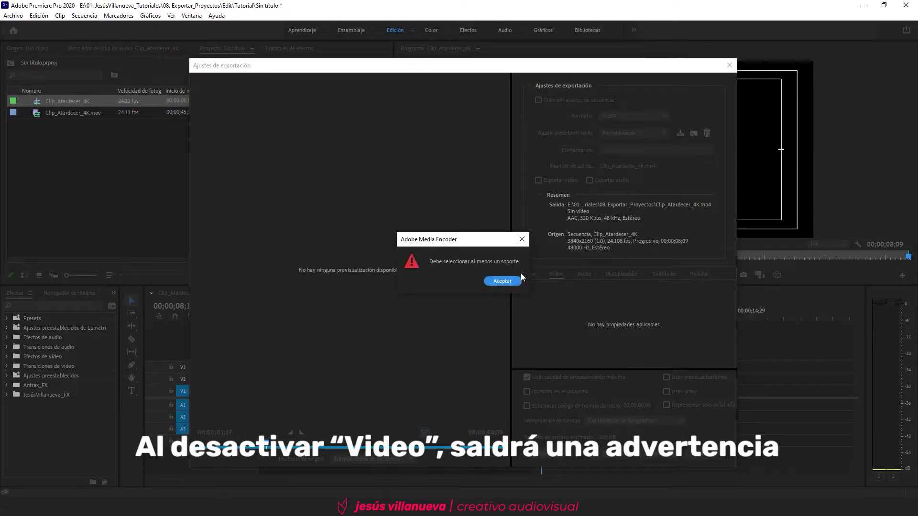
click(505, 281)
click(539, 181)
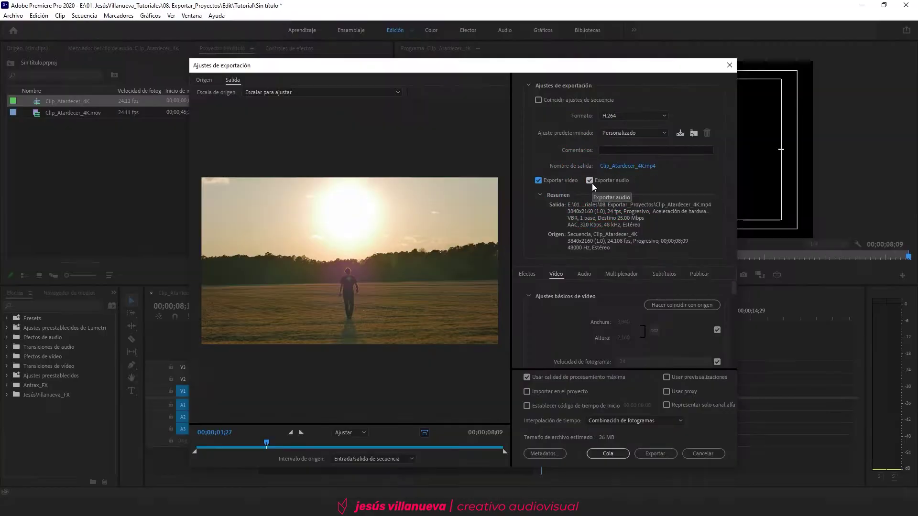
click(590, 181)
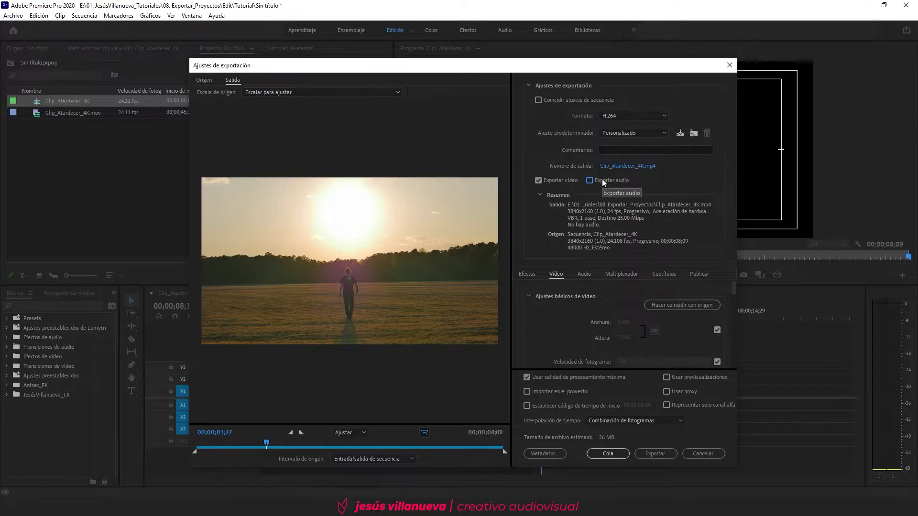
click(603, 182)
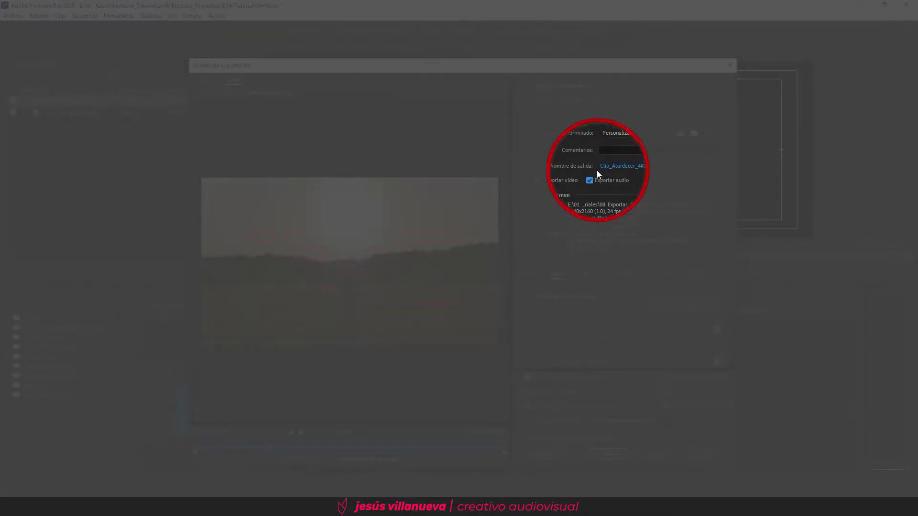
click(591, 180)
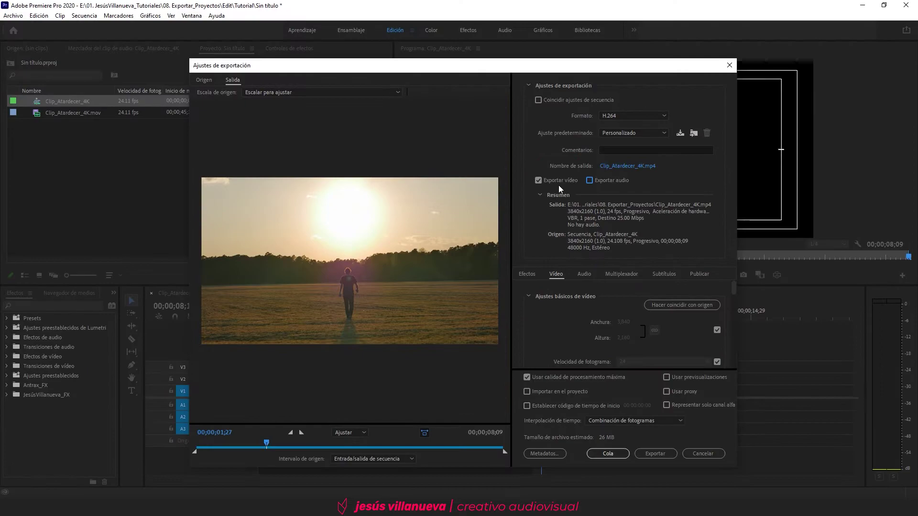
Re-check Exportar audio to restore AAC 320 Kbps, 48 kHz stereo sound
click(590, 180)
scroll(590, 321, down, 1)
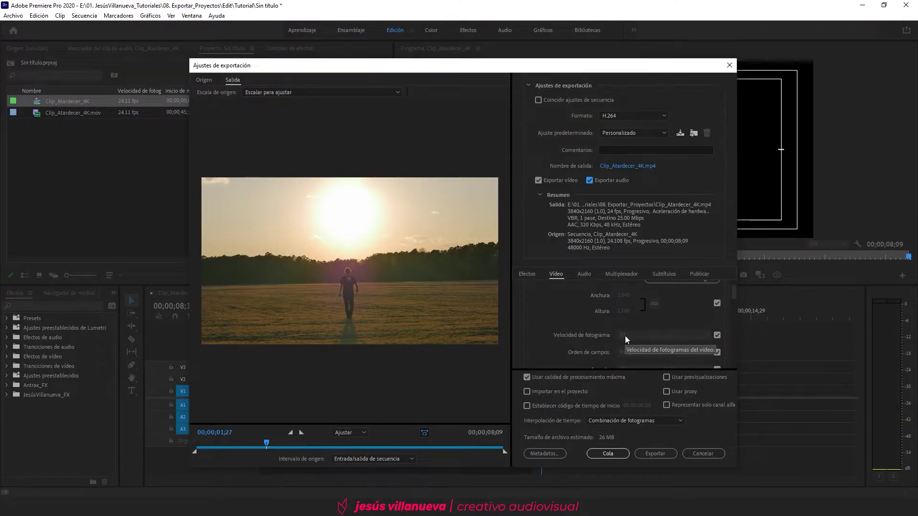
Scroll the Video tab past Rendimiento, Perfil and Nivel to Ajustes de velocidad
scroll(624, 336, down, 2)
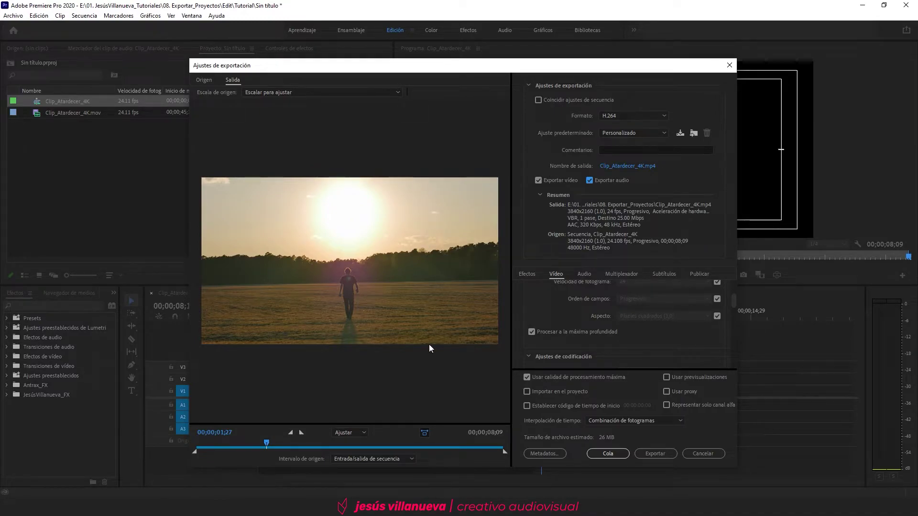
scroll(578, 332, down, 3)
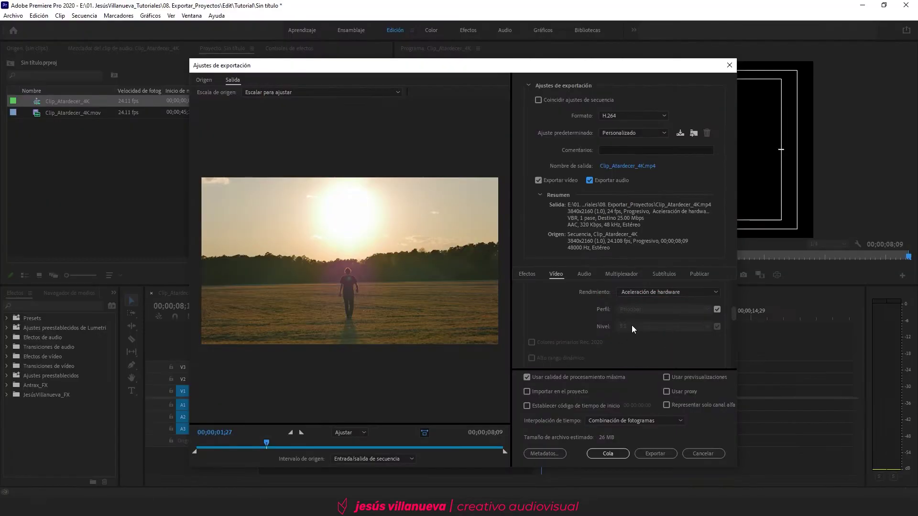
mouse_move(632, 325)
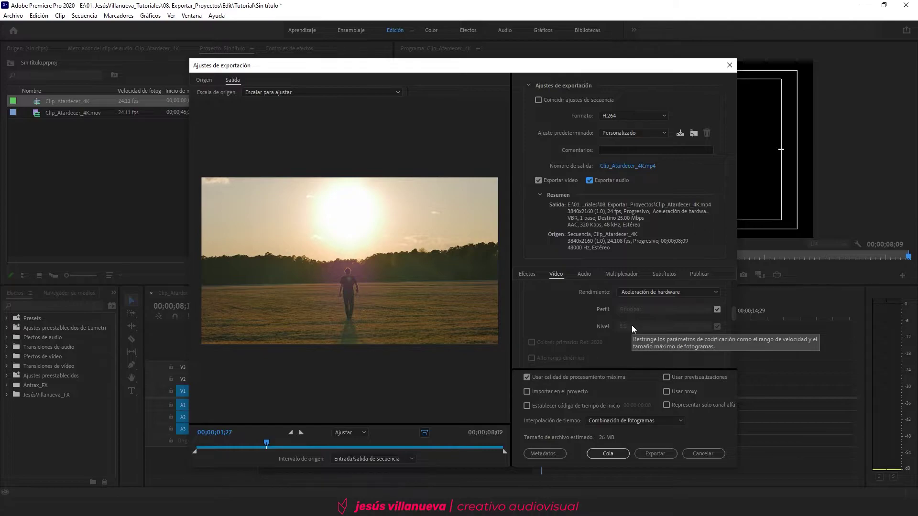
scroll(613, 332, down, 2)
scroll(612, 332, down, 2)
scroll(612, 332, down, 2)
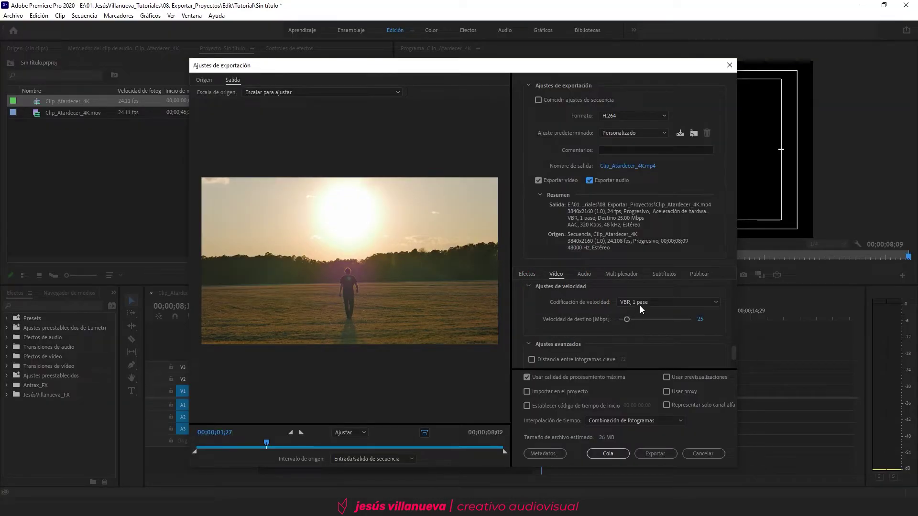
Switch Codificación de velocidad from VBR, 1 pase to CBR at 25 Mbps
click(644, 302)
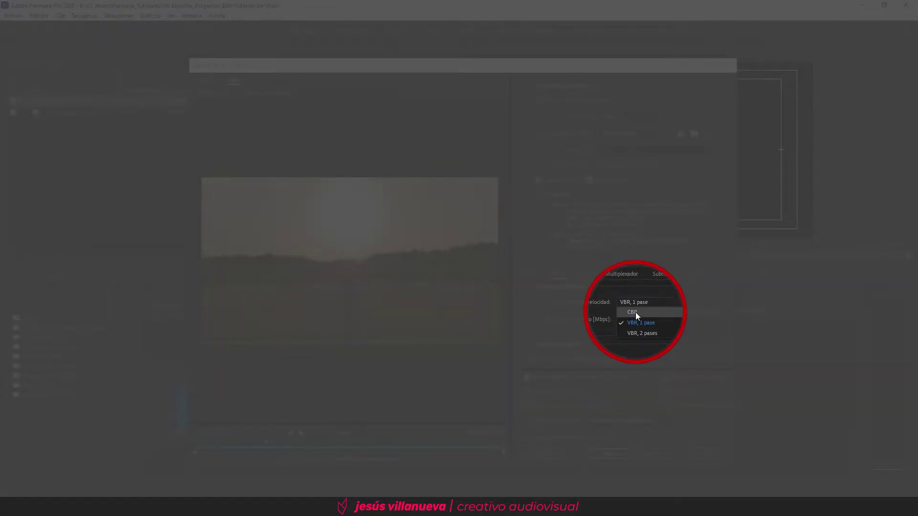
click(633, 312)
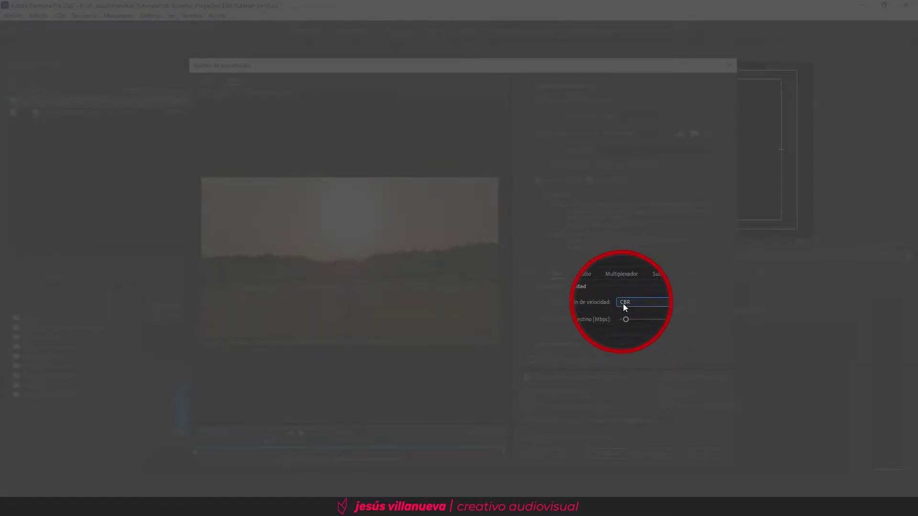
click(643, 301)
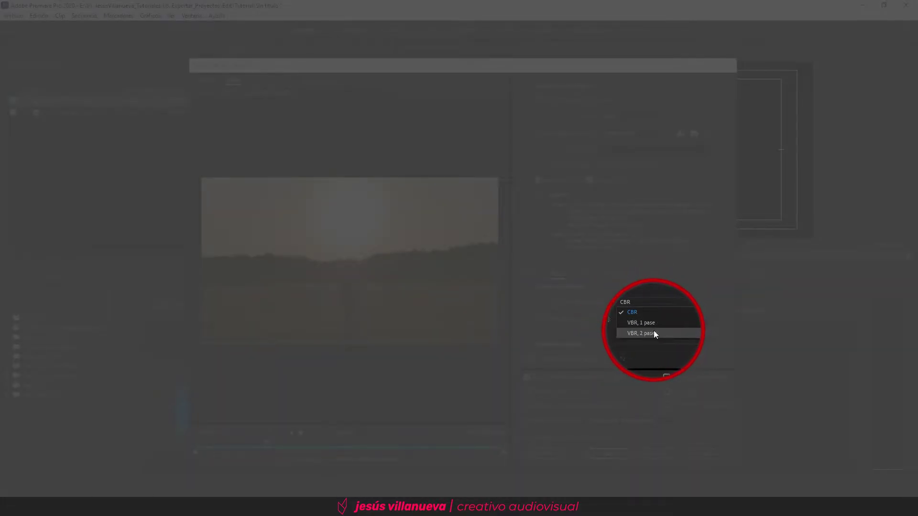
click(607, 314)
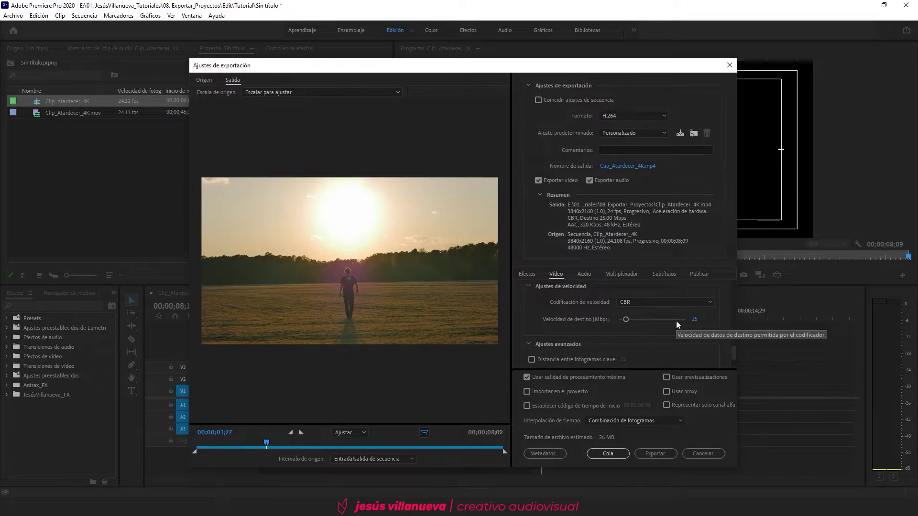
Set Codificación de velocidad to VBR, 2 pases with 25 Mbps target and maximum bitrate
click(641, 302)
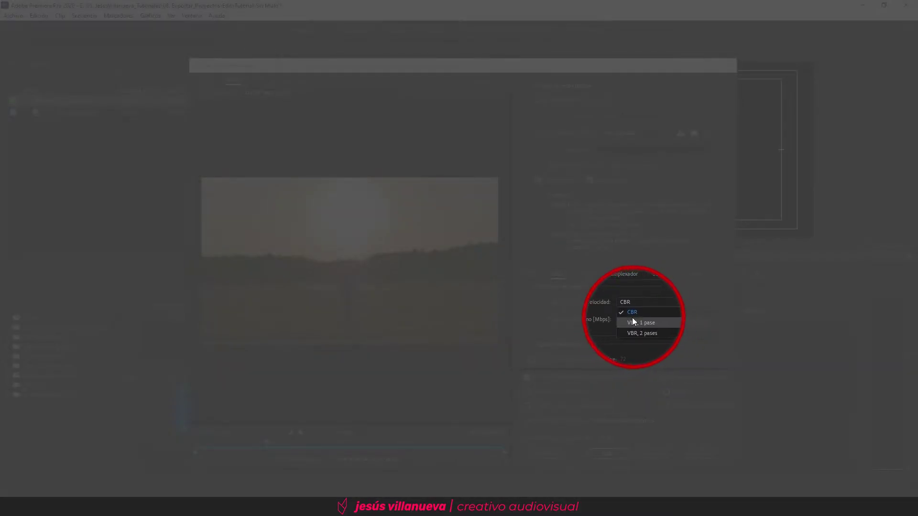
click(637, 322)
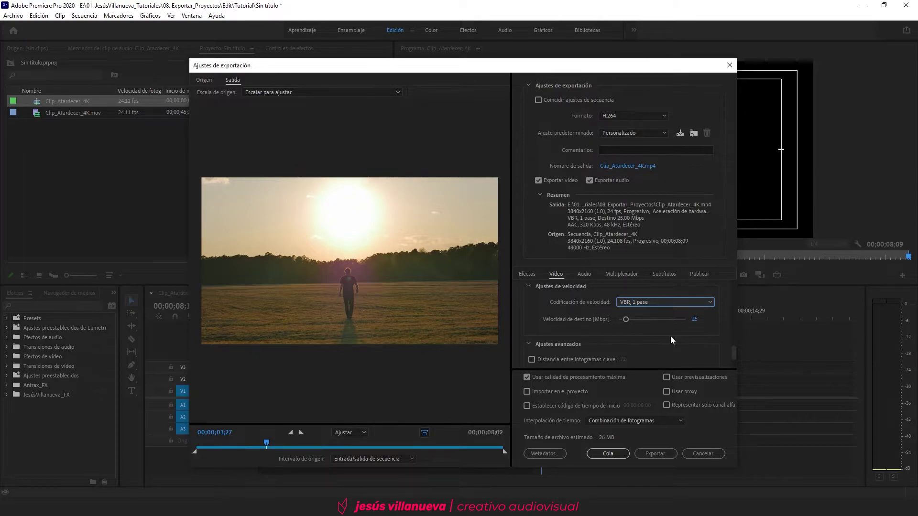
click(673, 301)
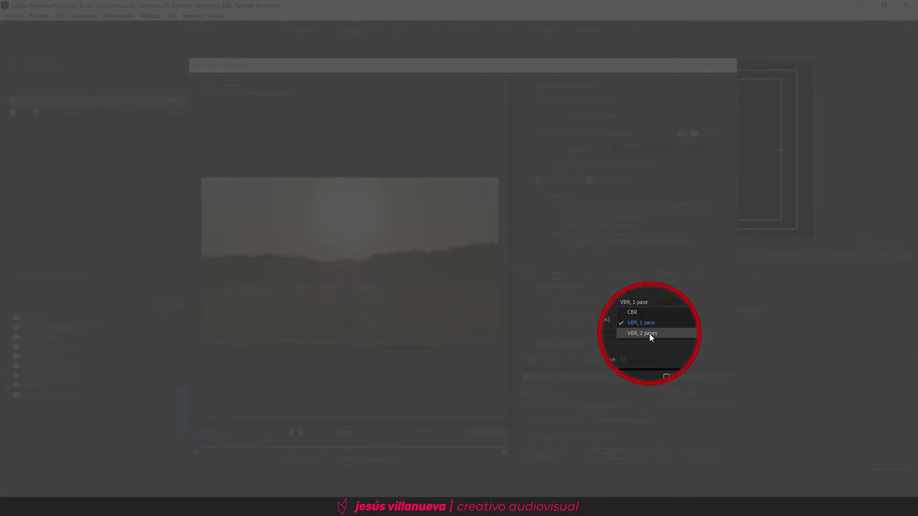
click(647, 334)
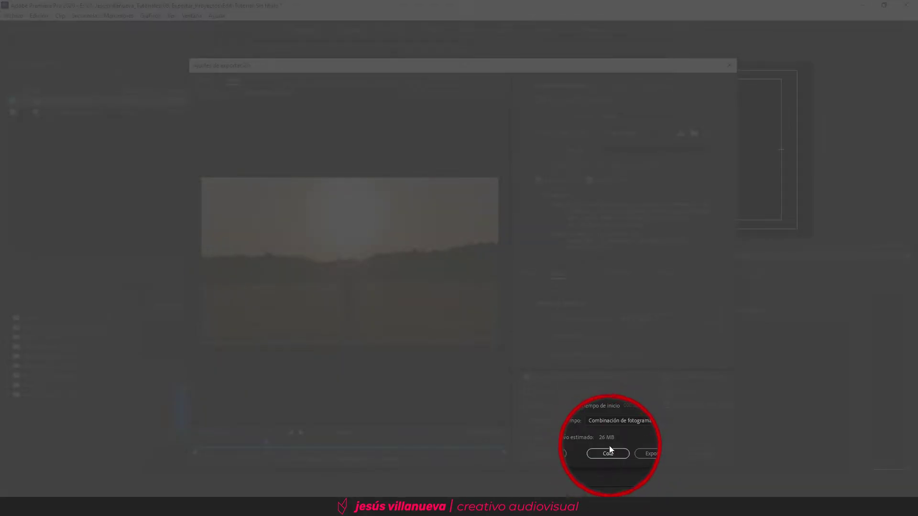
click(608, 453)
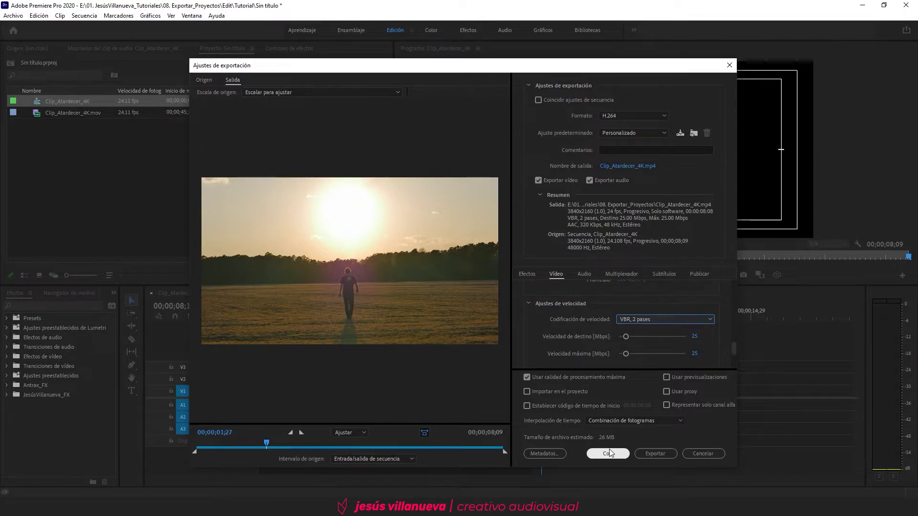
Scroll back up to the basic video settings and list formats, H.264 still selected
scroll(669, 325, up, 10)
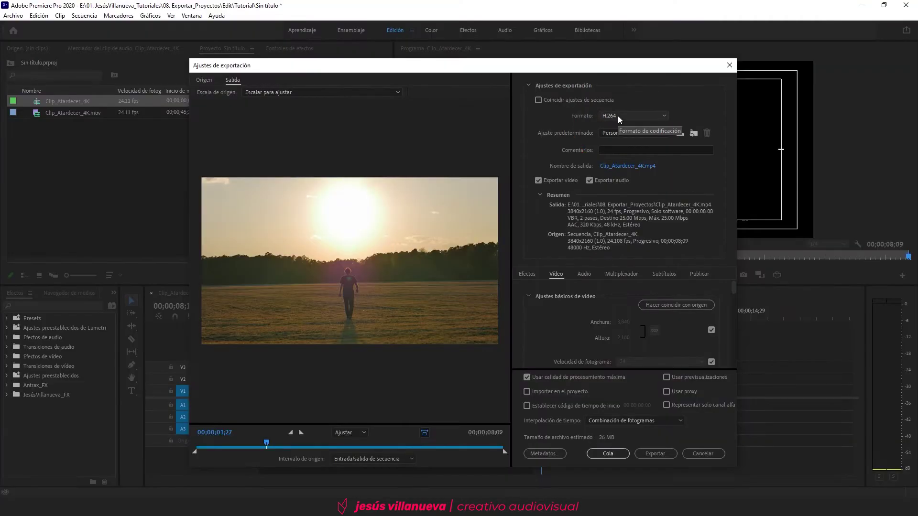
click(617, 116)
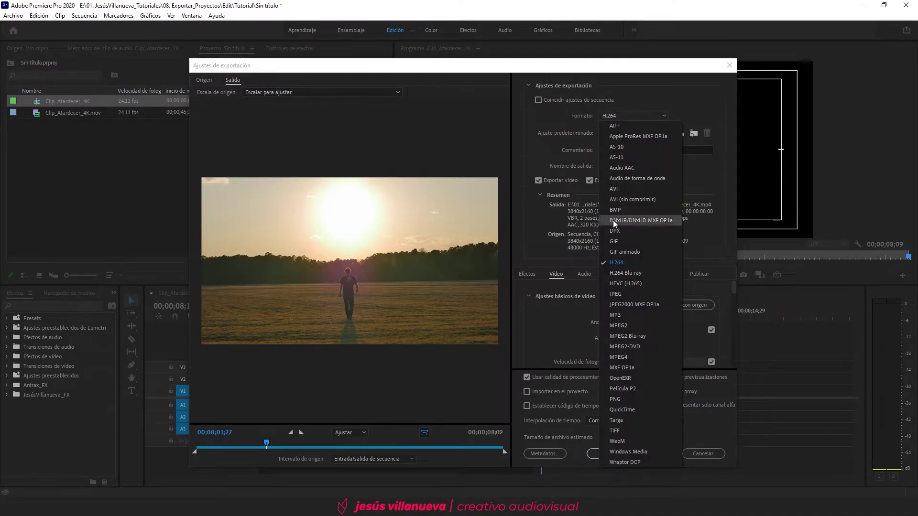
click(618, 262)
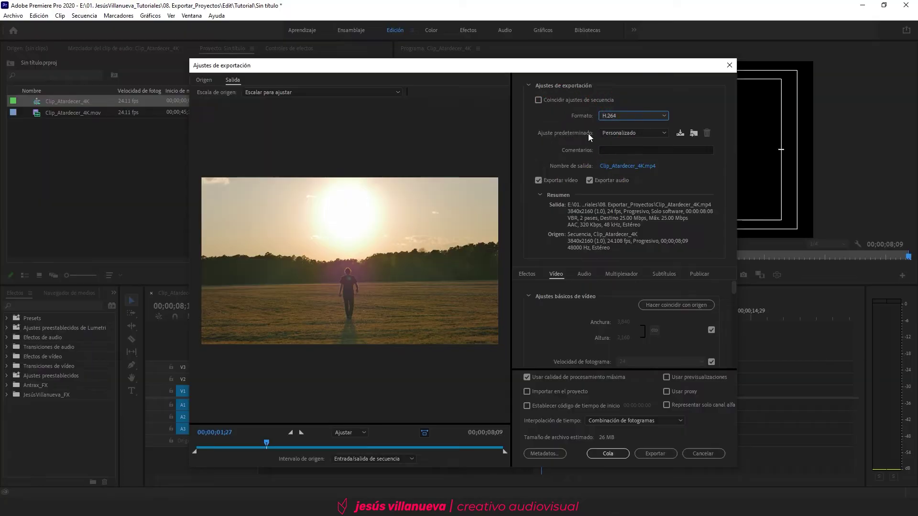
click(603, 134)
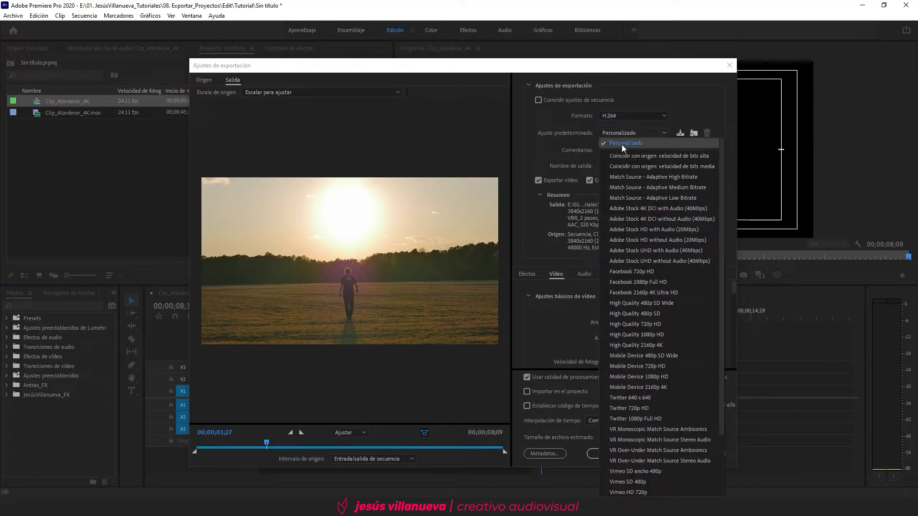
click(622, 144)
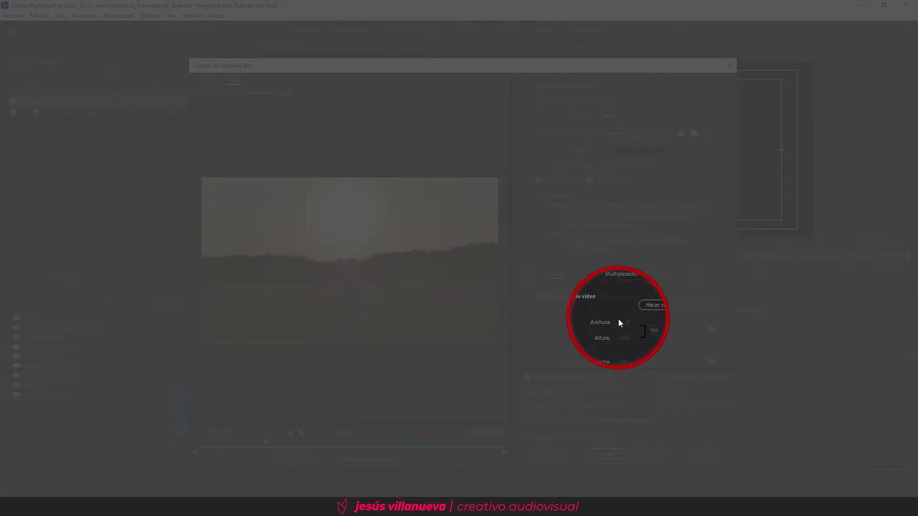
Scroll the Video tab down to Ajustes de velocidad showing VBR 2 pases at 25 Mbps
scroll(607, 334, down, 2)
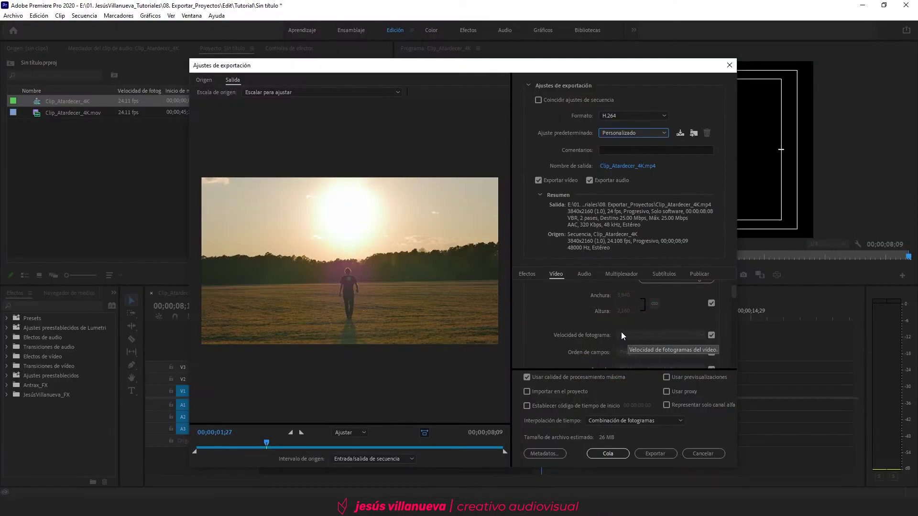
scroll(624, 339, down, 2)
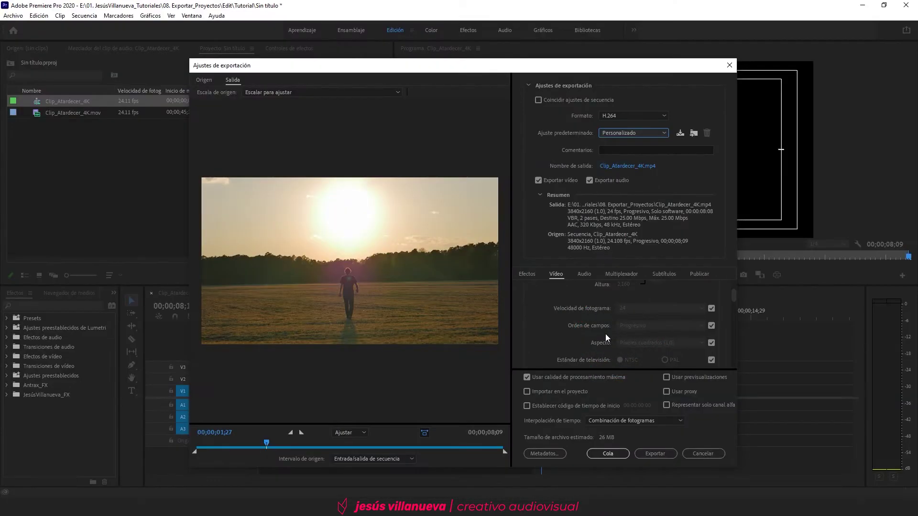
scroll(570, 328, down, 5)
scroll(570, 326, down, 3)
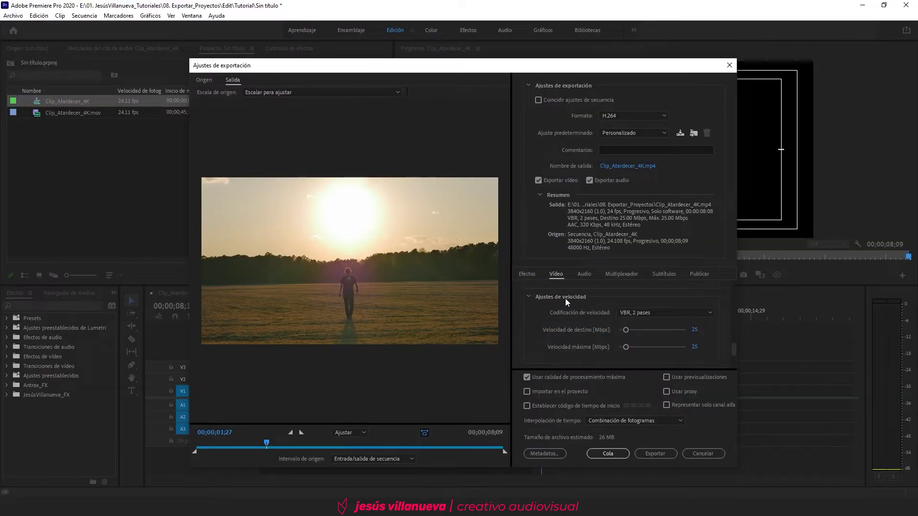
Switch the bitrate encoding to CBR with a 100 Mbps target bitrate
click(651, 312)
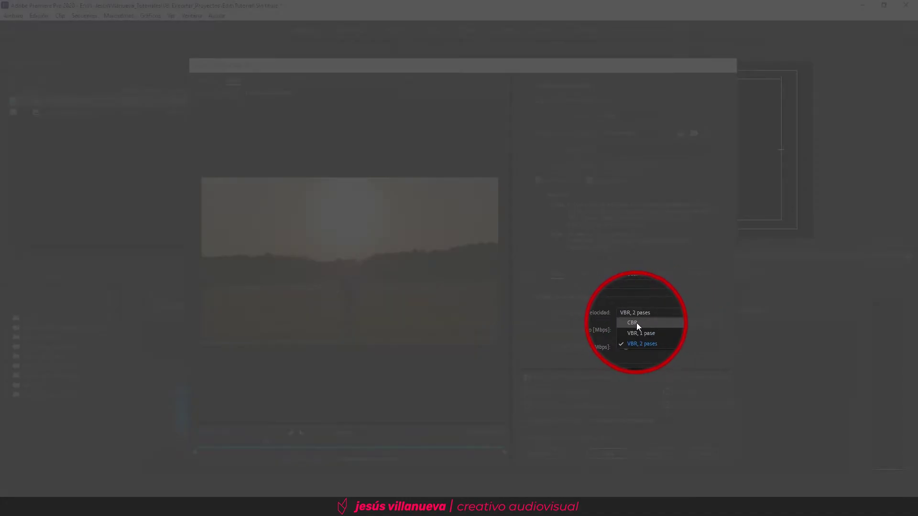
click(635, 323)
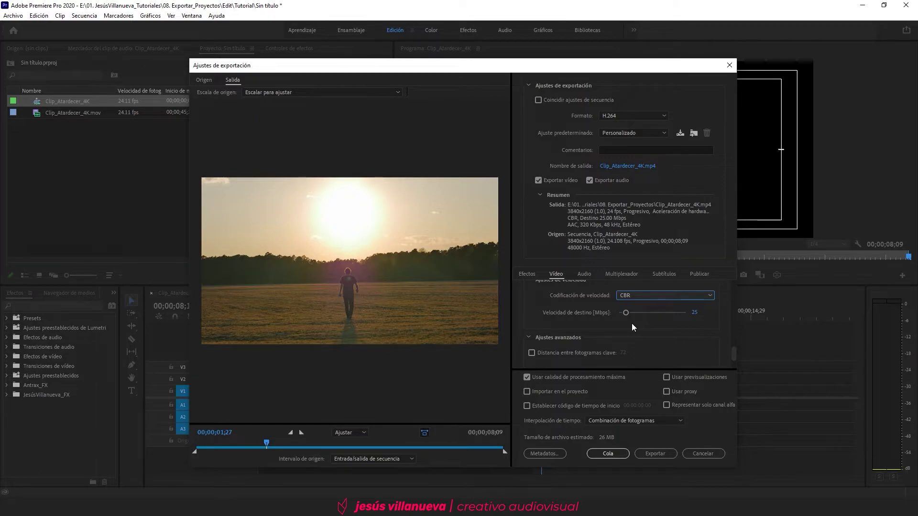
click(694, 312)
text(100)
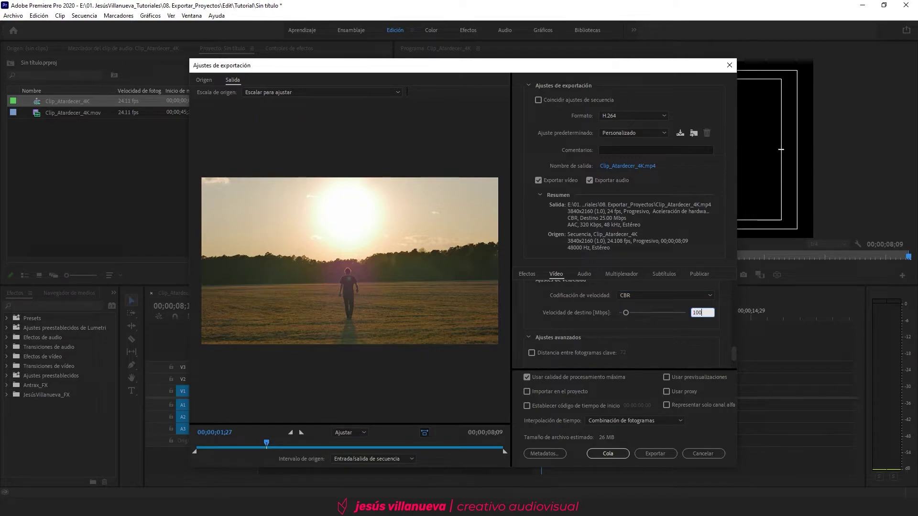
key(Return)
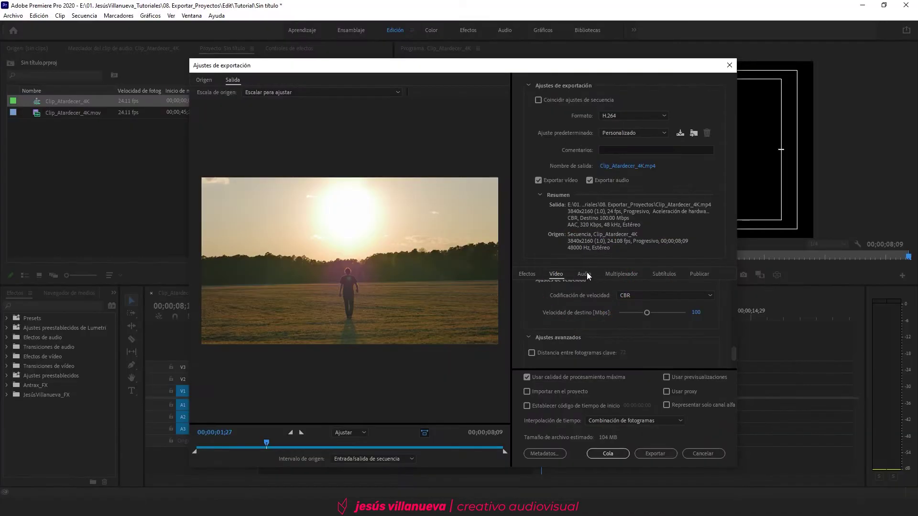
click(588, 276)
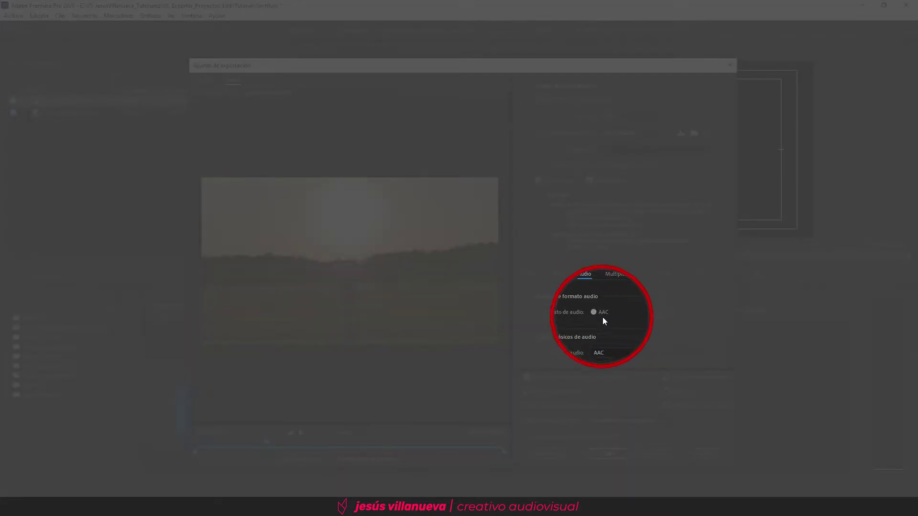
In the audio settings, keep the sample rate at 48000 Hz and the bitrate at 320 kbps
scroll(570, 345, down, 1)
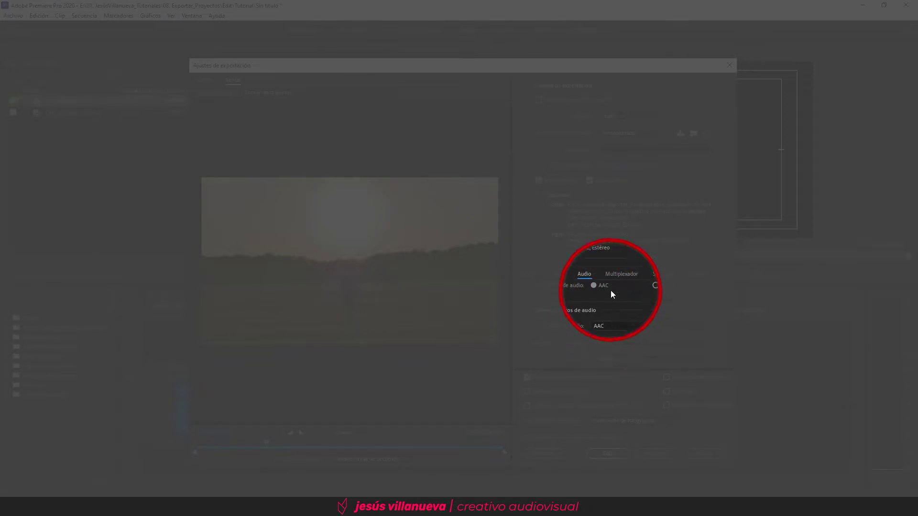
scroll(583, 318, down, 1)
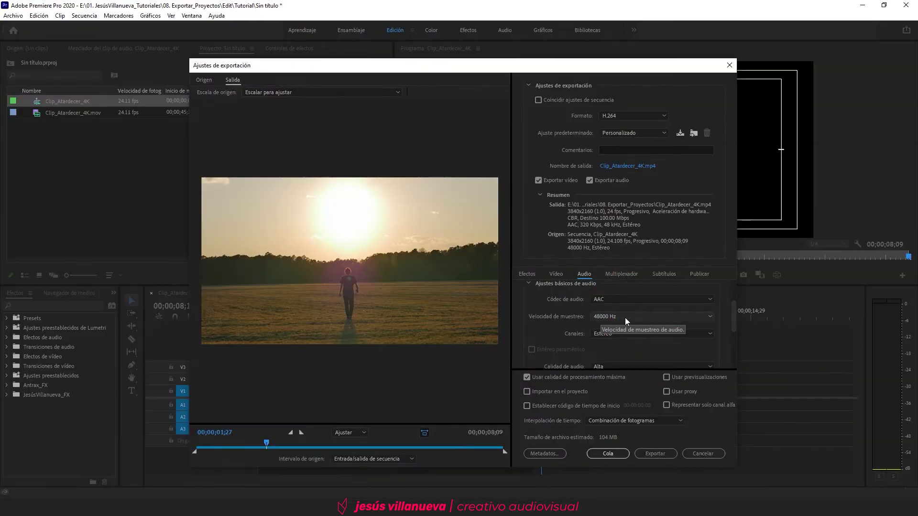
click(624, 318)
click(622, 347)
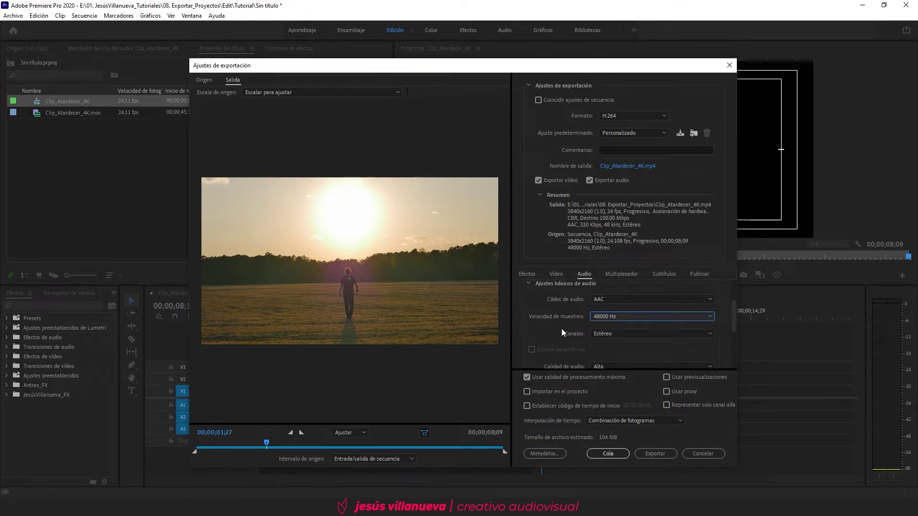
click(607, 317)
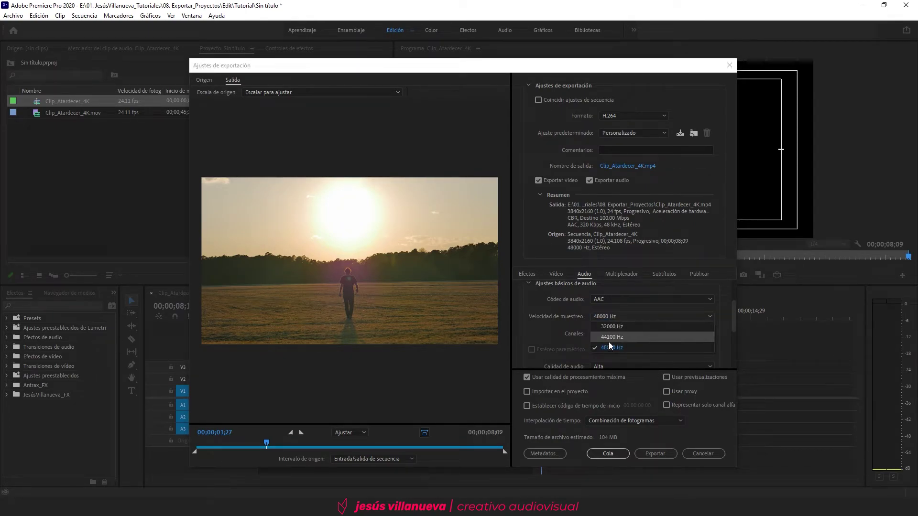
click(611, 346)
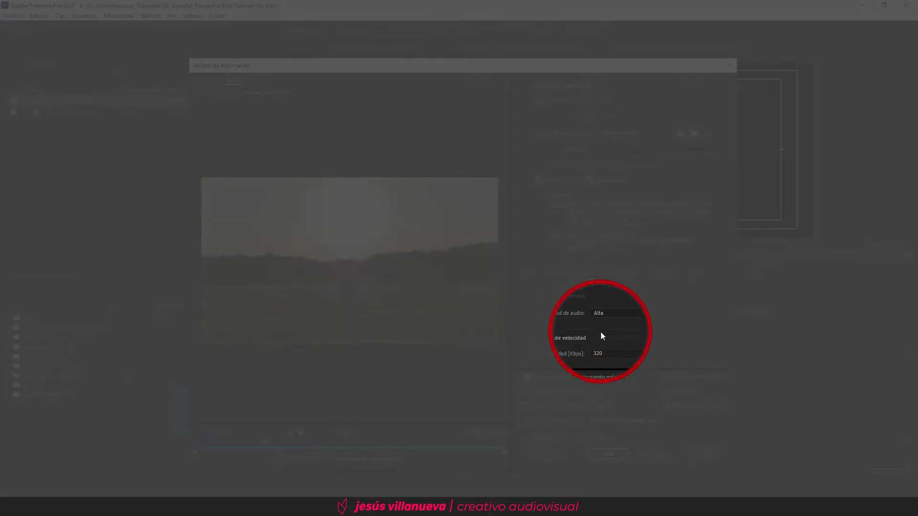
scroll(565, 328, down, 2)
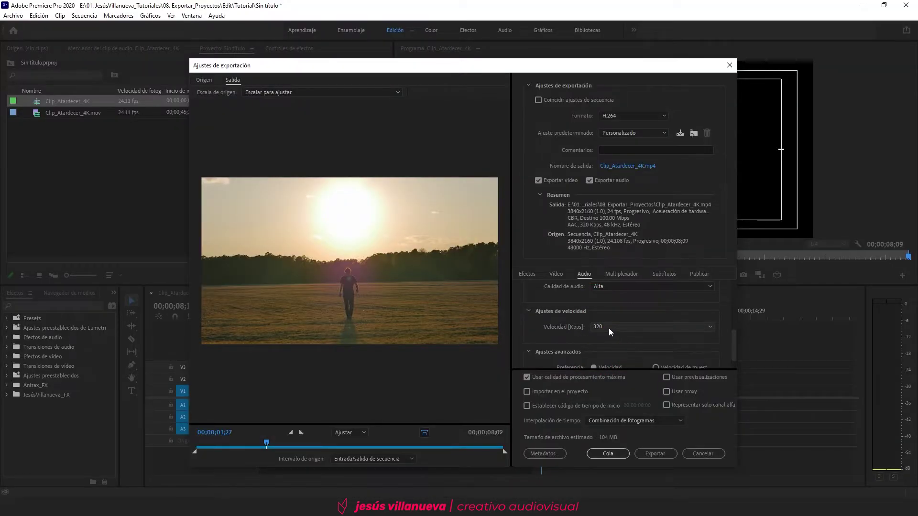
click(609, 328)
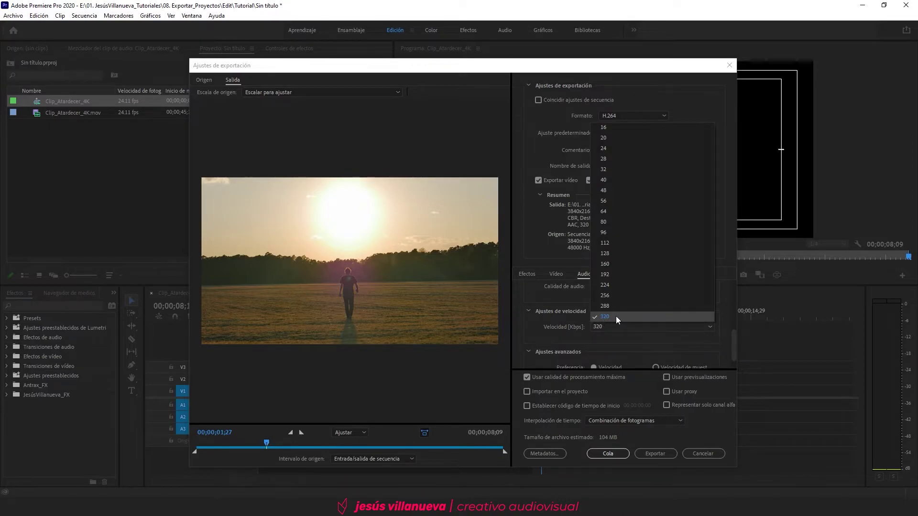
click(609, 317)
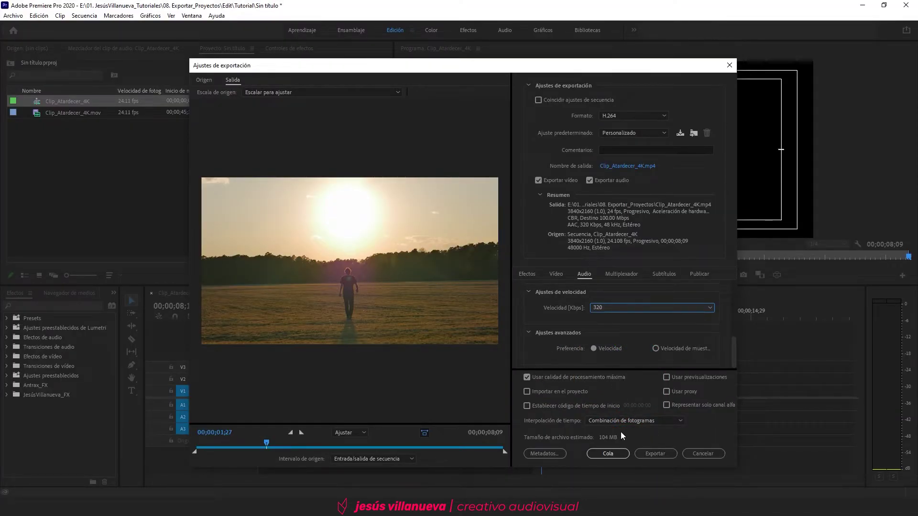
click(607, 453)
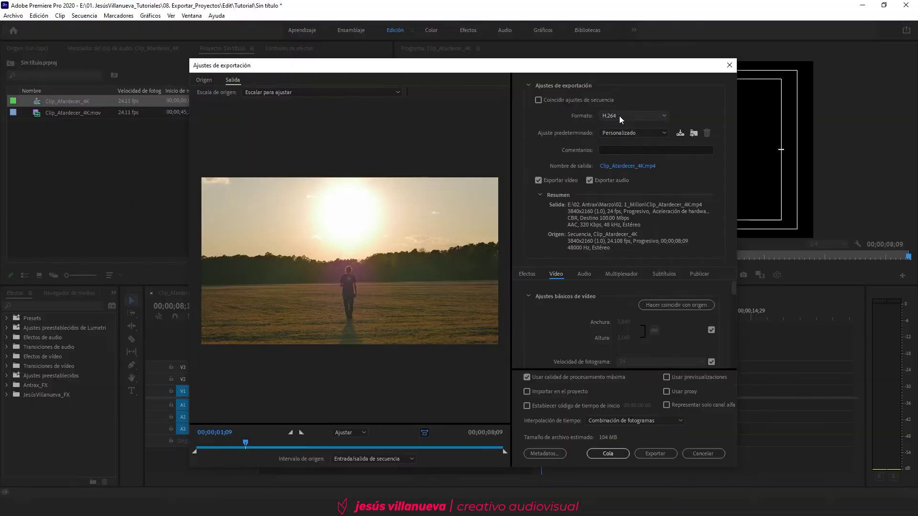
Confirm H.264 format and save the output as Clip_Atardecer_4K.mp4 in 02. 1_Millon
click(622, 116)
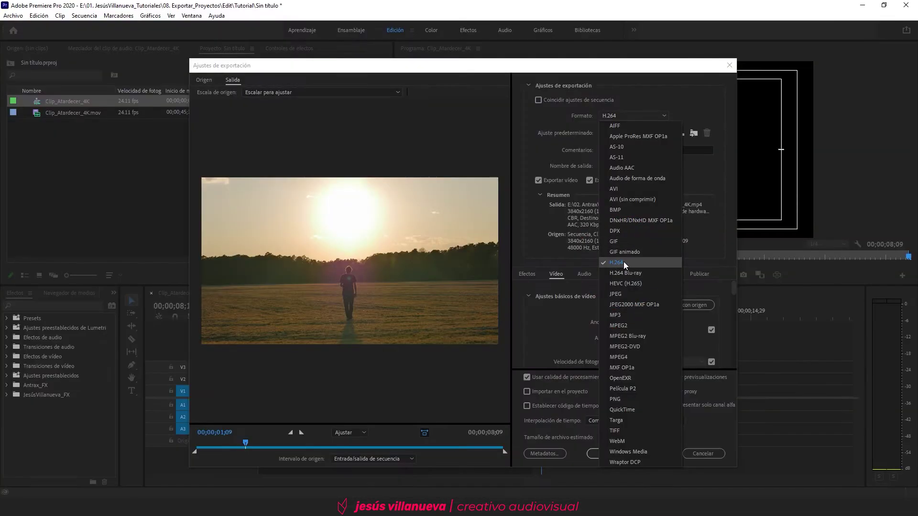
click(624, 262)
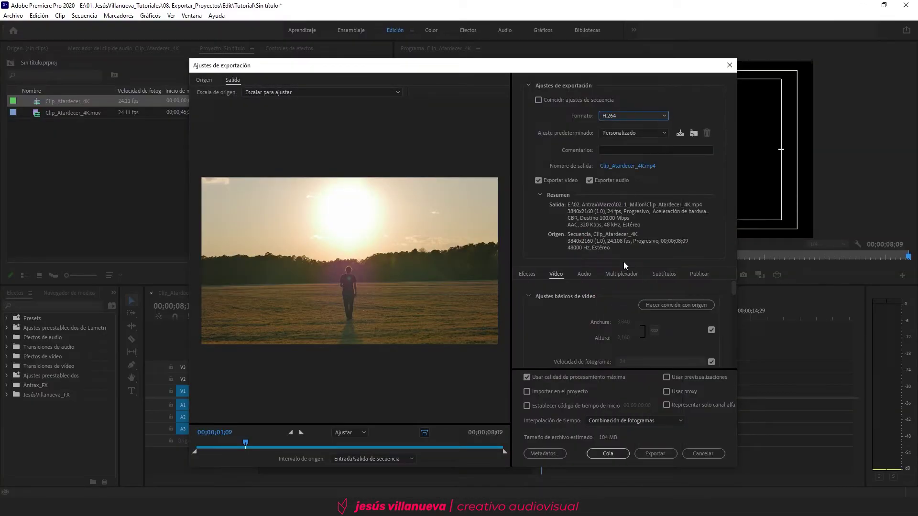
click(629, 133)
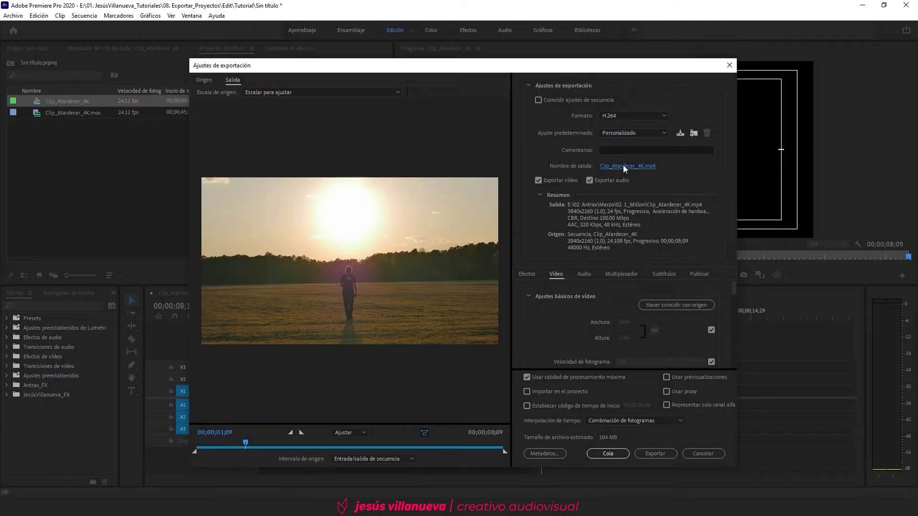
click(623, 166)
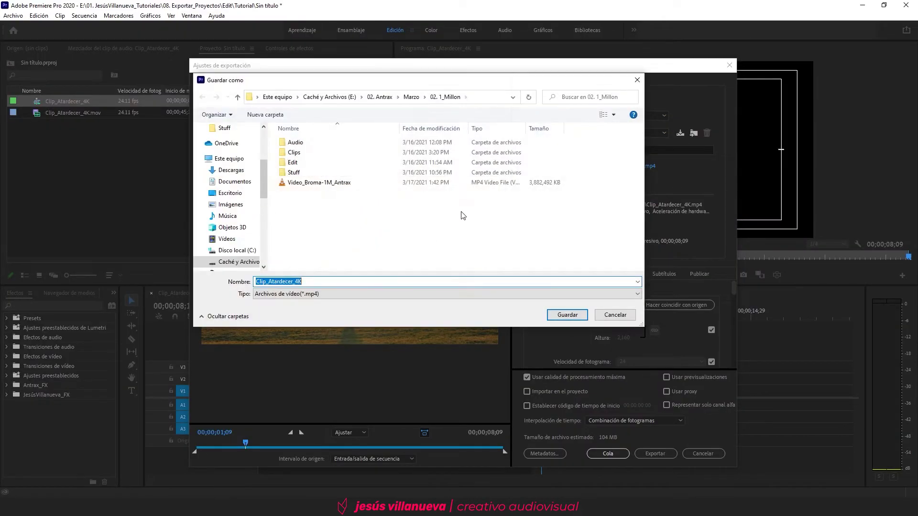
click(556, 316)
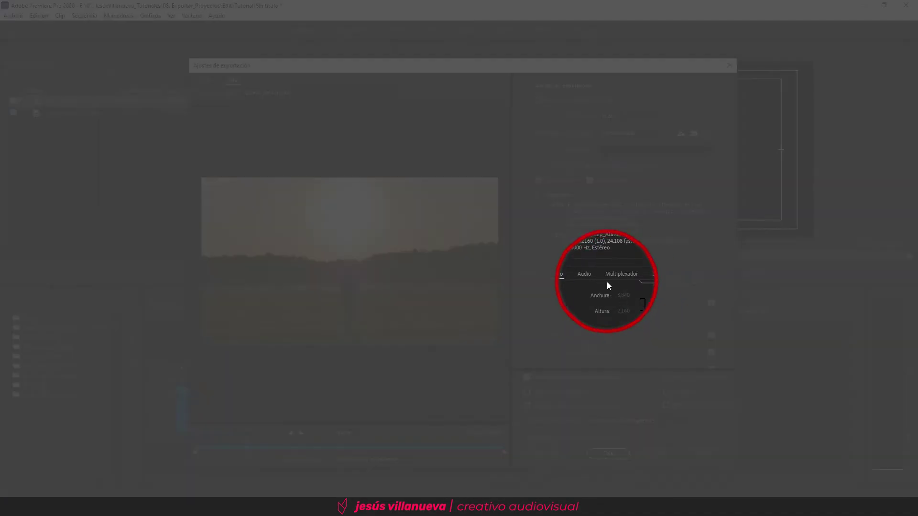
Set Codificación de velocidad to VBR, 2 pases in the video rate settings
scroll(601, 309, down, 1)
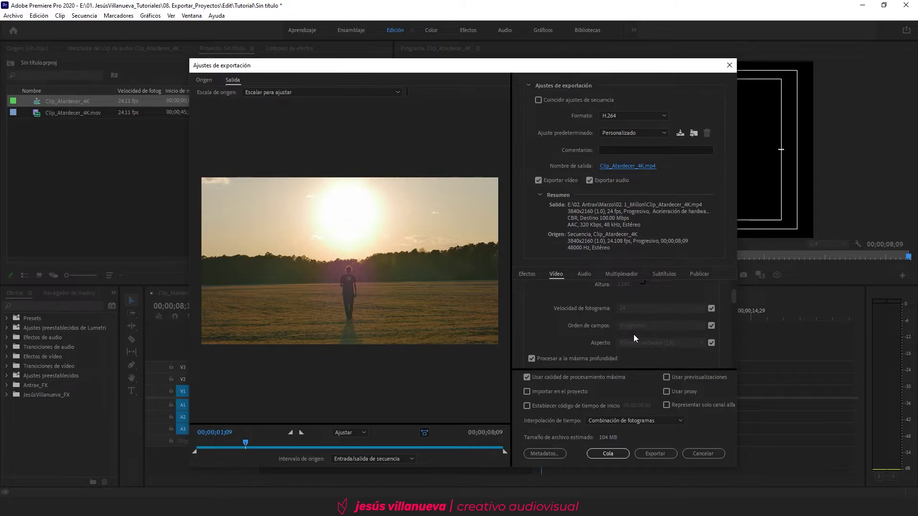
scroll(633, 335, down, 1)
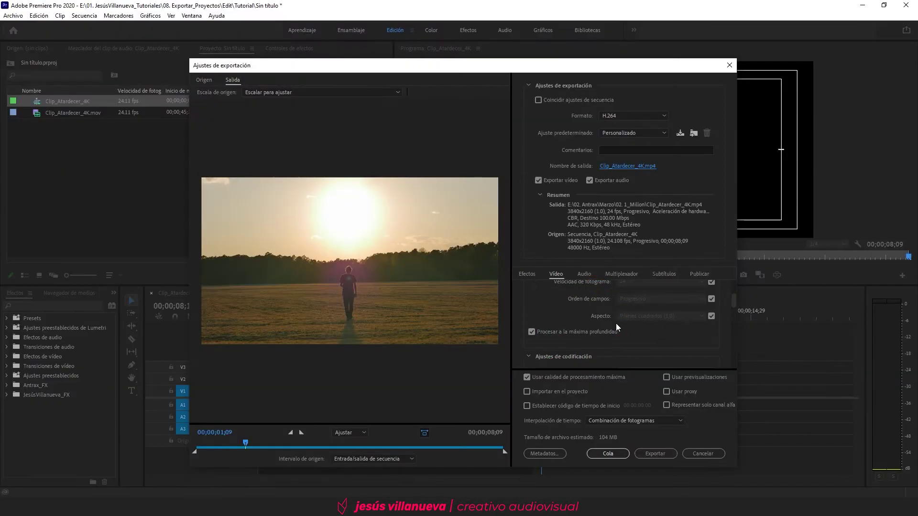
scroll(616, 323, down, 2)
scroll(610, 319, down, 2)
scroll(597, 317, down, 2)
scroll(593, 319, down, 2)
scroll(593, 319, down, 1)
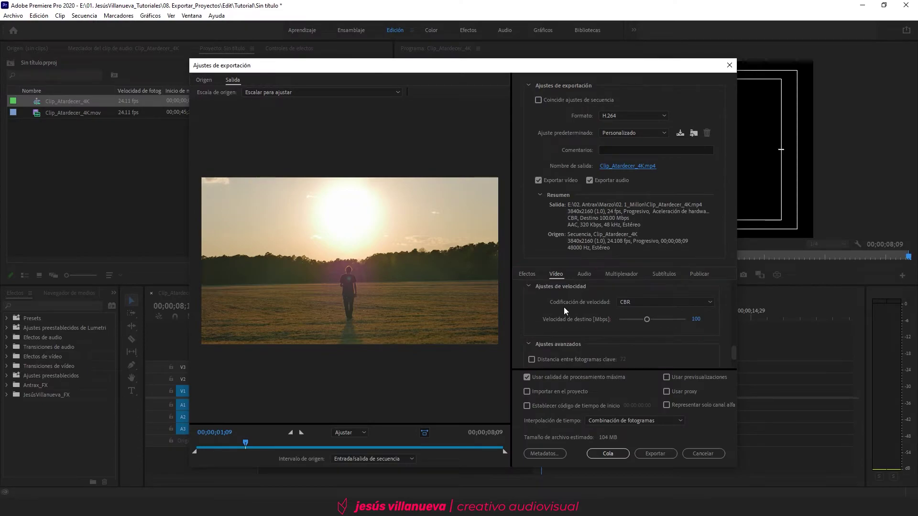
click(641, 301)
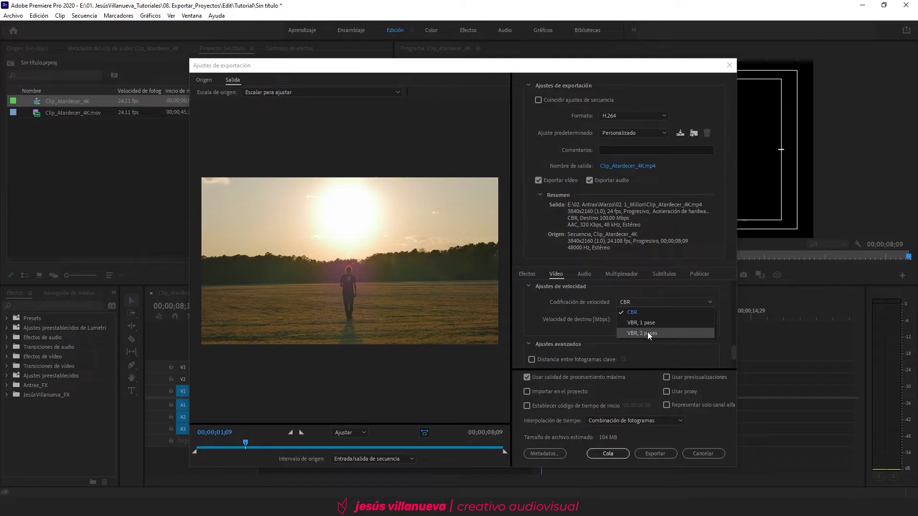
click(647, 333)
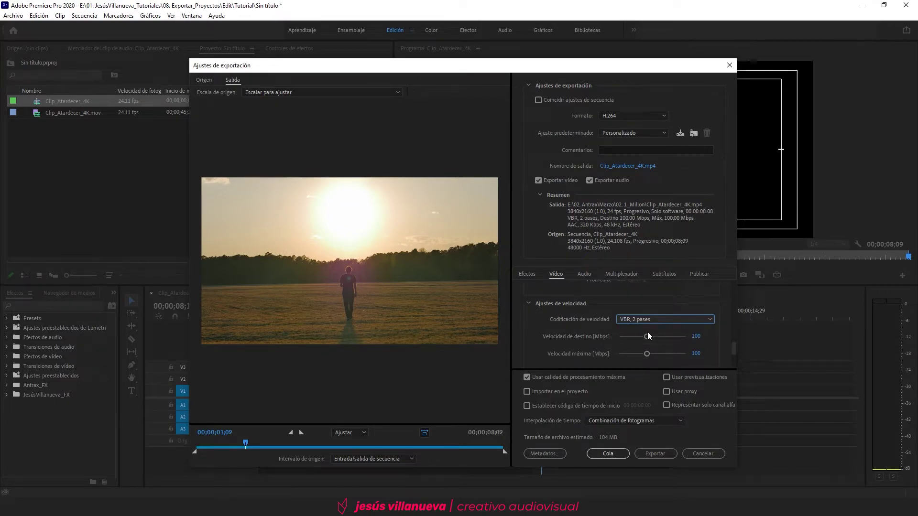
Set the target bitrate to 40 Mbps and the maximum bitrate to 60 Mbps
click(696, 336)
text(40)
key(Return)
click(696, 354)
text(60)
key(Return)
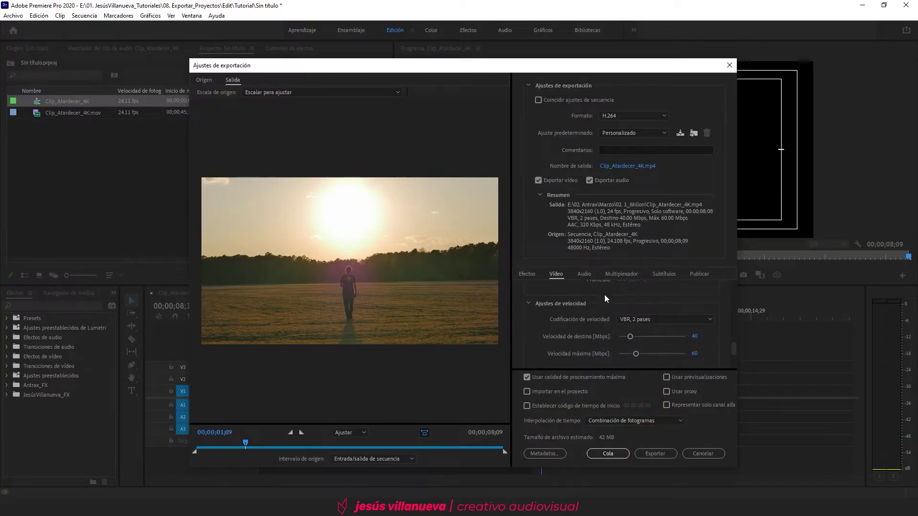
click(585, 274)
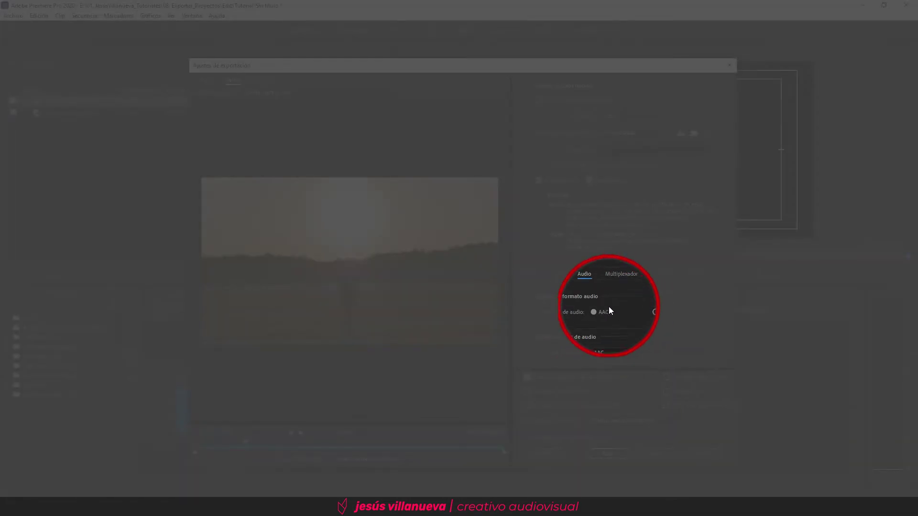
Review the 48000 Hz stereo, 320 kbps audio settings and add the export to the Media Encoder queue
scroll(603, 296, down, 3)
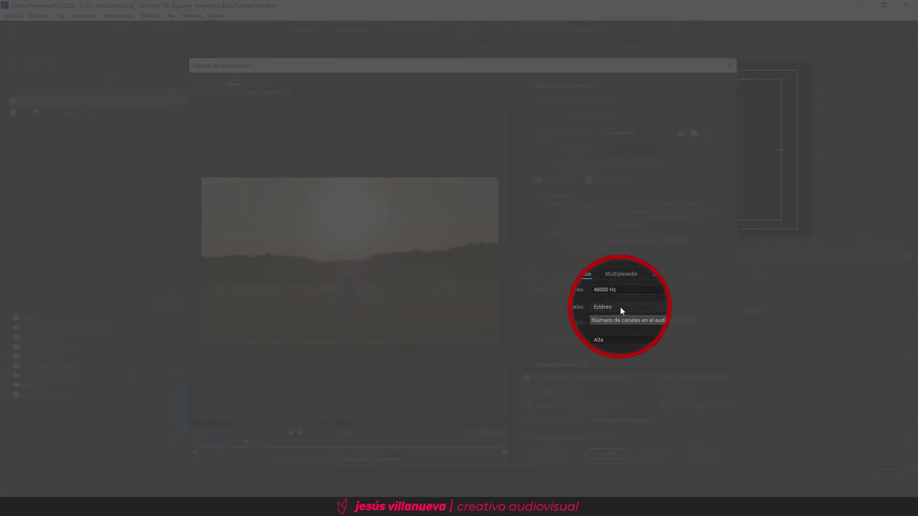
scroll(574, 342, down, 1)
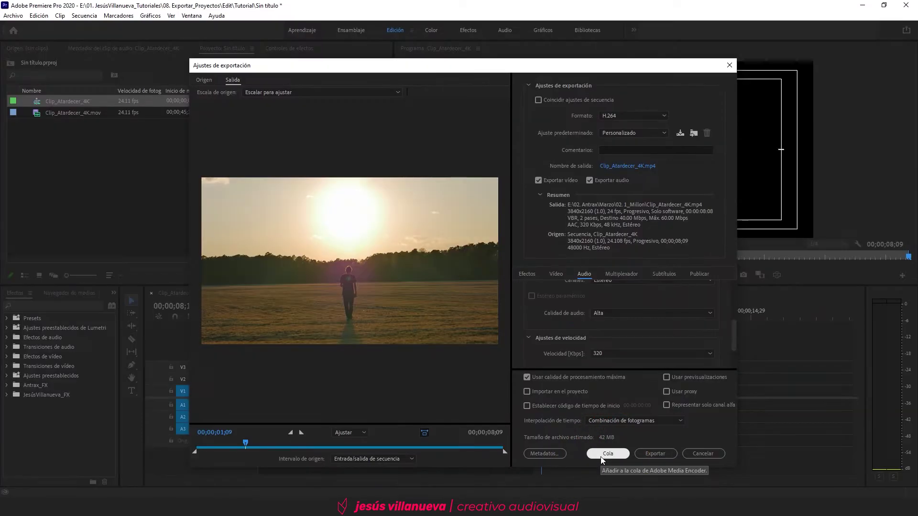
click(602, 456)
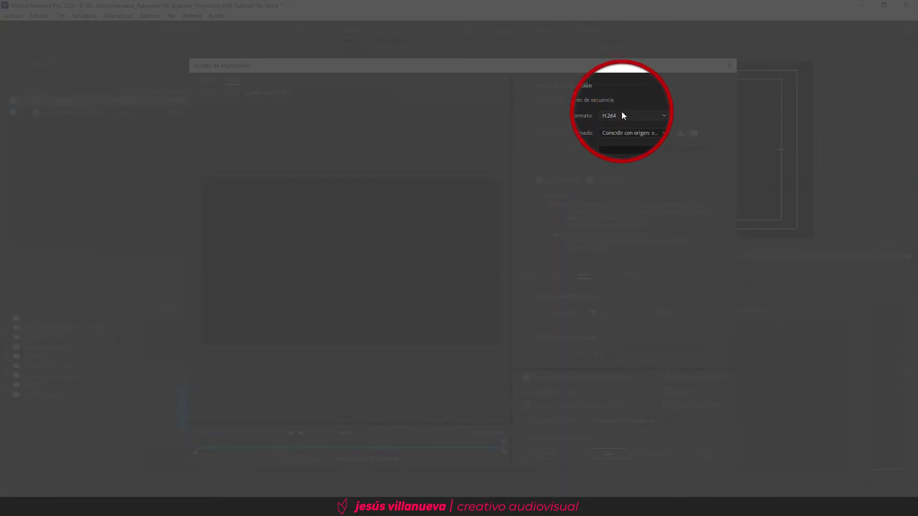
Keep H.264, switch the preset to Personalizado, and confirm Clip_Atardecer_4K.mp4 in 02. 1_Millon
click(622, 113)
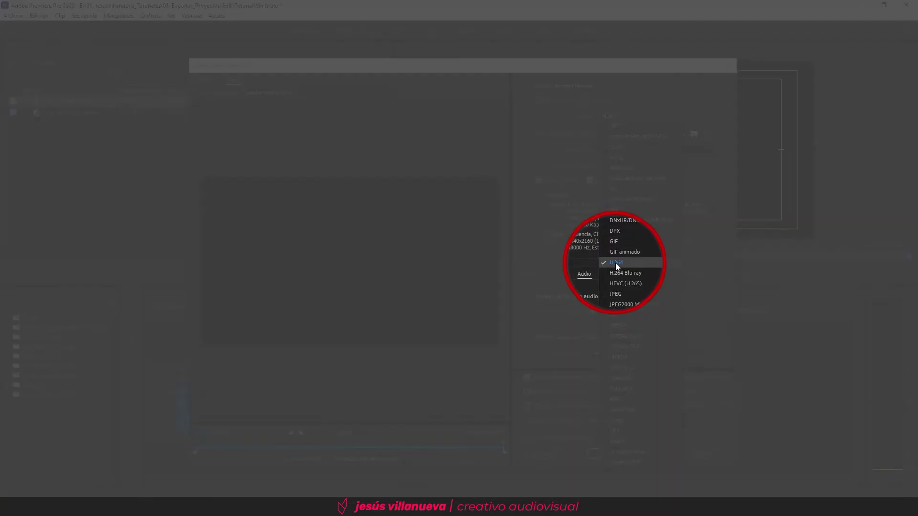
click(627, 261)
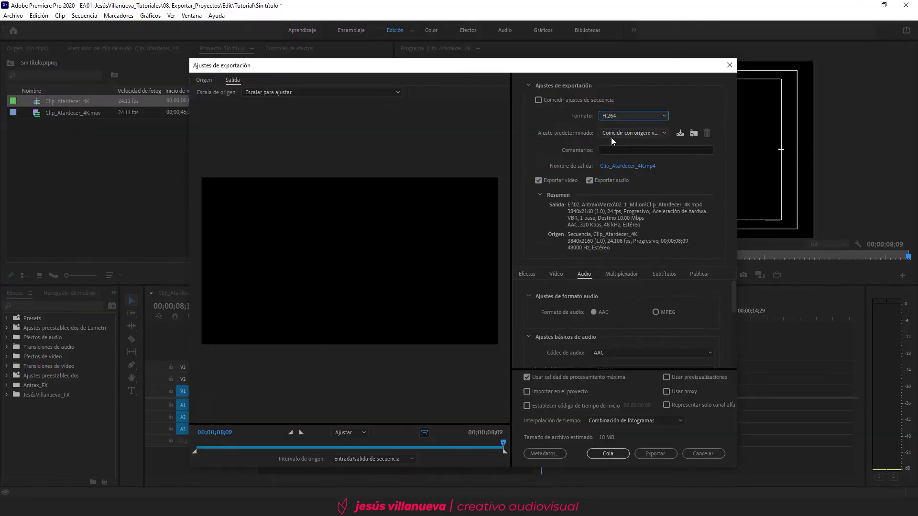
click(617, 133)
scroll(628, 173, up, 1)
click(625, 142)
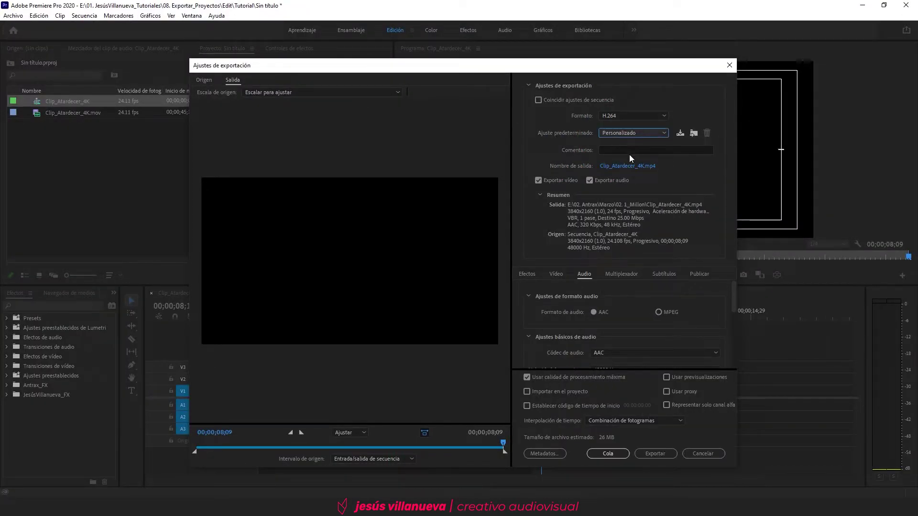
click(629, 167)
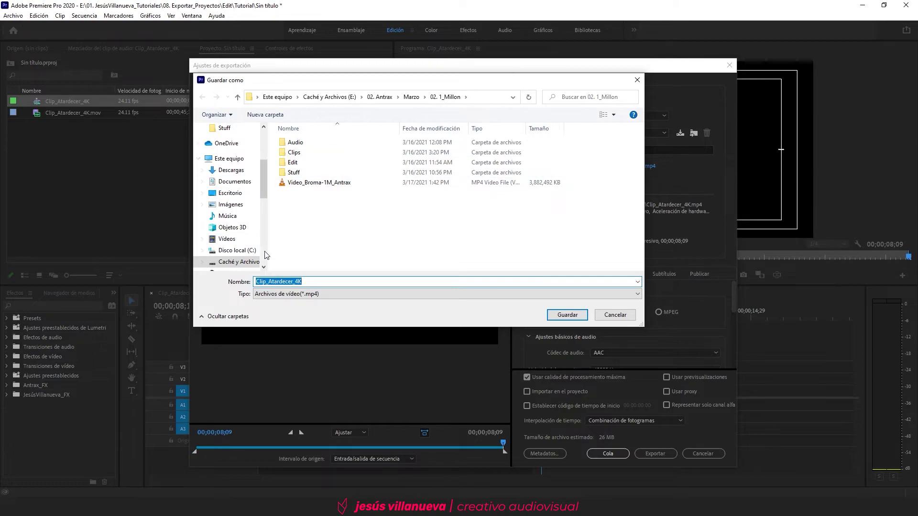
click(553, 313)
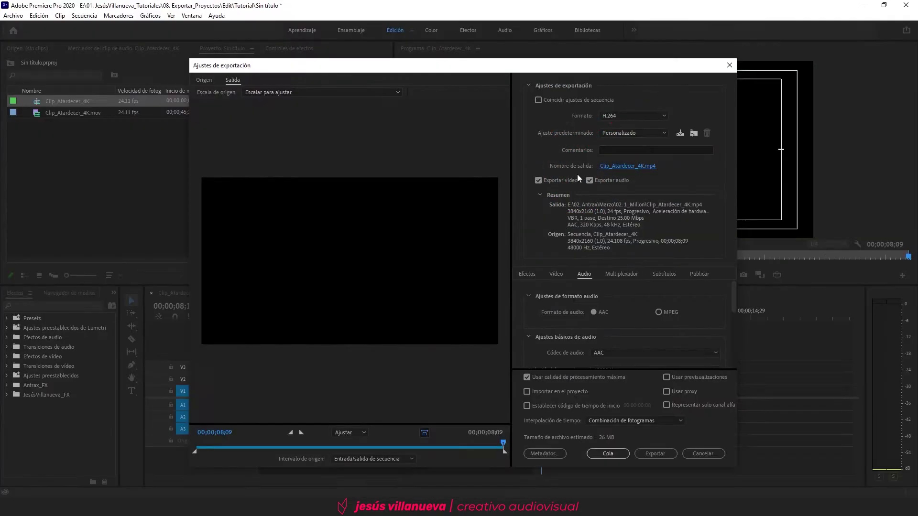
click(550, 273)
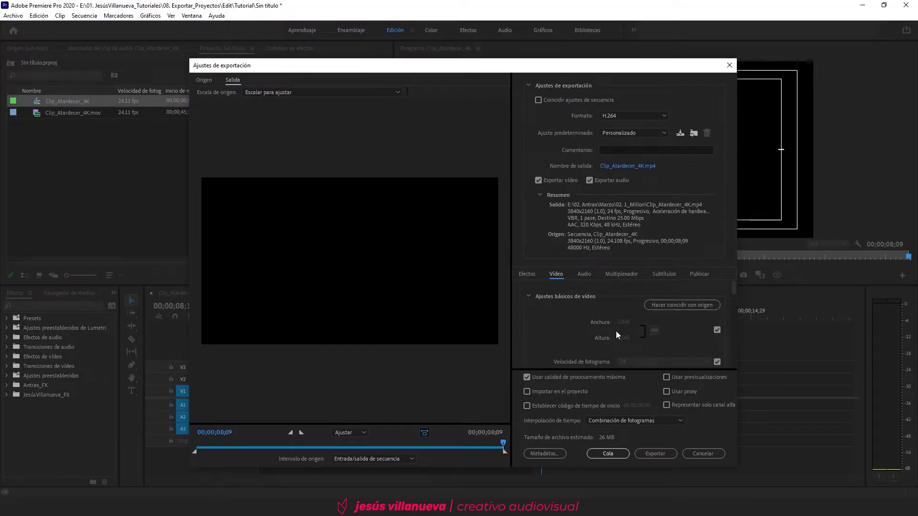
scroll(616, 335, down, 2)
scroll(616, 334, down, 2)
scroll(617, 335, down, 2)
scroll(616, 331, down, 2)
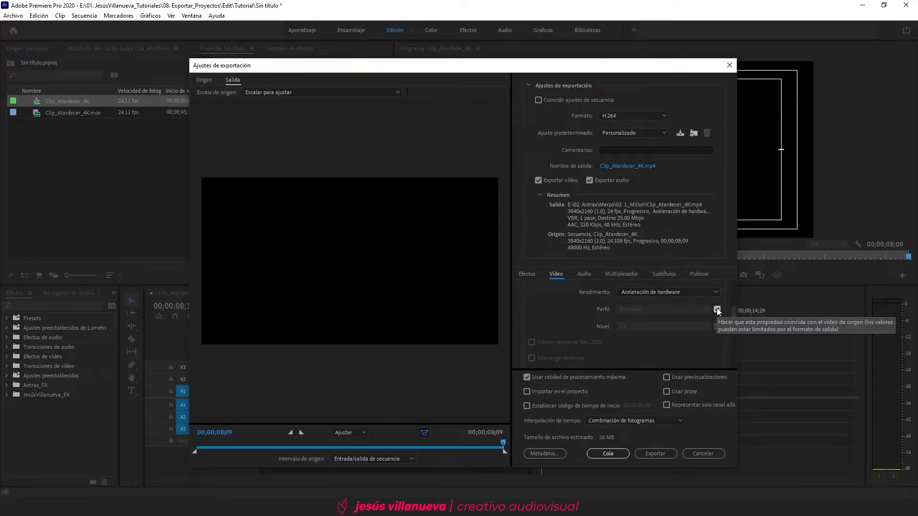
click(716, 309)
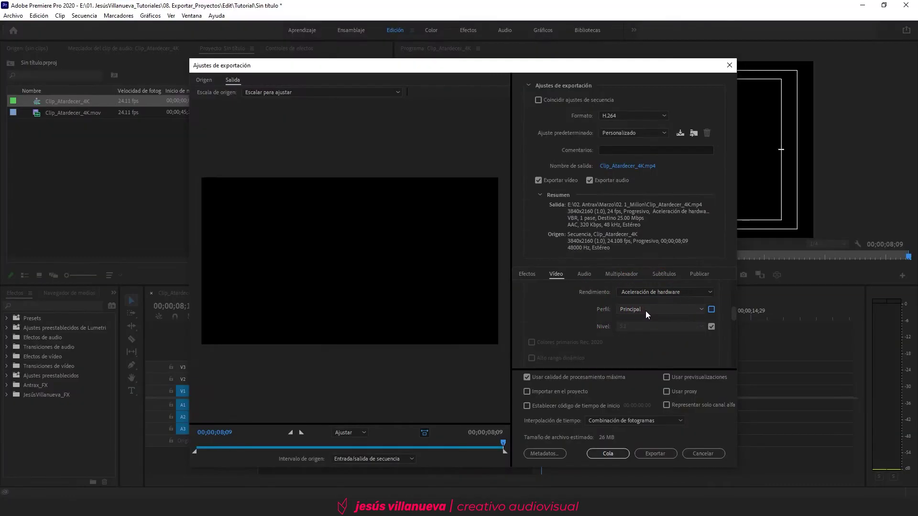
click(645, 311)
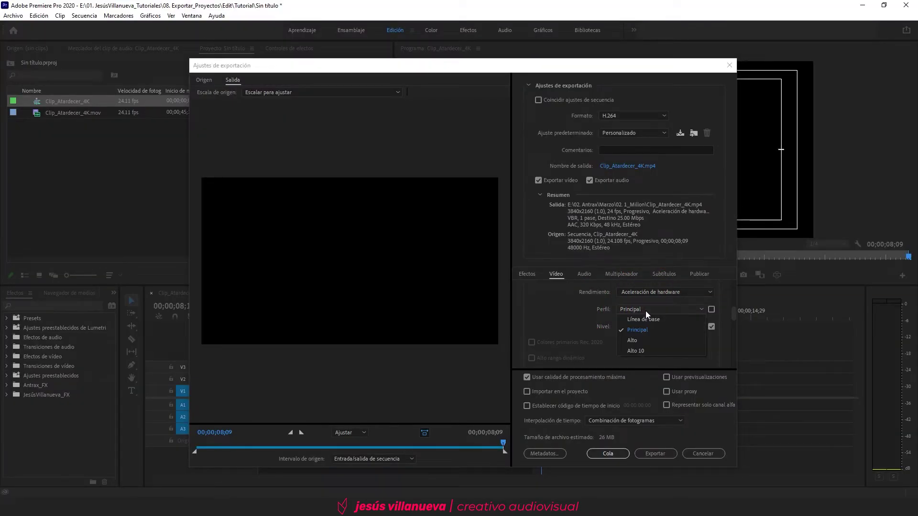
key(Escape)
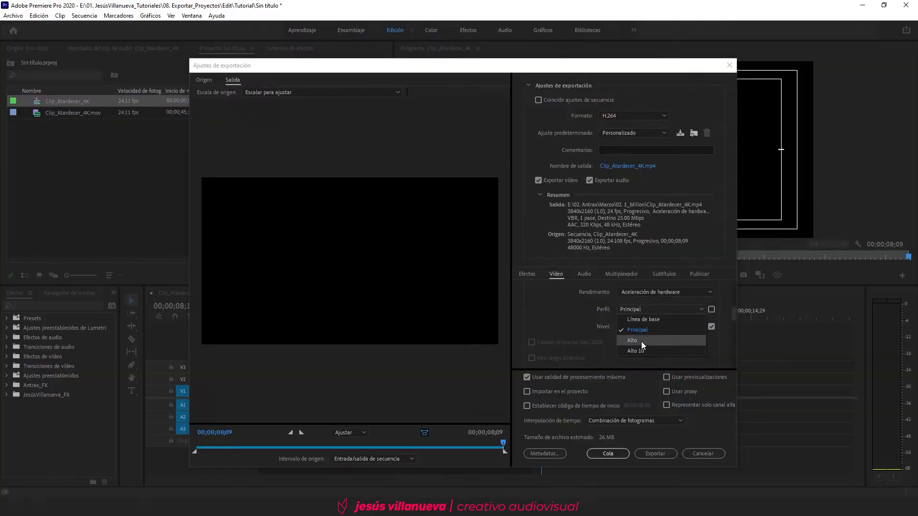
key(Down)
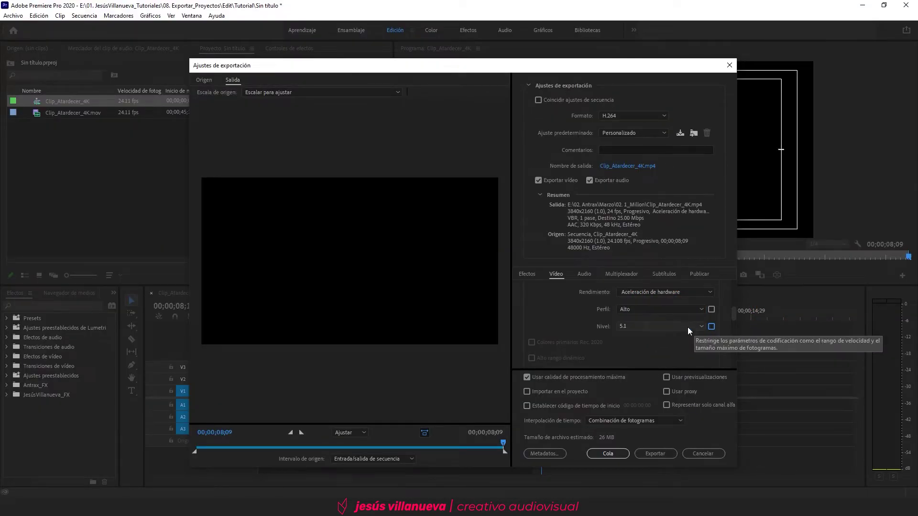
click(688, 327)
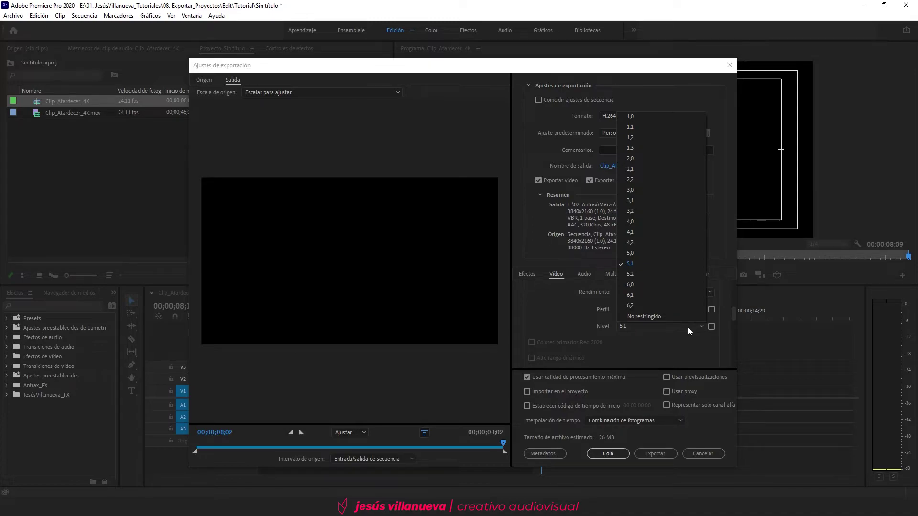
key(Escape)
scroll(611, 322, up, 2)
scroll(611, 323, up, 2)
scroll(611, 323, up, 2)
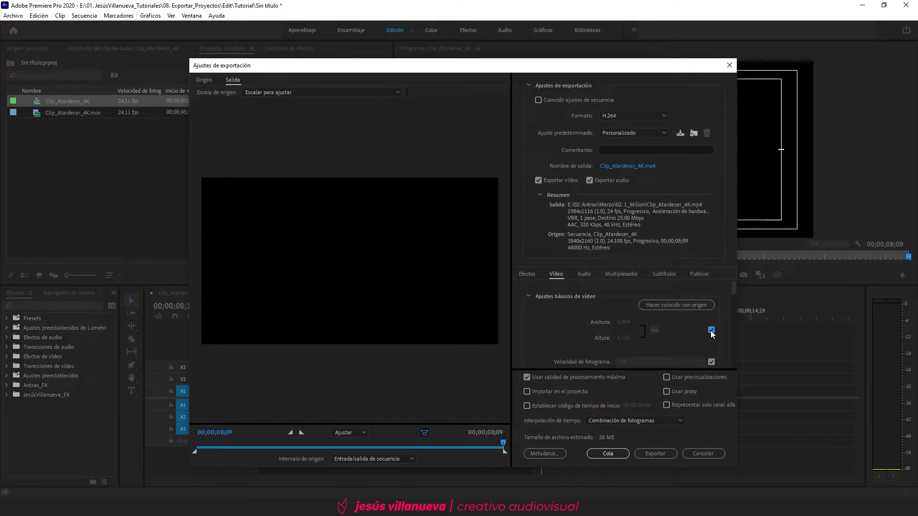
click(711, 330)
Set the output width to 1920 so the frame becomes 1920x1080
click(624, 322)
text(1920)
click(622, 337)
click(570, 326)
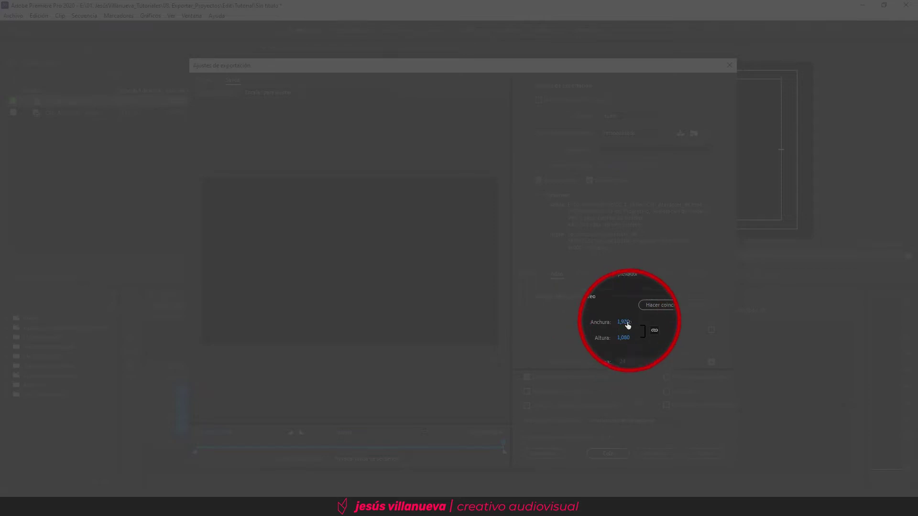
Switch bitrate encoding to CBR with a 40 Mbps target bitrate
scroll(564, 315, down, 5)
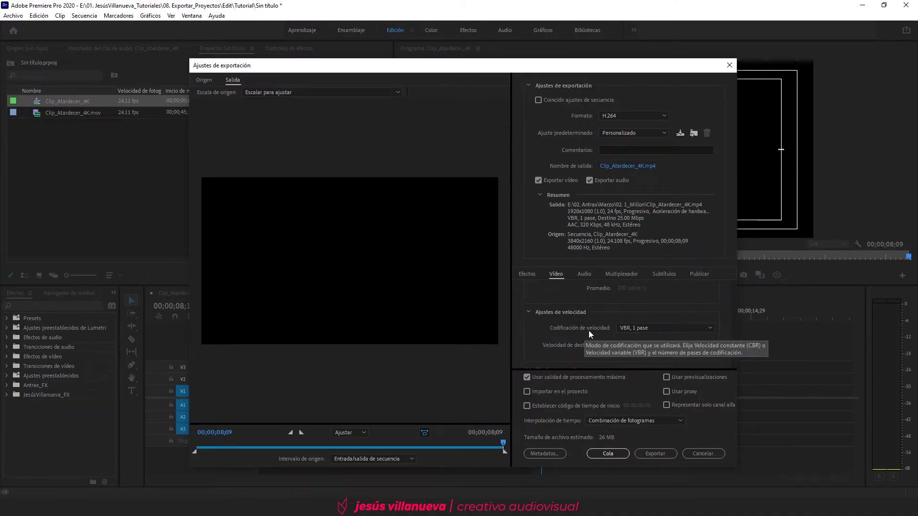
click(627, 328)
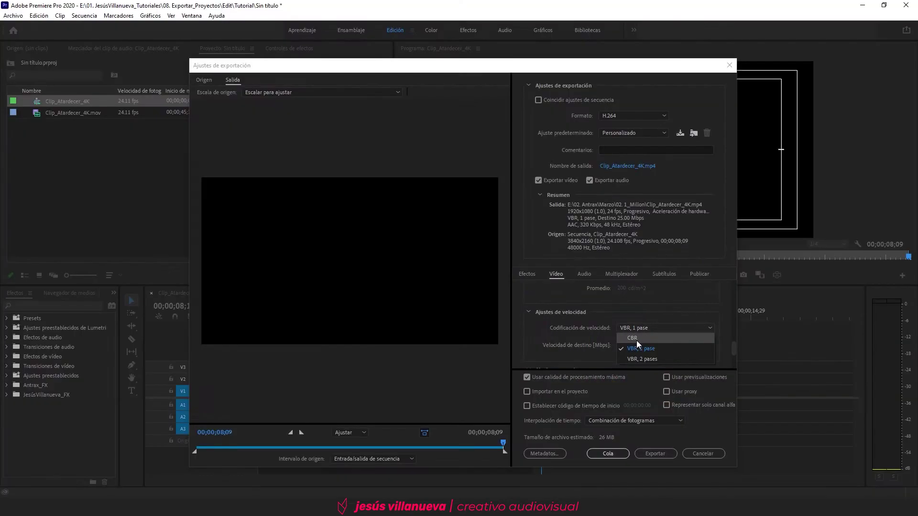
click(636, 339)
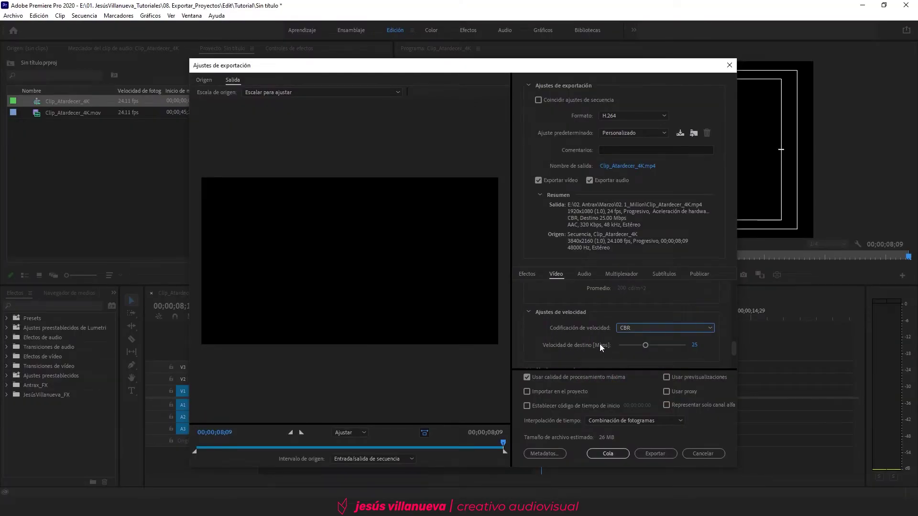
click(696, 346)
text(40)
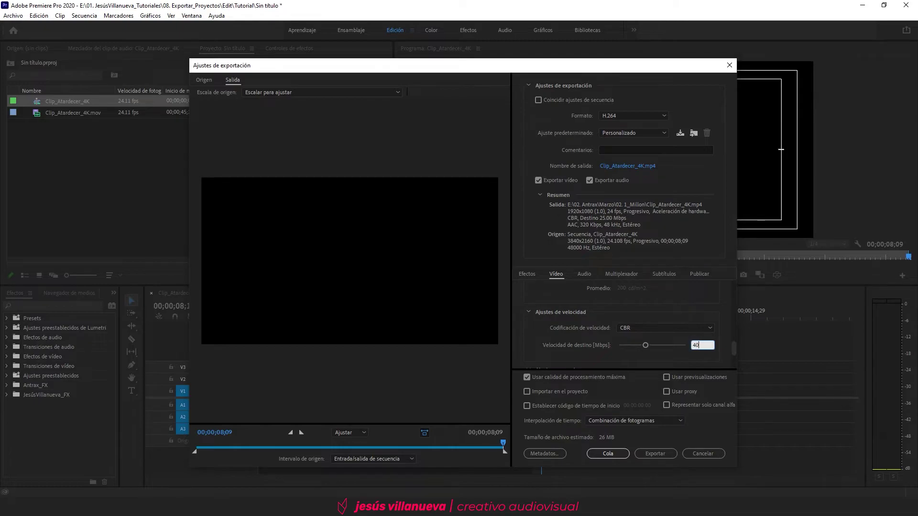
key(Return)
Review the AAC 320 kbps stereo audio settings and show a sunset frame in the preview
scroll(712, 348, down, 1)
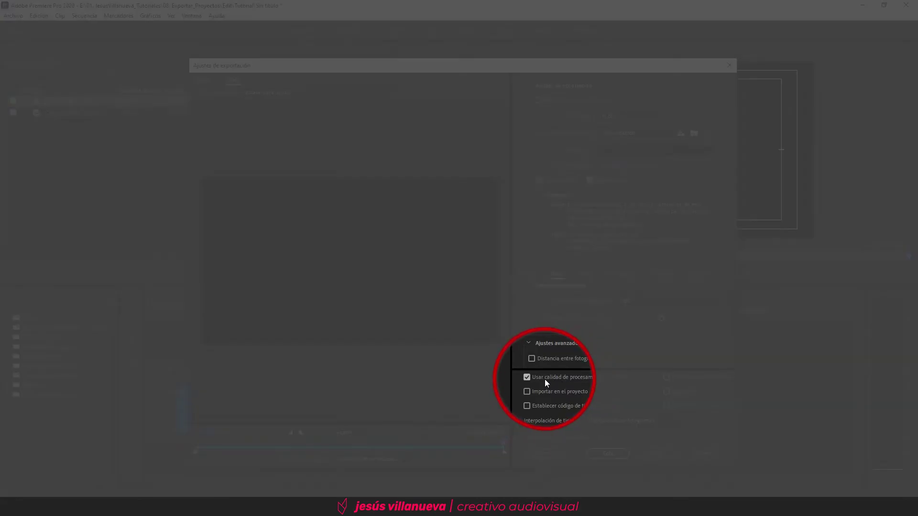
mouse_move(573, 378)
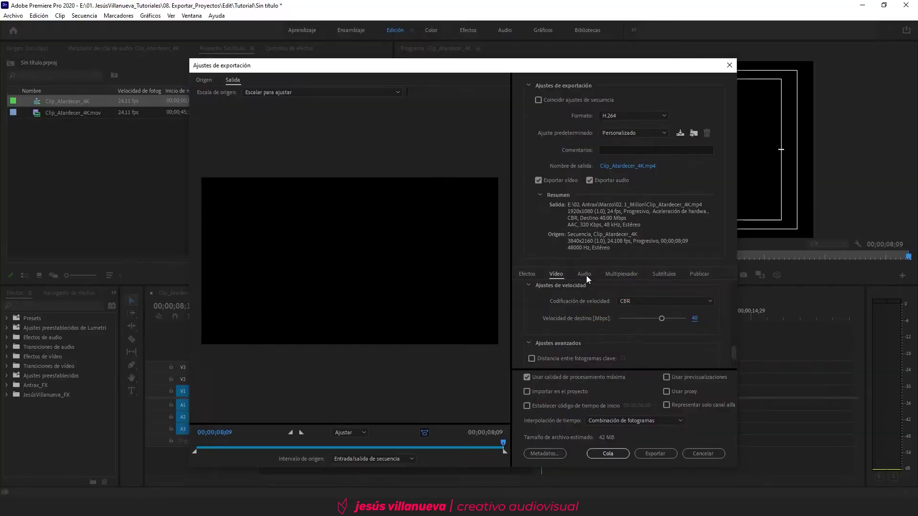
click(584, 274)
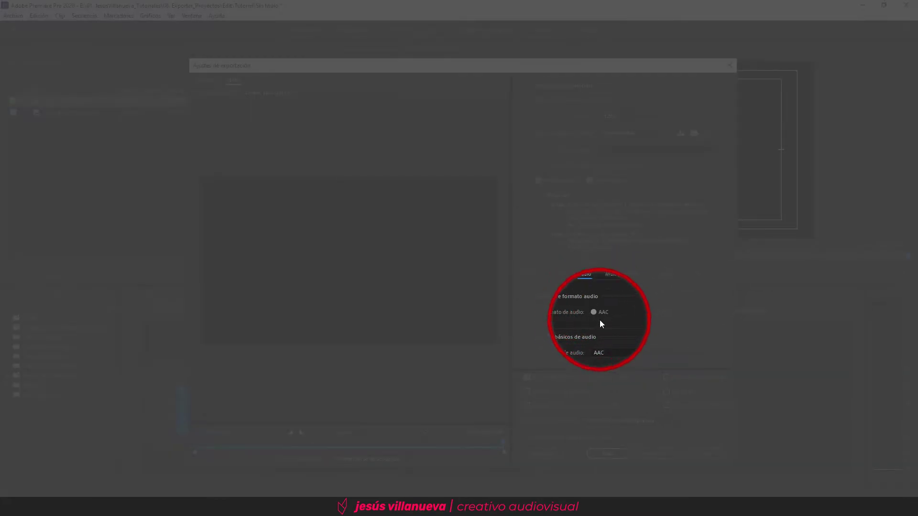
scroll(580, 318, down, 1)
scroll(579, 342, down, 3)
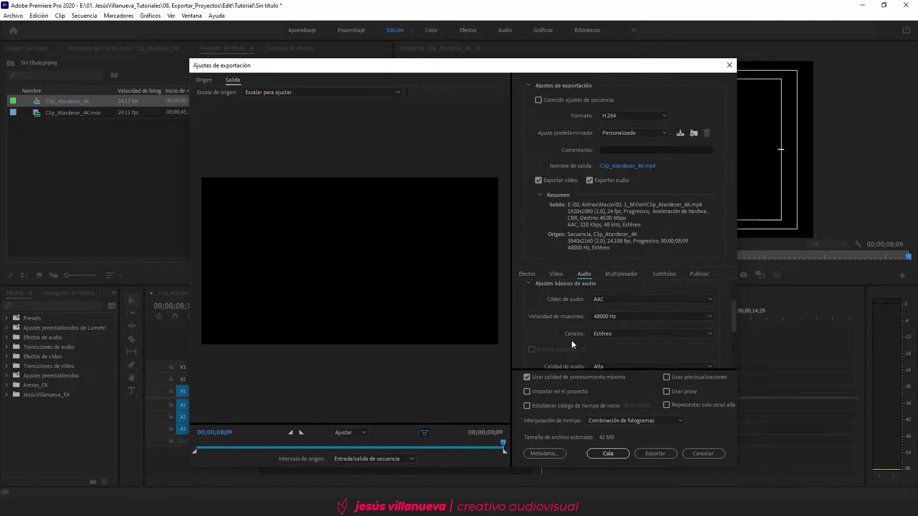
scroll(566, 339, up, 1)
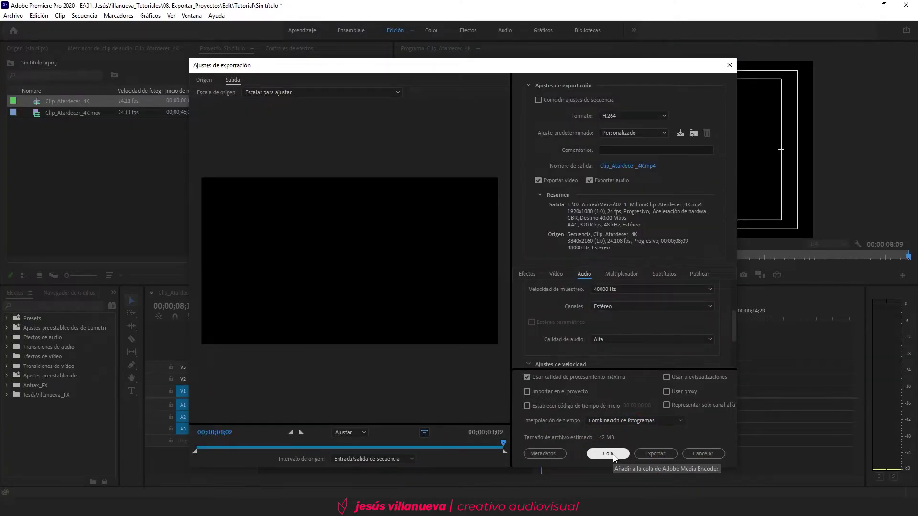
click(244, 444)
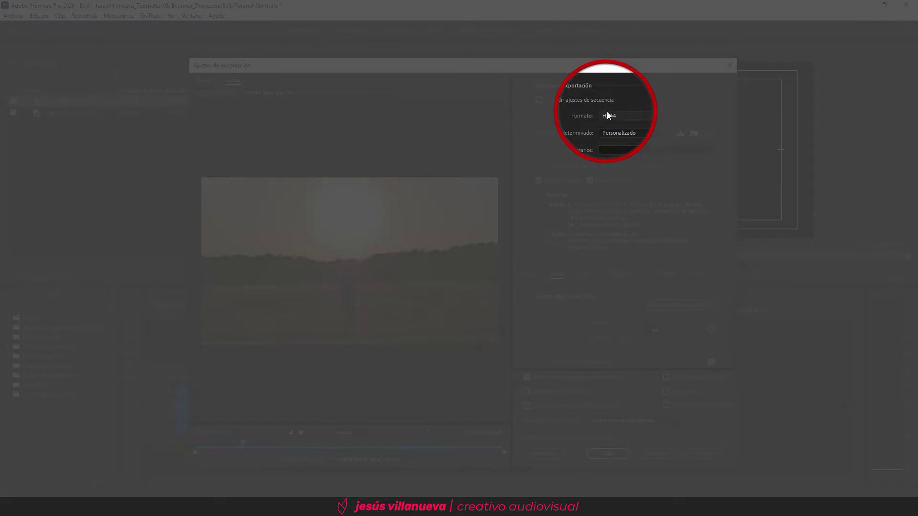
click(609, 116)
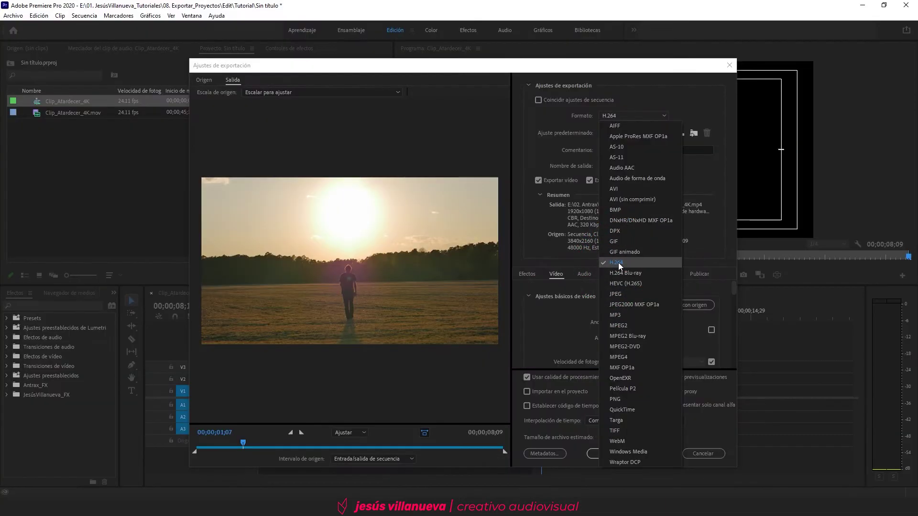
click(618, 262)
click(600, 132)
click(619, 143)
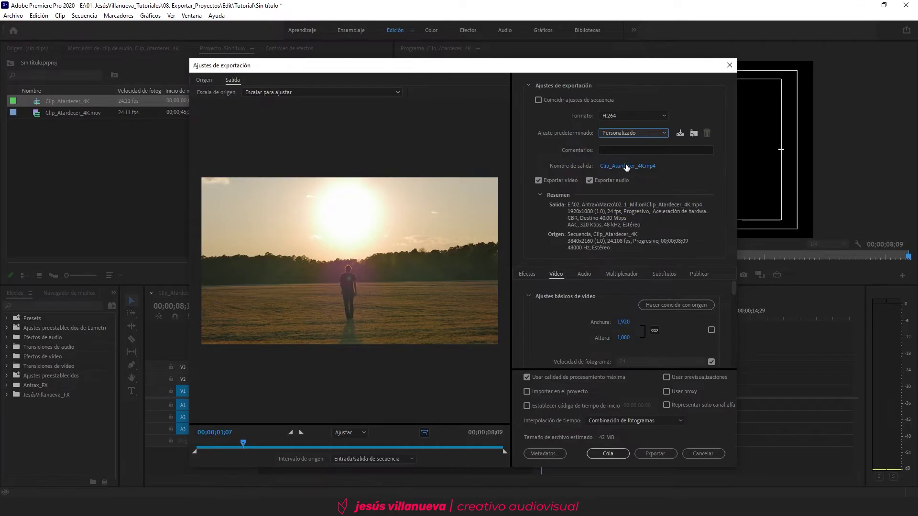
click(622, 166)
click(568, 314)
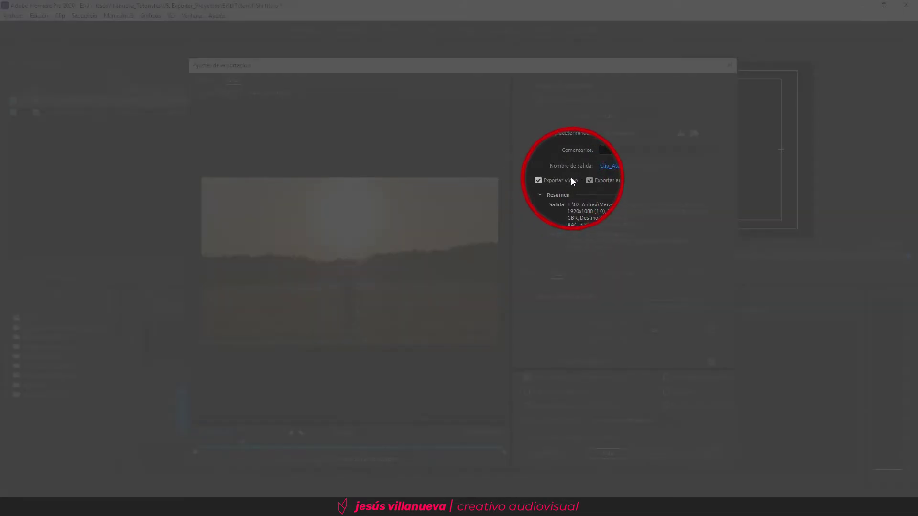
scroll(571, 320, down, 1)
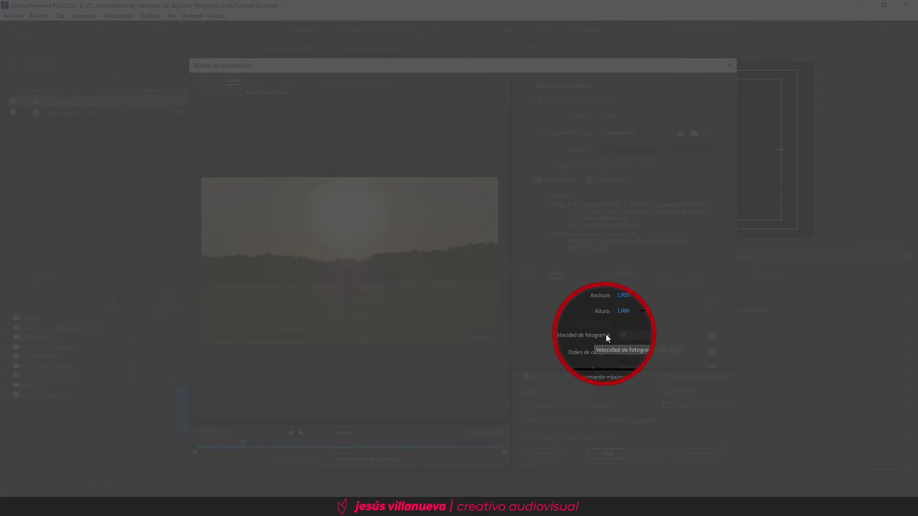
scroll(589, 331, down, 2)
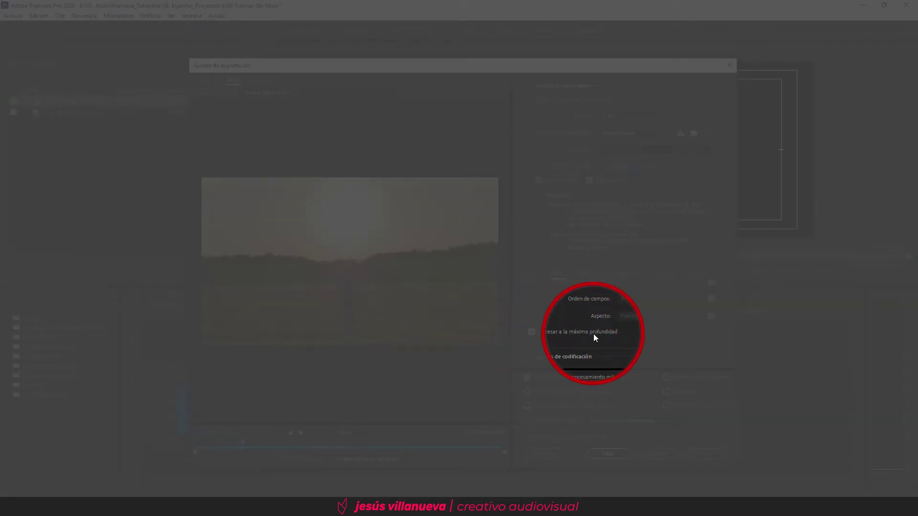
scroll(581, 337, down, 2)
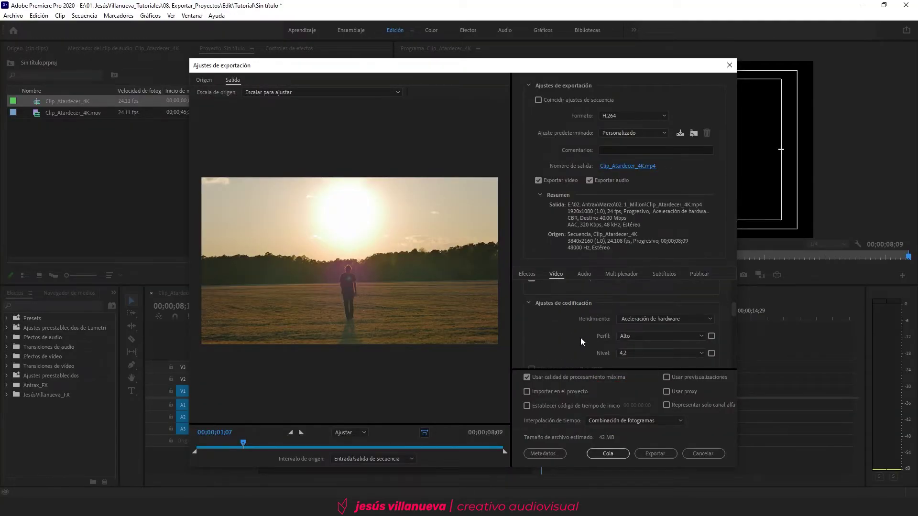
Set Codificación de velocidad to VBR, 2 pases with 15 Mbps target and 40 Mbps maximum
scroll(580, 338, down, 1)
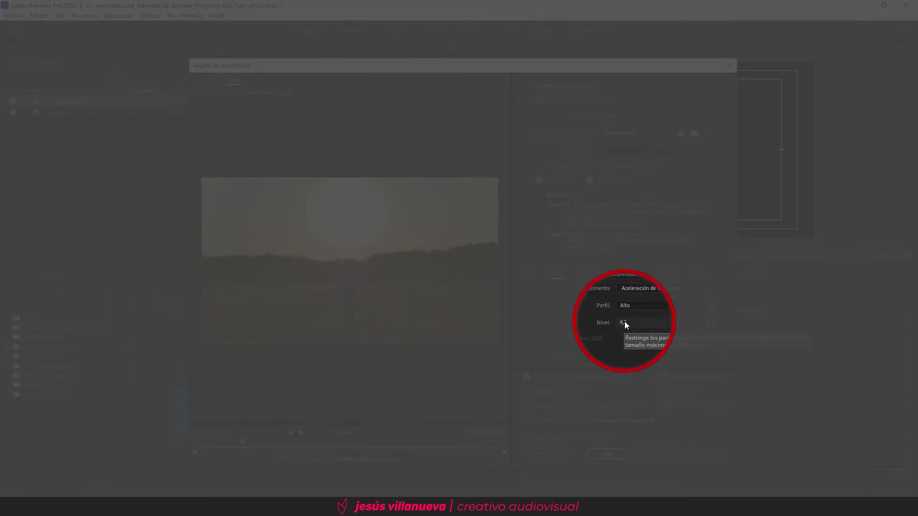
scroll(575, 327, down, 5)
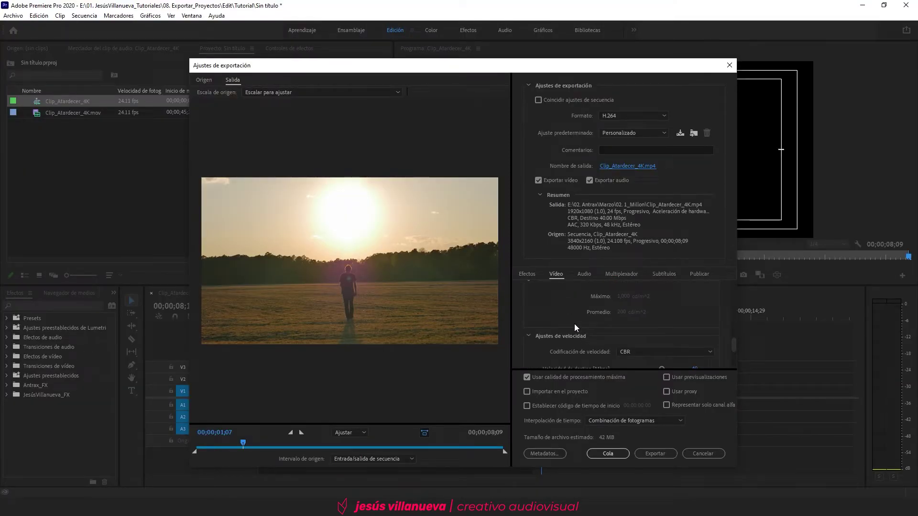
scroll(574, 324, down, 1)
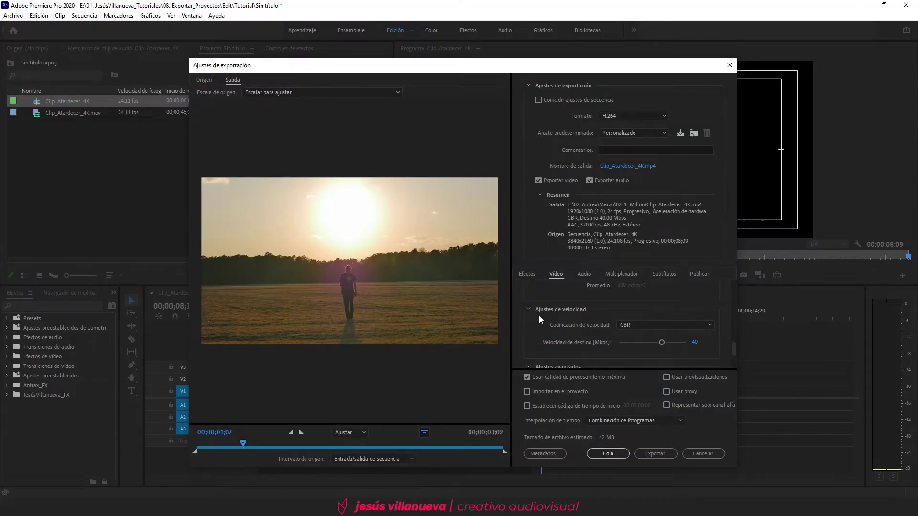
click(669, 325)
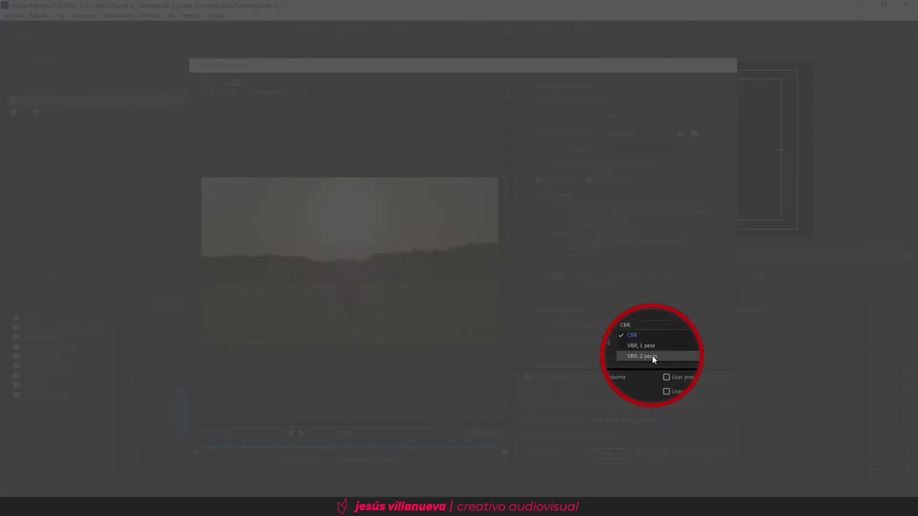
click(652, 356)
scroll(652, 355, down, 1)
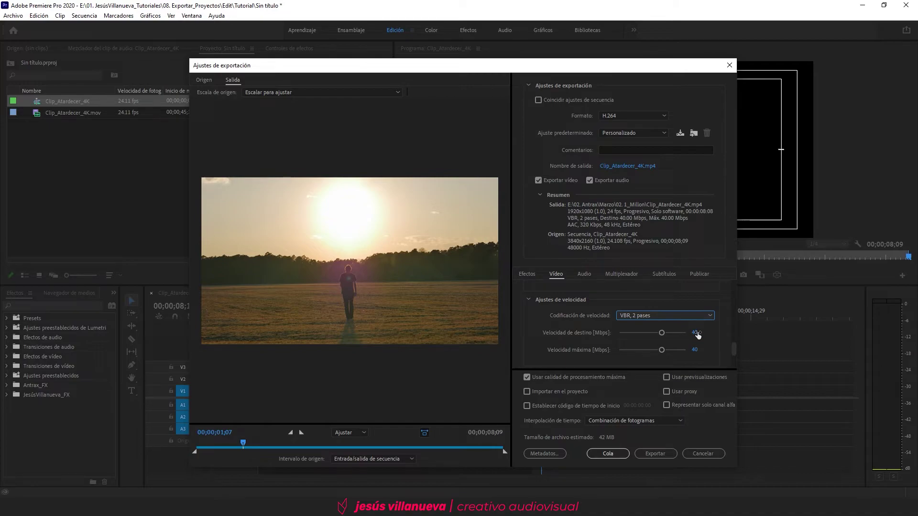
click(697, 333)
text(15)
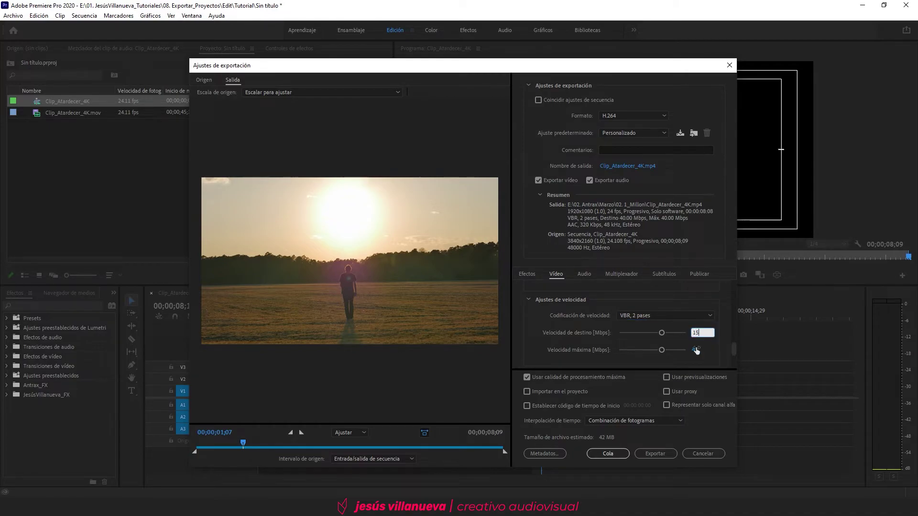
click(696, 350)
text(40)
key(Return)
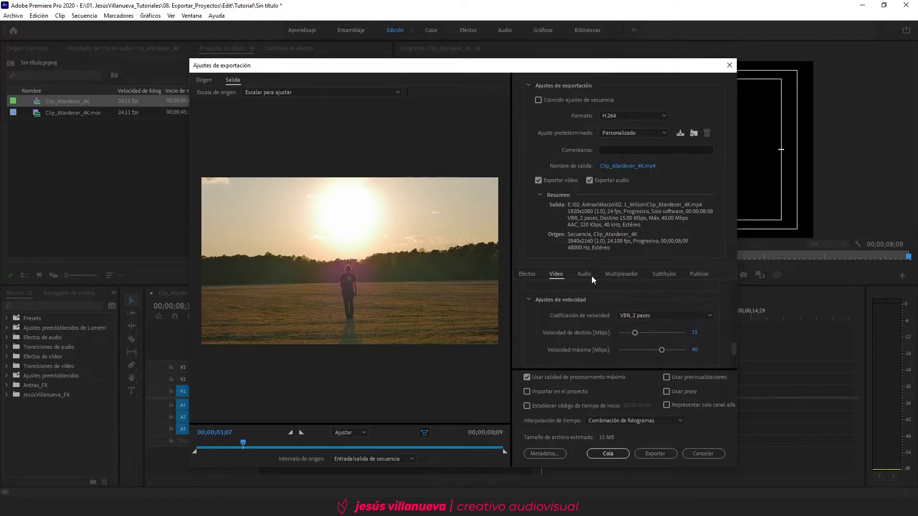
click(585, 274)
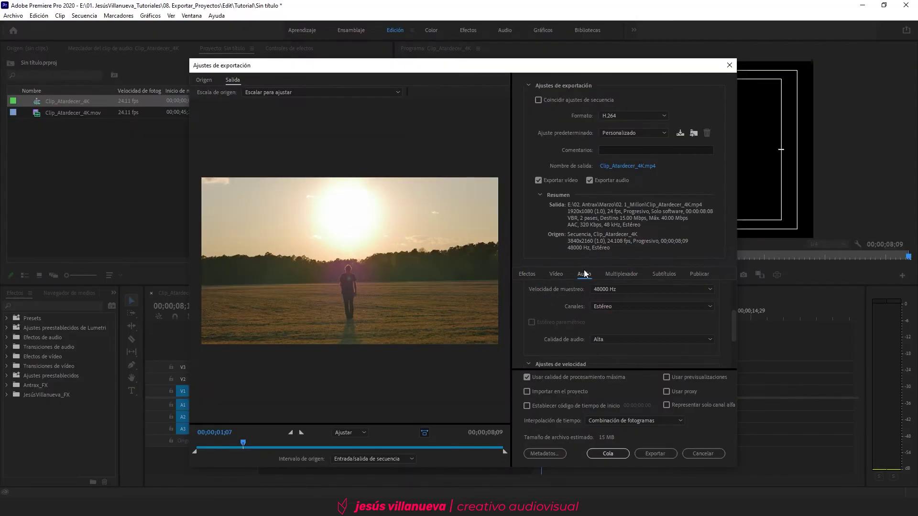
scroll(574, 312, up, 3)
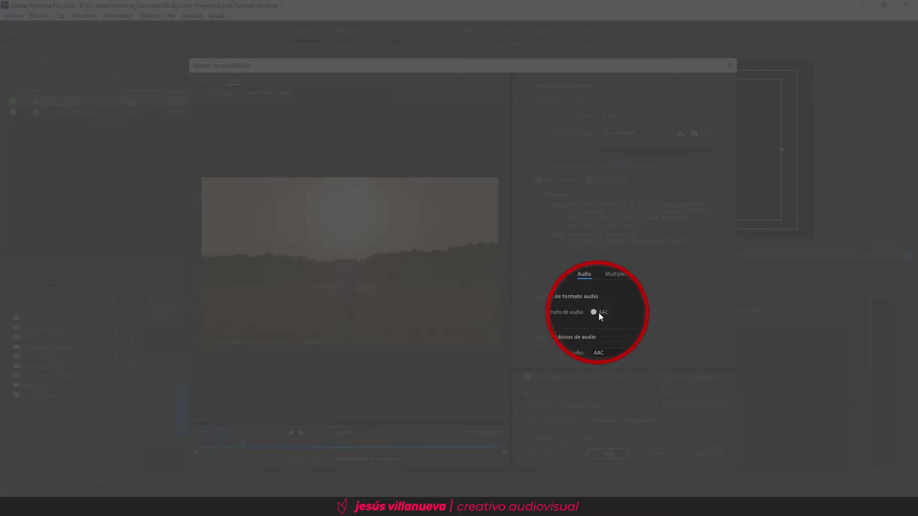
scroll(567, 325, down, 1)
scroll(629, 317, down, 1)
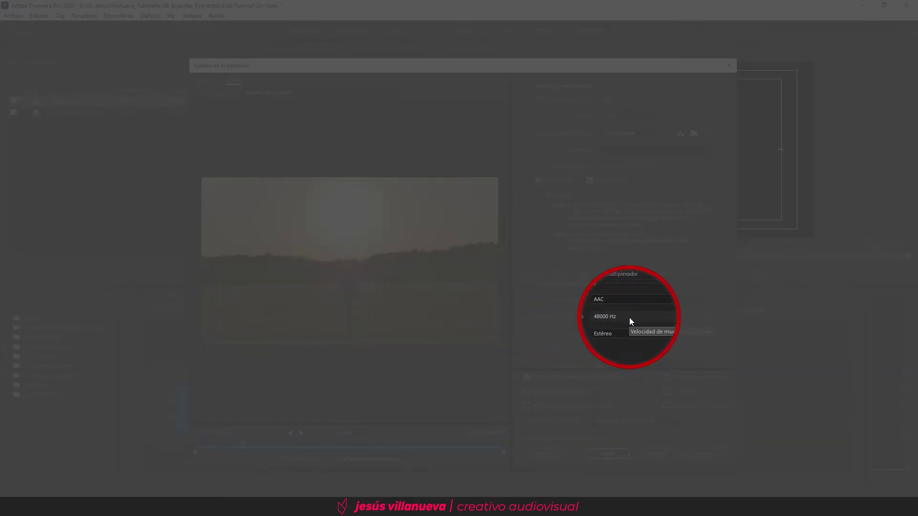
scroll(573, 333, down, 1)
scroll(574, 337, down, 1)
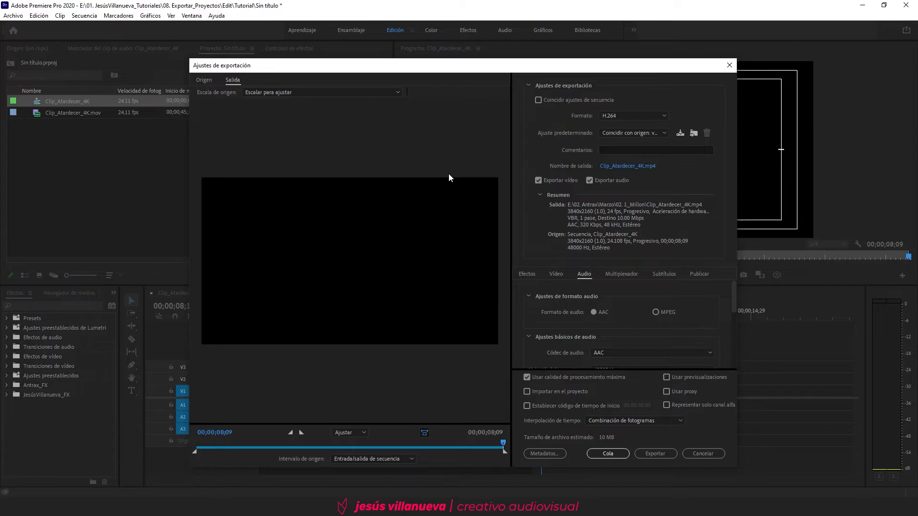
Show a sunset preview frame, keep H.264, choose Personalizado, and bring up the output file's save location
click(264, 444)
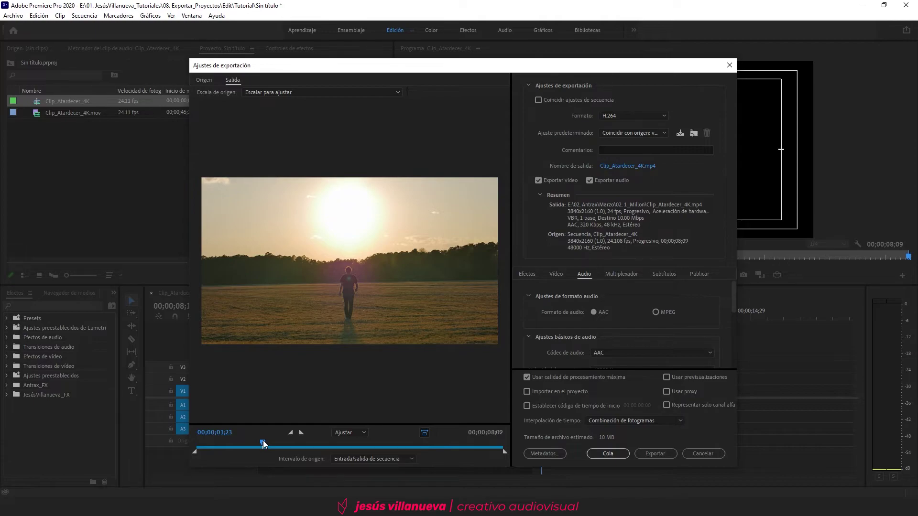
click(621, 117)
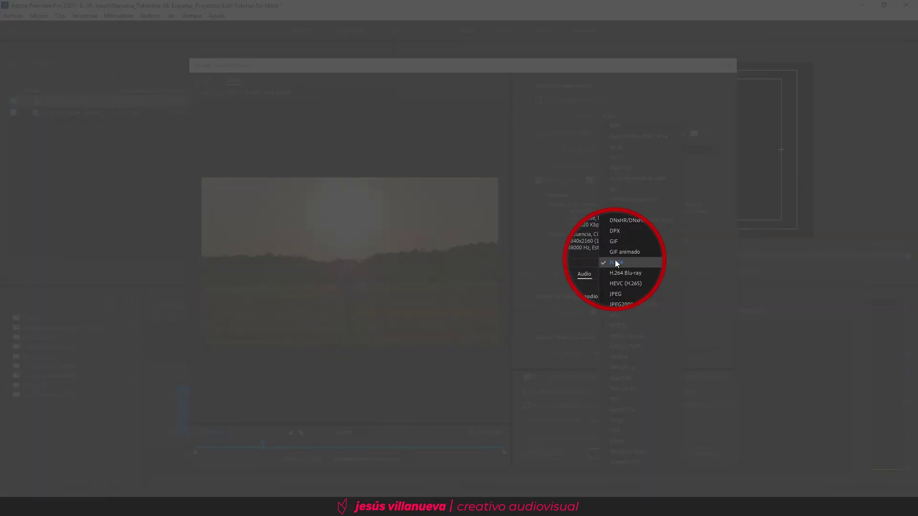
click(621, 260)
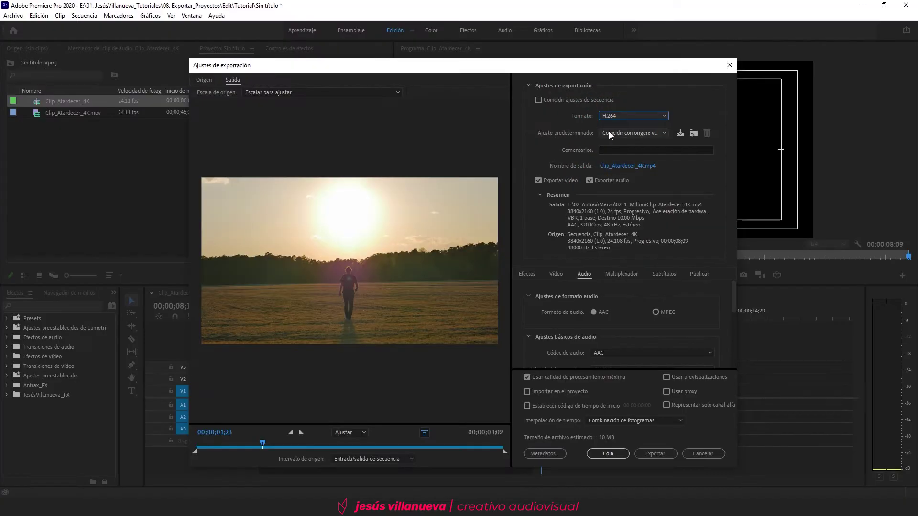
click(609, 131)
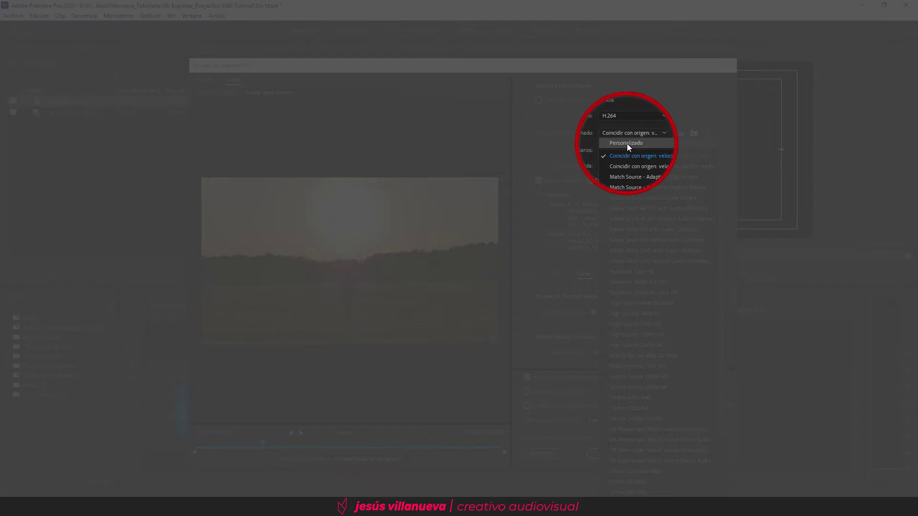
click(627, 143)
click(624, 167)
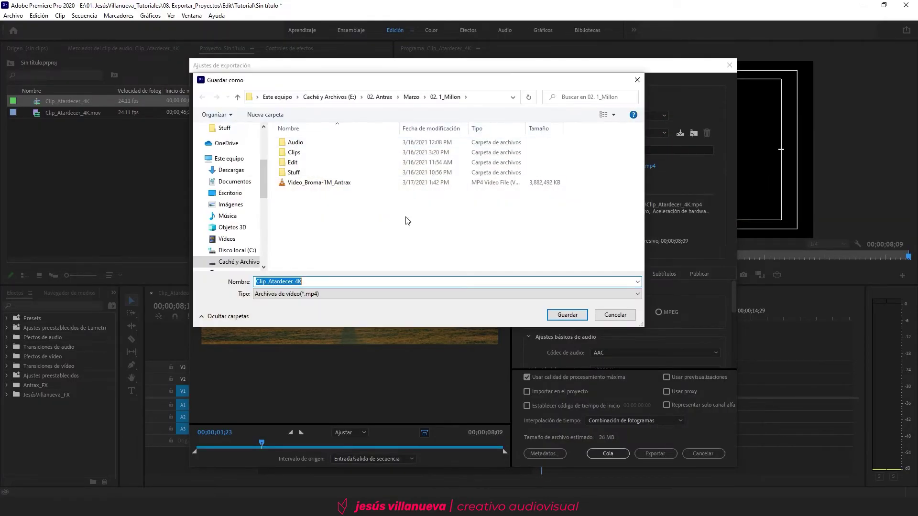
Keep the output as Clip_Atardecer_4K and set the width to 1920 for a 1920x1080 frame
click(568, 314)
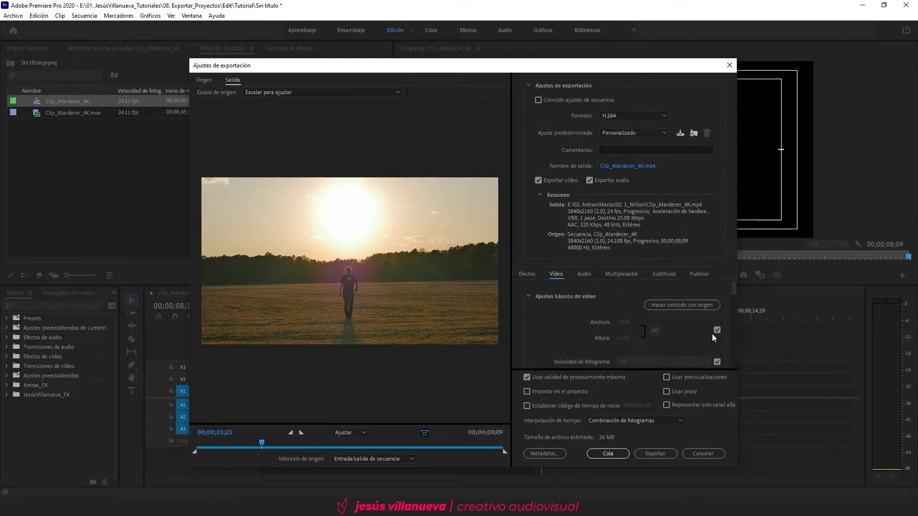
click(716, 330)
click(623, 322)
text(1920)
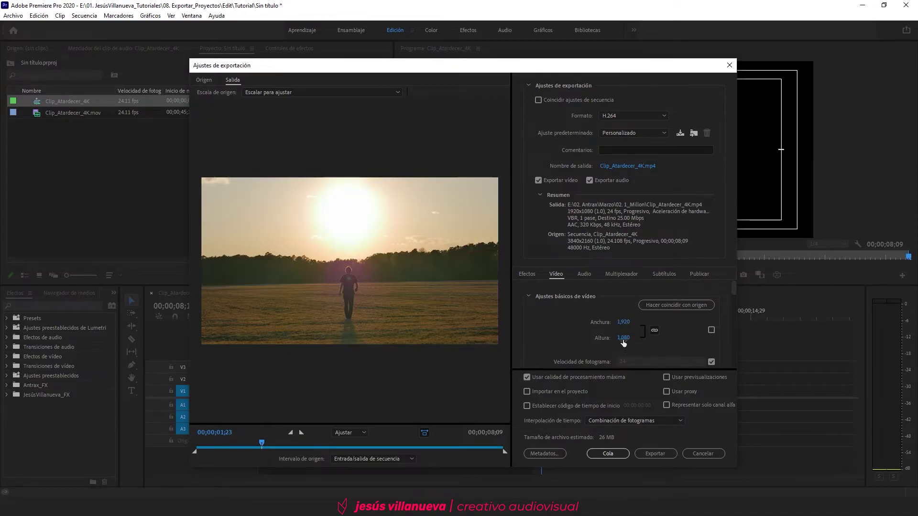
scroll(621, 343, down, 2)
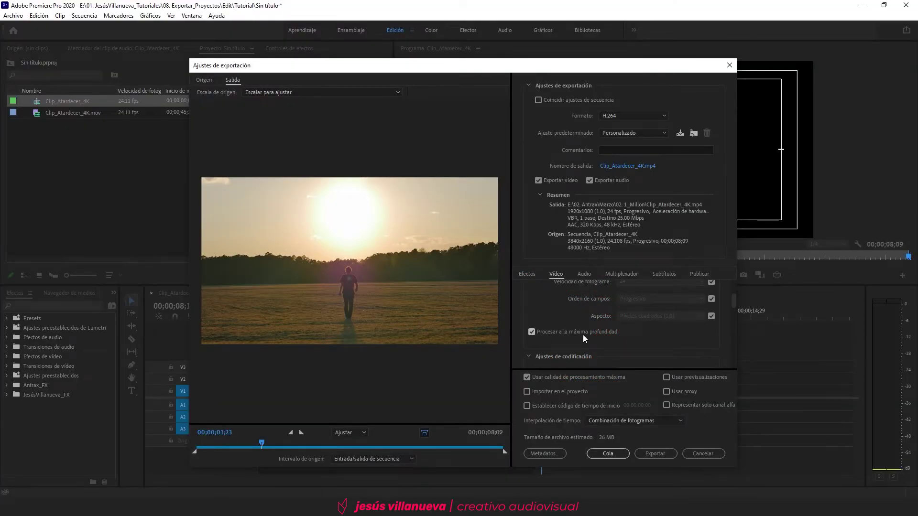
scroll(583, 335, down, 3)
scroll(582, 334, down, 2)
scroll(582, 335, down, 1)
scroll(582, 335, down, 2)
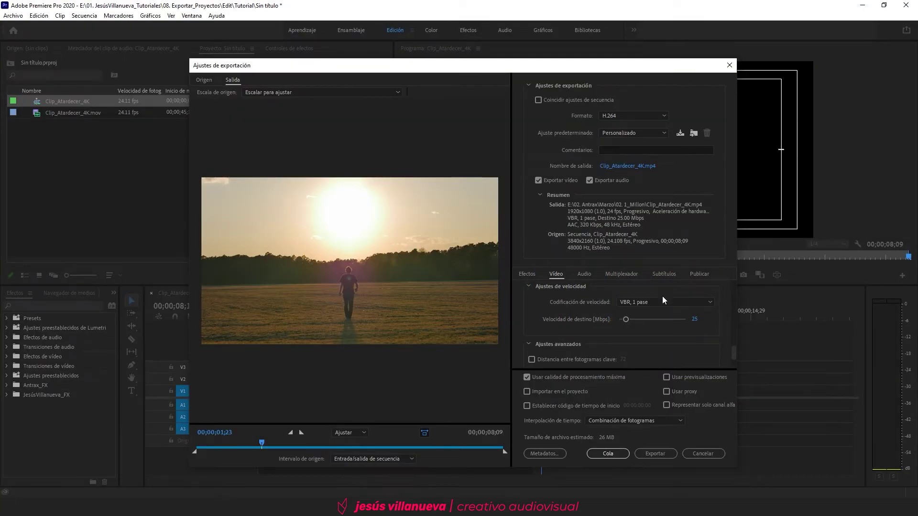
Switch bitrate encoding to VBR, 2 pases with a 12 Mbps target and 20 Mbps maximum
click(663, 301)
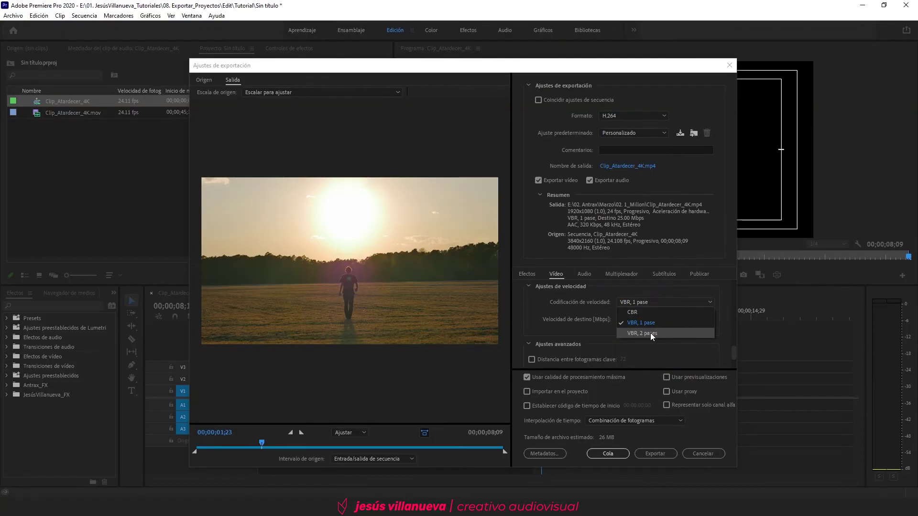
click(650, 332)
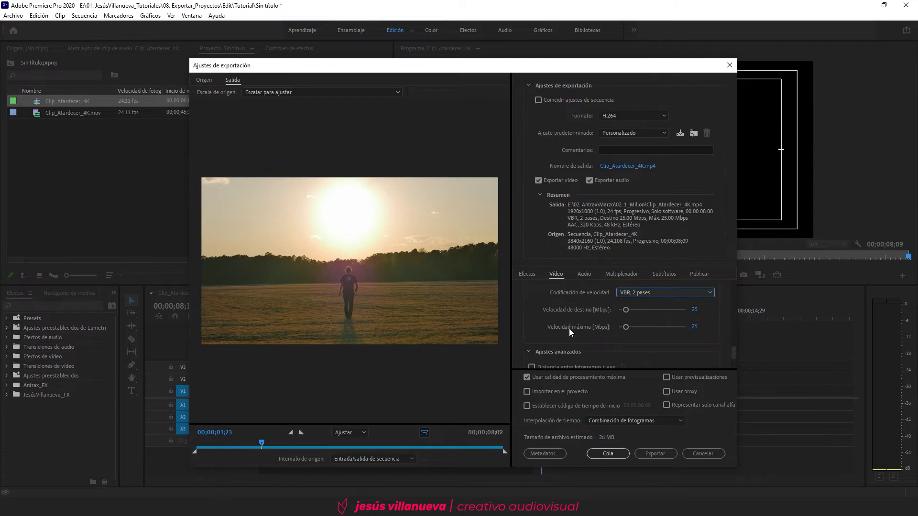
click(695, 310)
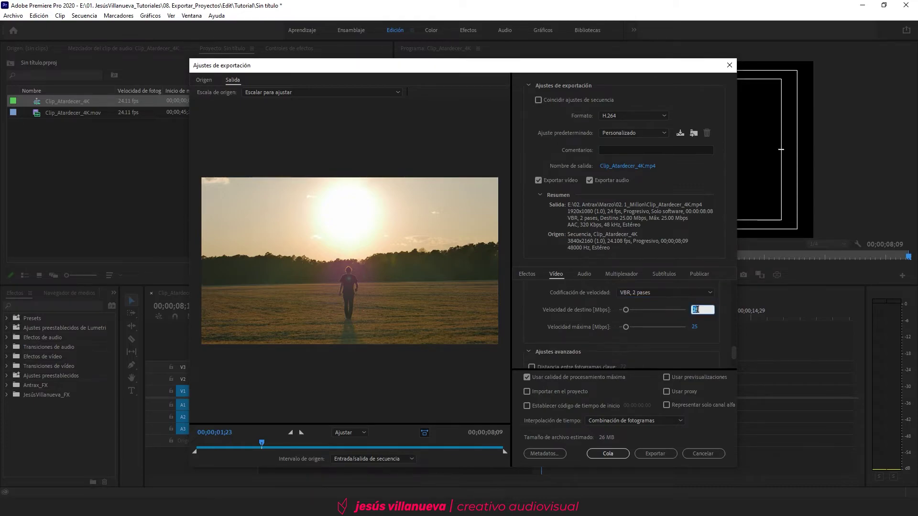
text(12)
click(696, 327)
text(20)
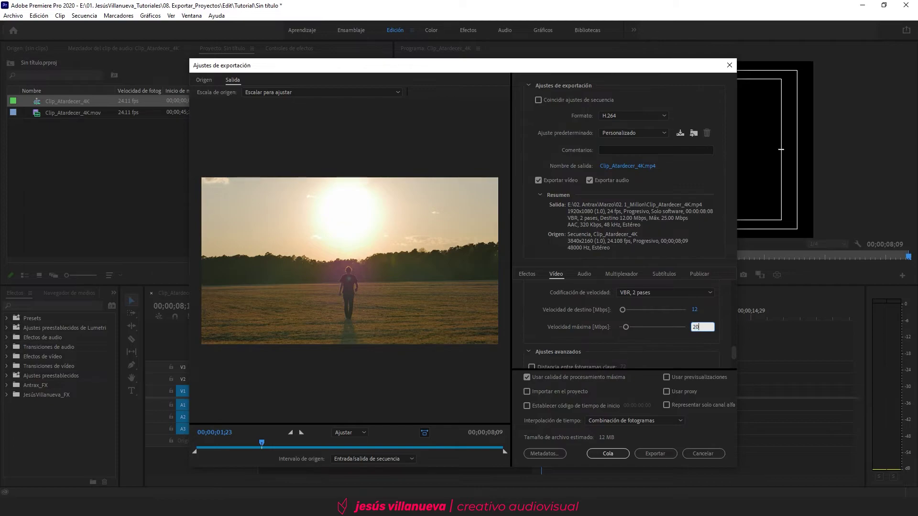
key(Return)
scroll(663, 347, down, 3)
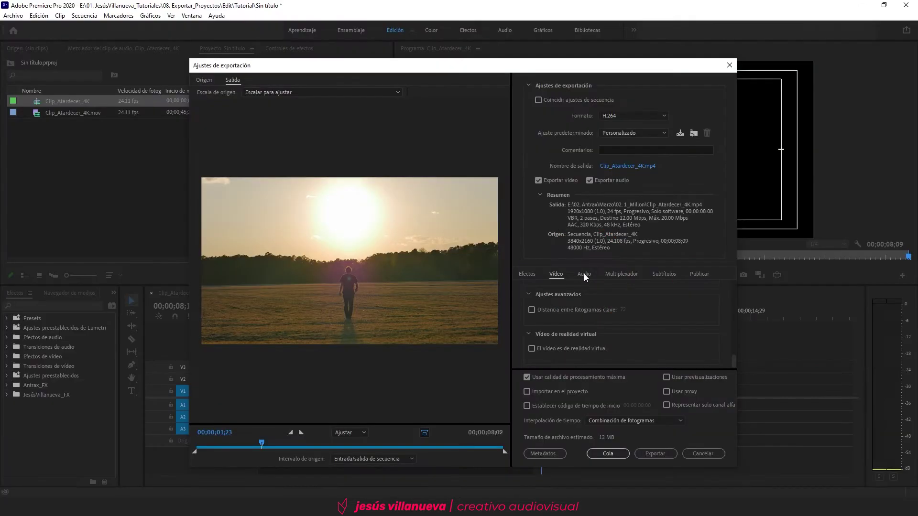
click(584, 274)
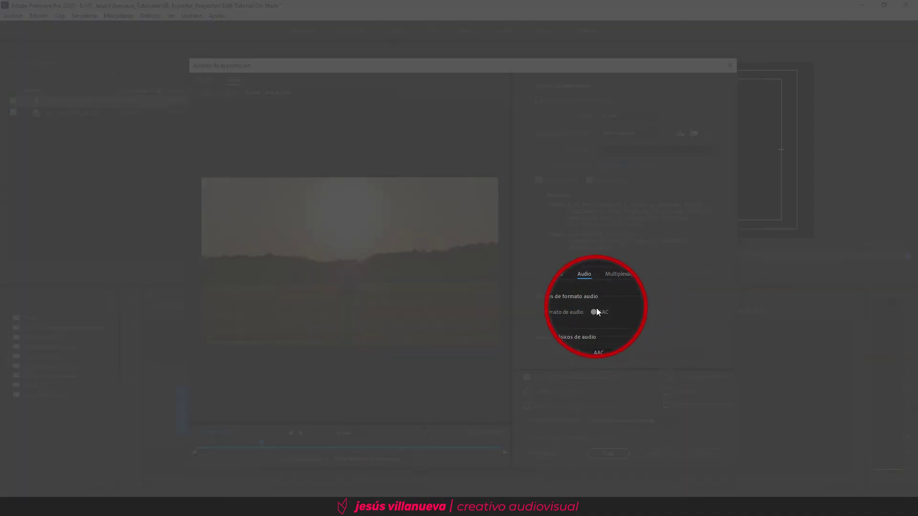
Set the audio to 44100 Hz, Alta quality and 160 kbps, then queue the export
scroll(581, 319, down, 2)
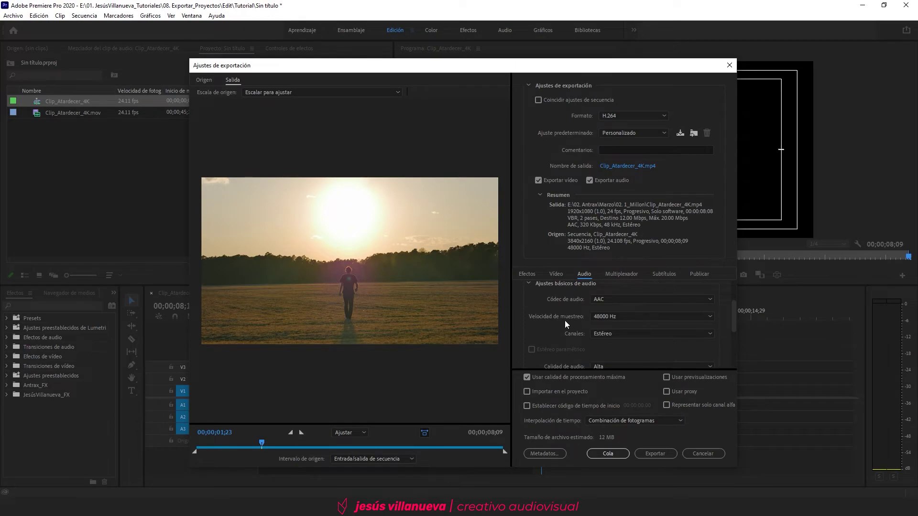
click(617, 317)
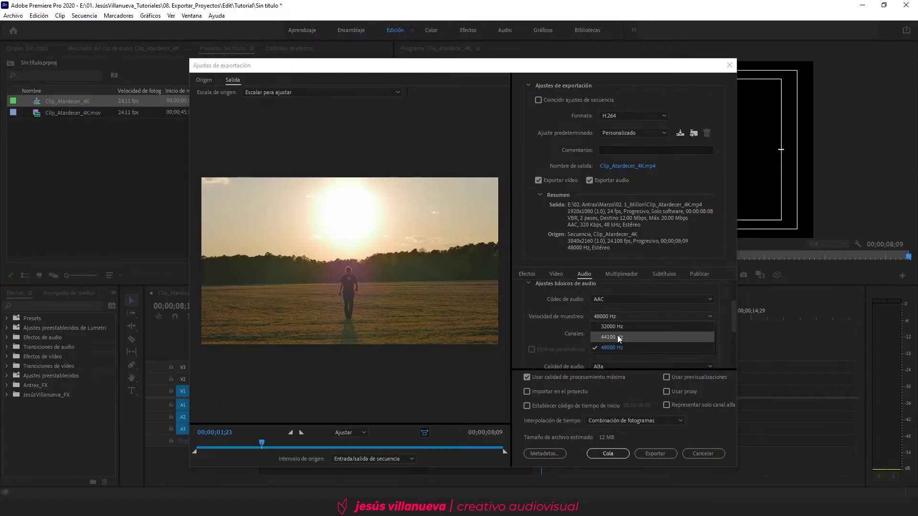
click(618, 336)
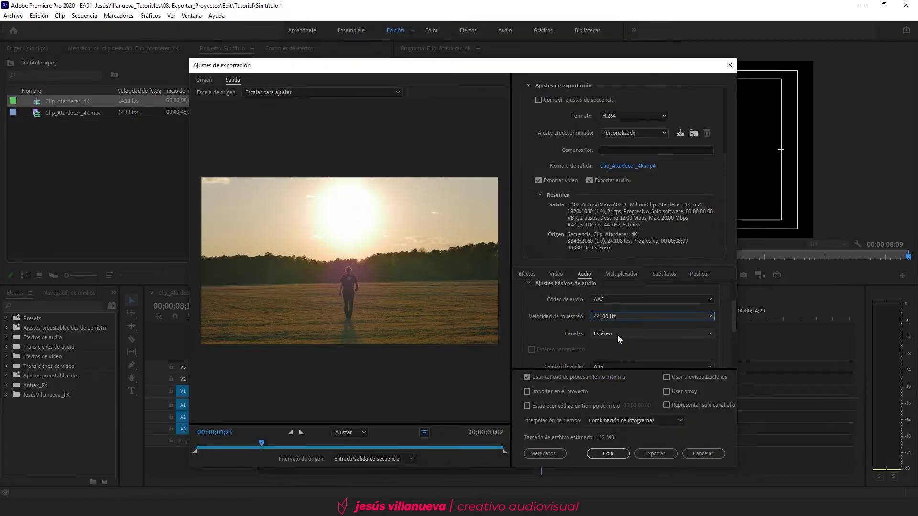
scroll(570, 334, down, 2)
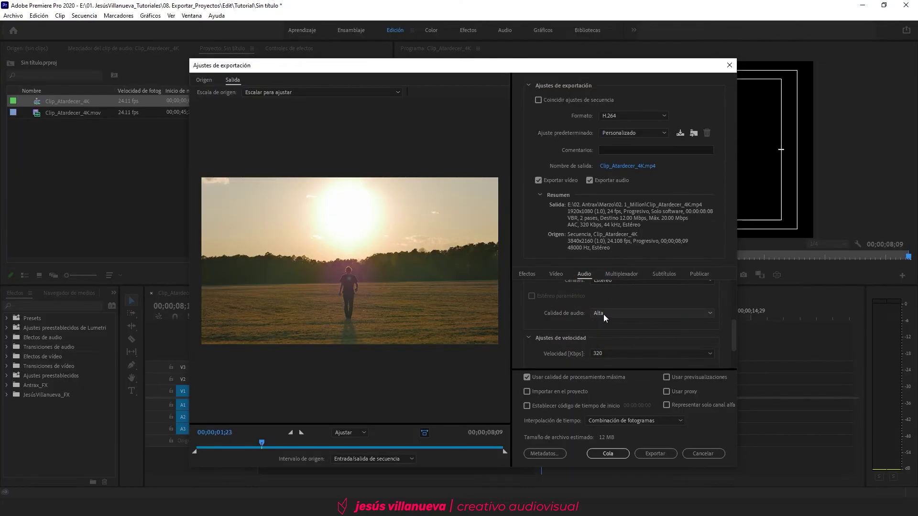
click(603, 313)
click(610, 343)
scroll(574, 335, down, 1)
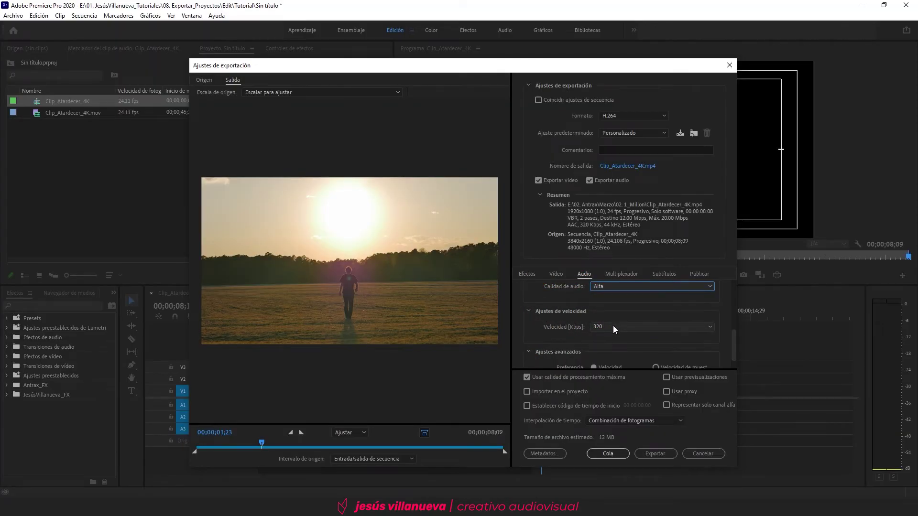
click(613, 326)
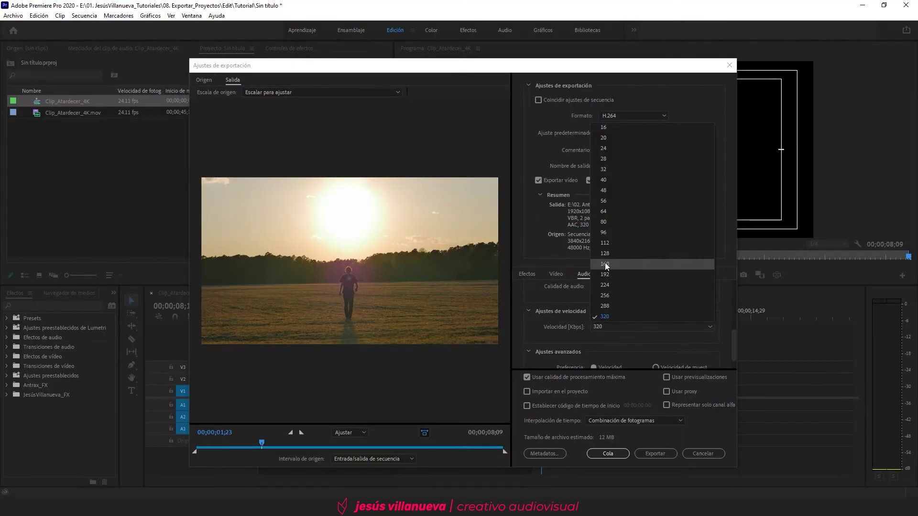
click(604, 263)
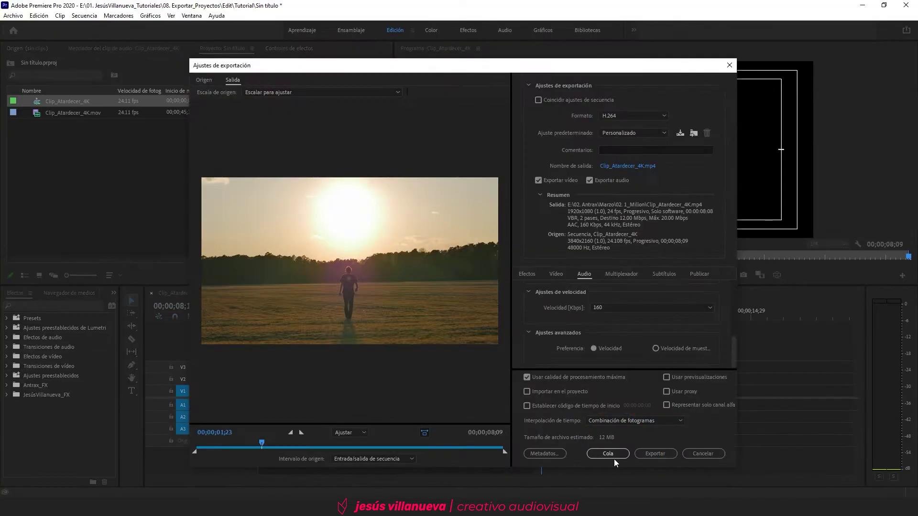
click(614, 459)
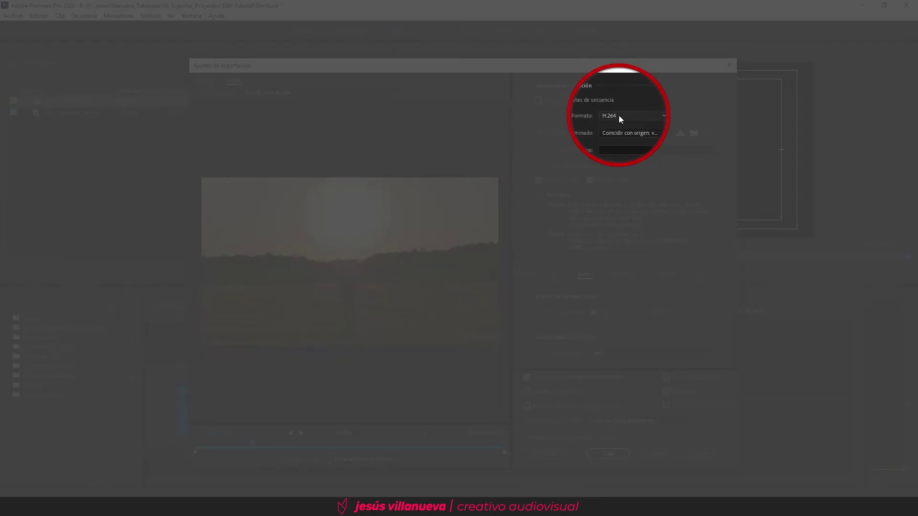
Keep H.264 format, switch to a custom preset, and confirm the output file name and location
click(619, 116)
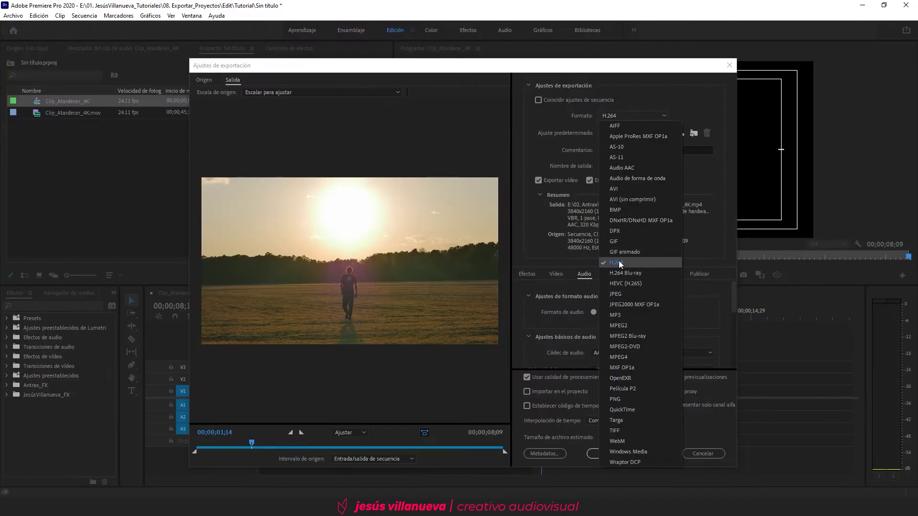
click(619, 261)
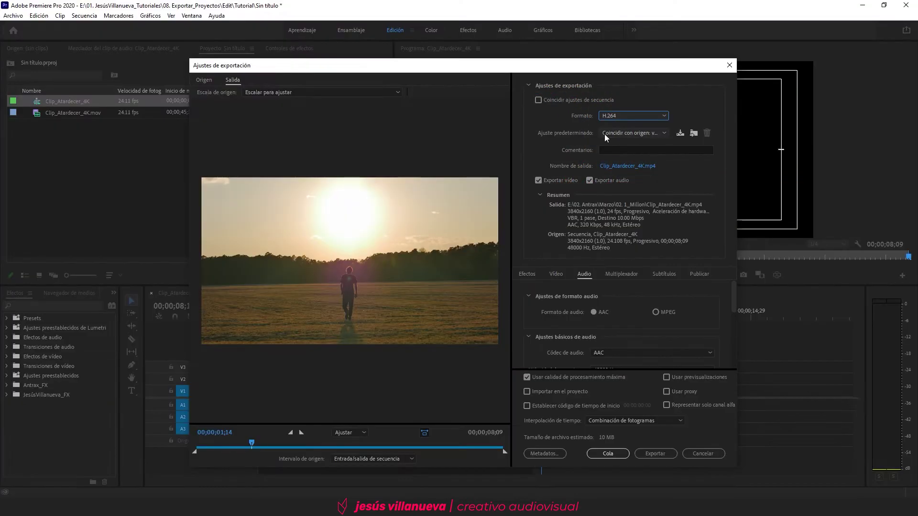
click(612, 133)
scroll(617, 141, up, 1)
click(620, 146)
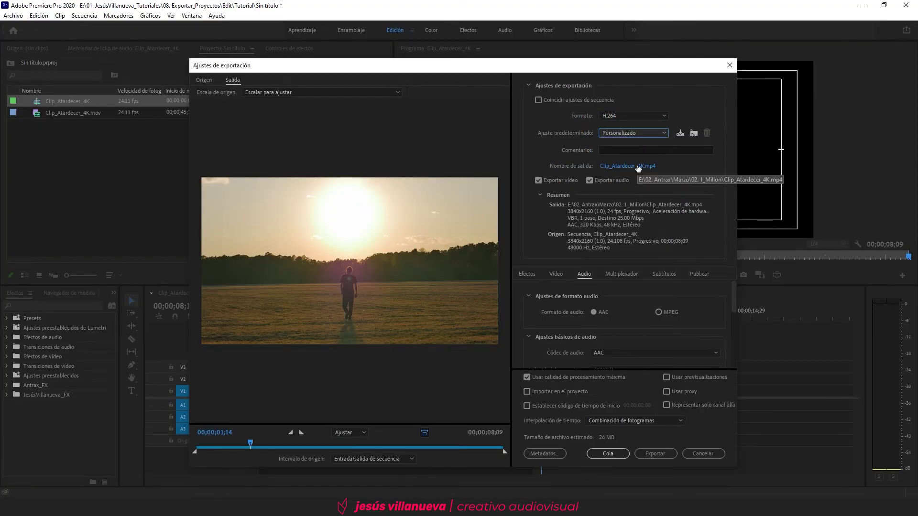
click(638, 167)
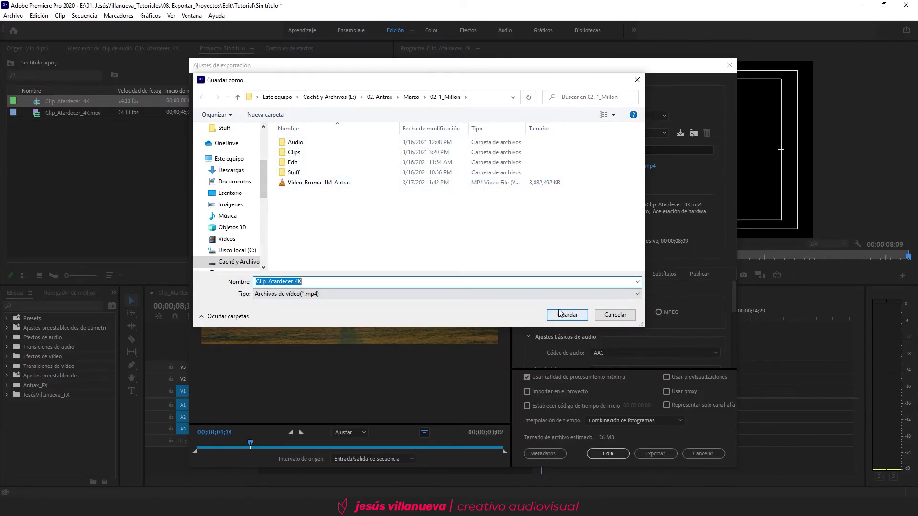
click(564, 313)
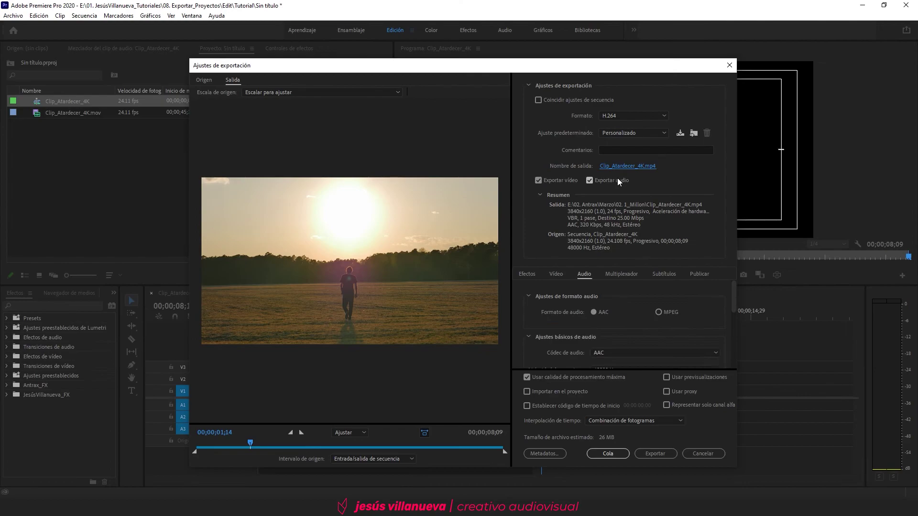
In the video settings, stop matching the source size so width and height become editable
click(558, 274)
click(717, 330)
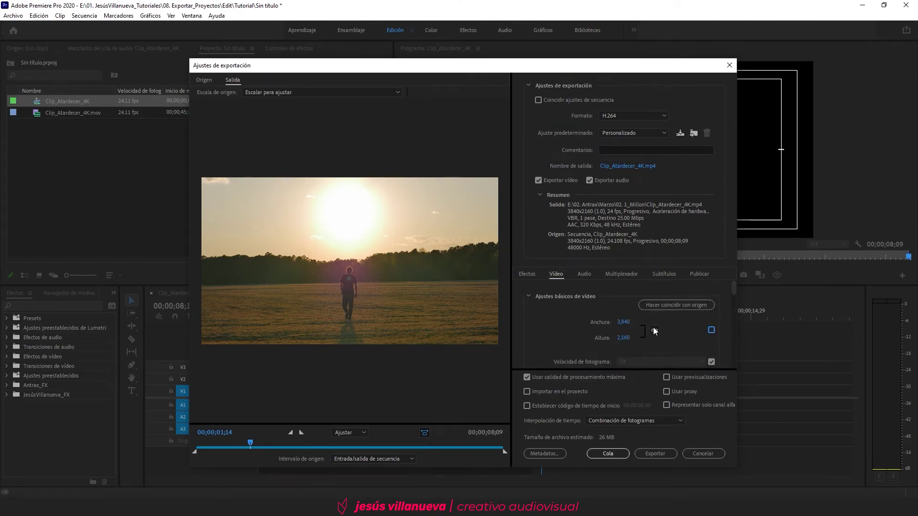
click(629, 322)
Change the frame width to 1920 so the export becomes 1920 × 1080
text(1920)
key(Return)
scroll(592, 315, down, 2)
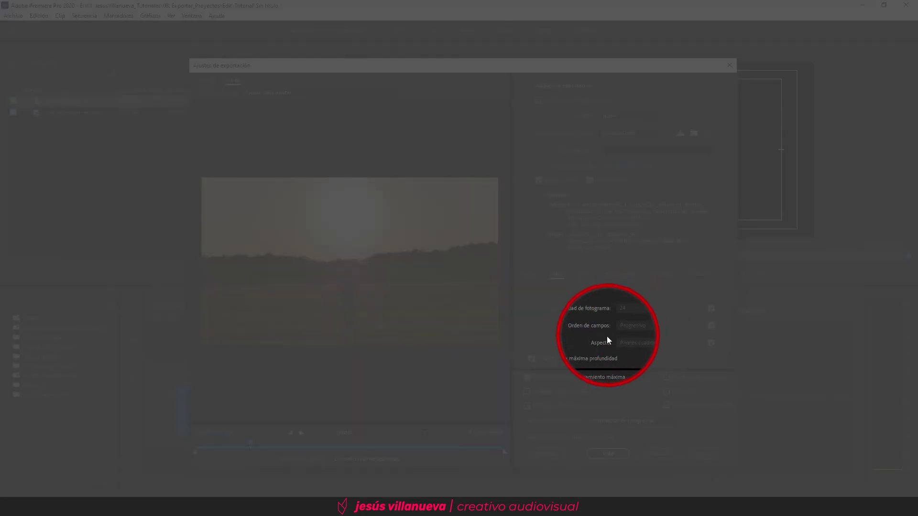
scroll(561, 325, down, 2)
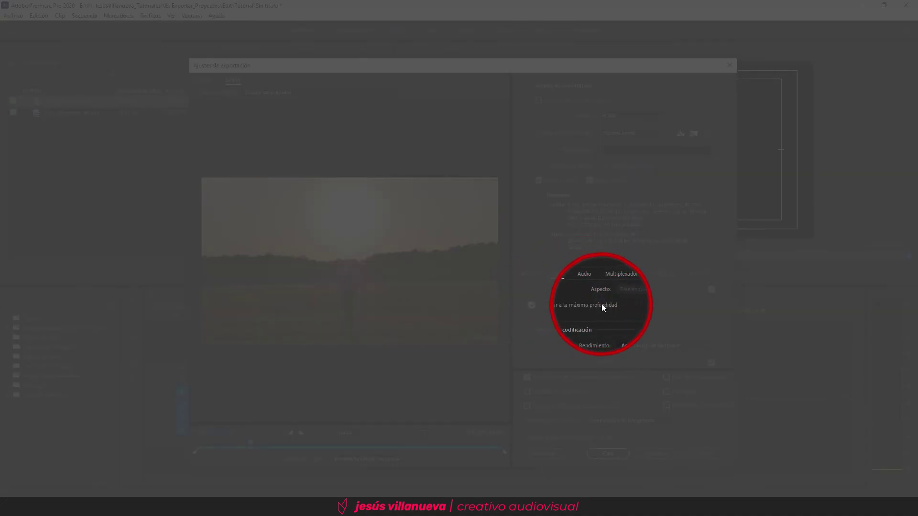
scroll(581, 325, down, 5)
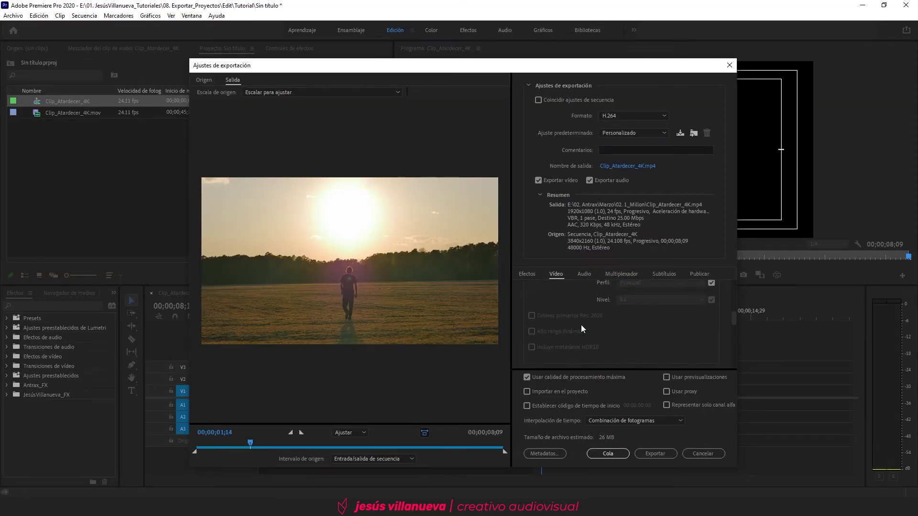
scroll(581, 325, down, 2)
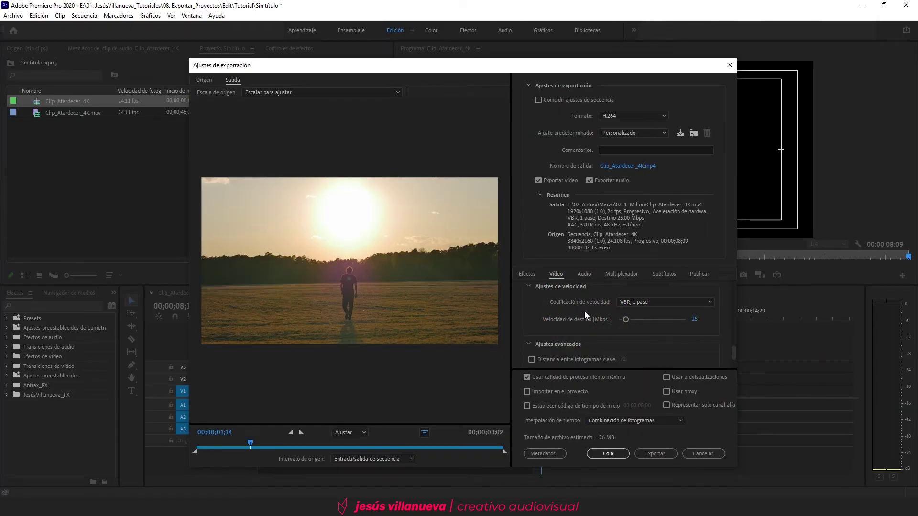
Switch encoding to VBR, 2 pases, targeting 2.5 Mbps with a 4 Mbps maximum bitrate
click(650, 301)
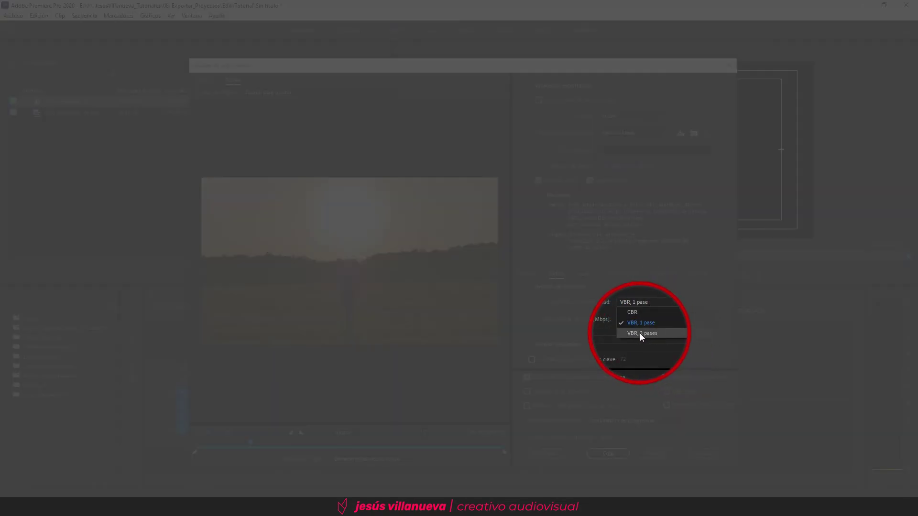
click(641, 335)
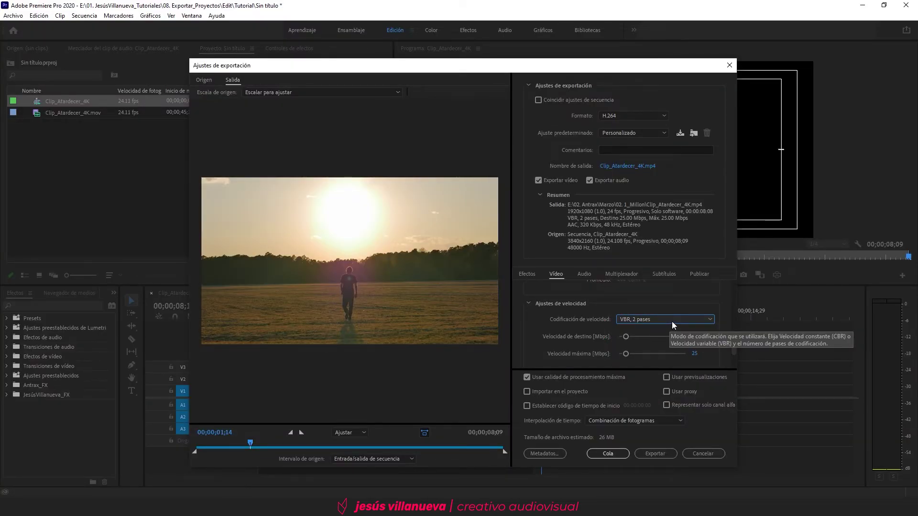
click(695, 336)
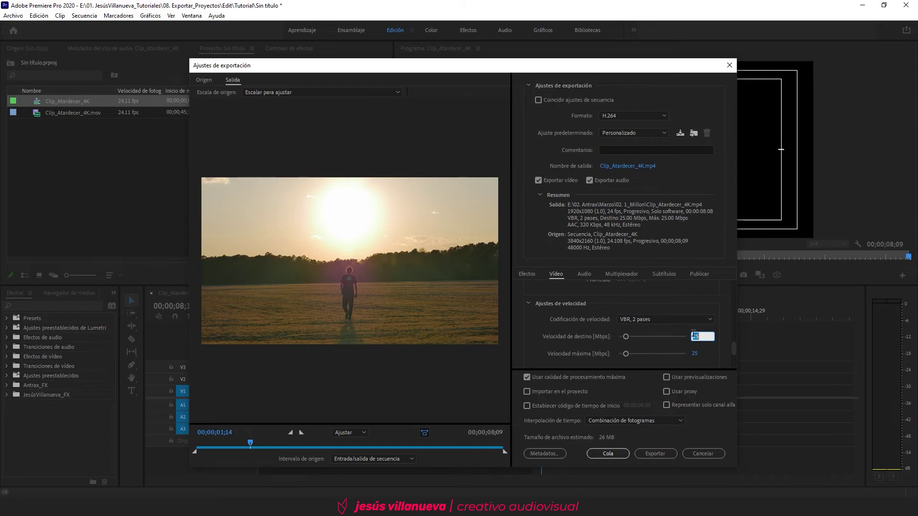
text(2.5)
key(Return)
click(695, 354)
text(4)
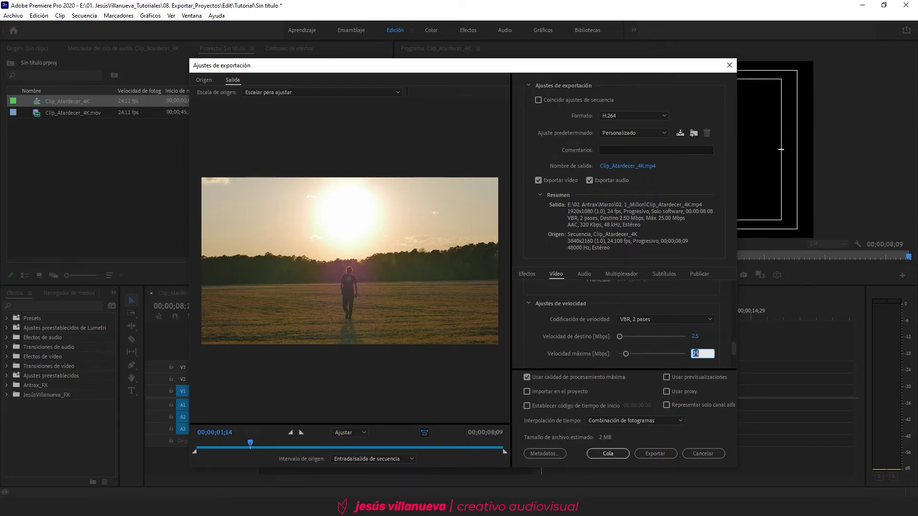
key(Return)
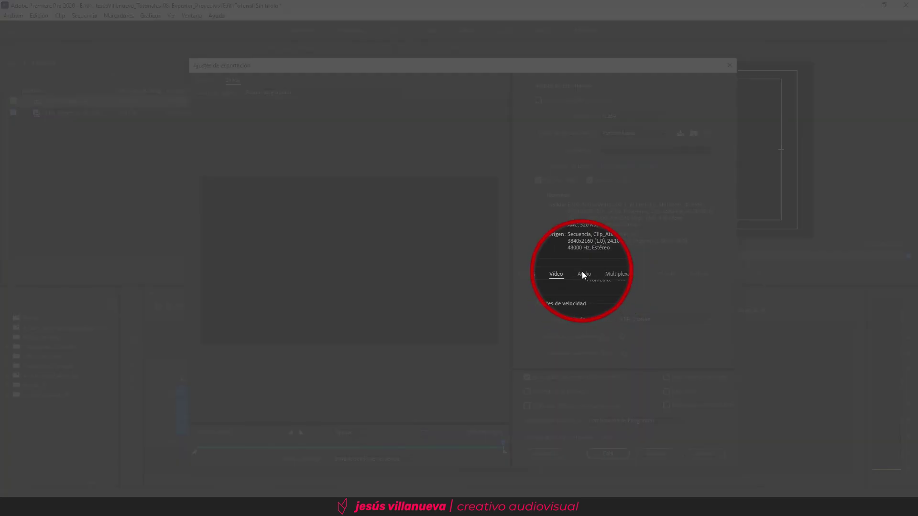
Set the export audio sample rate to 44100 Hz and its bitrate to 160 Kbps
click(583, 274)
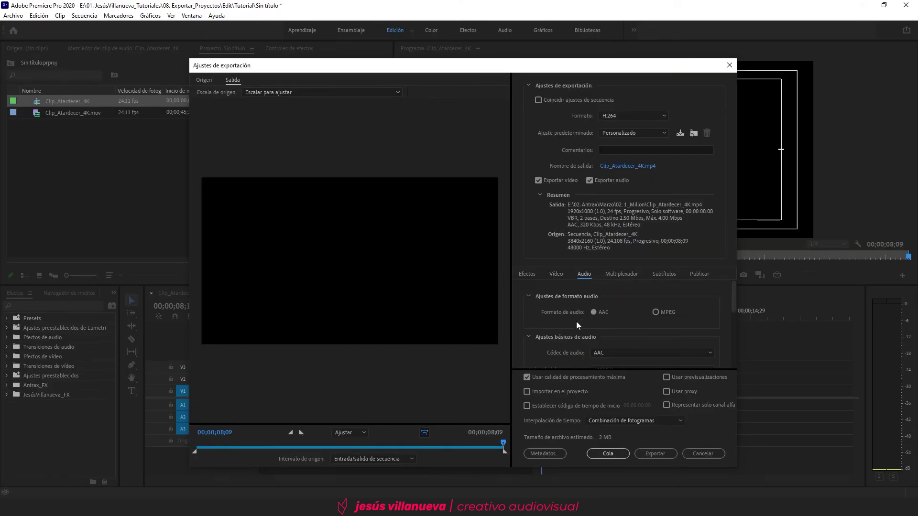
scroll(606, 314, down, 3)
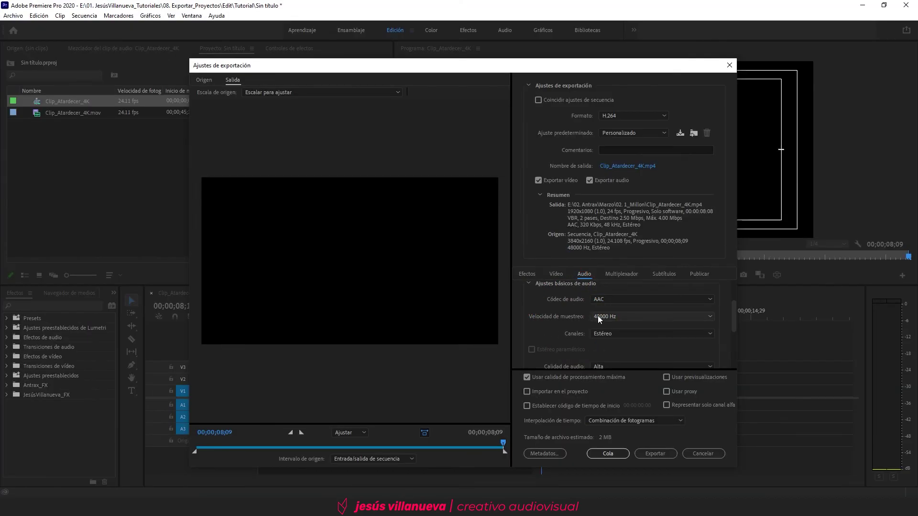
click(599, 316)
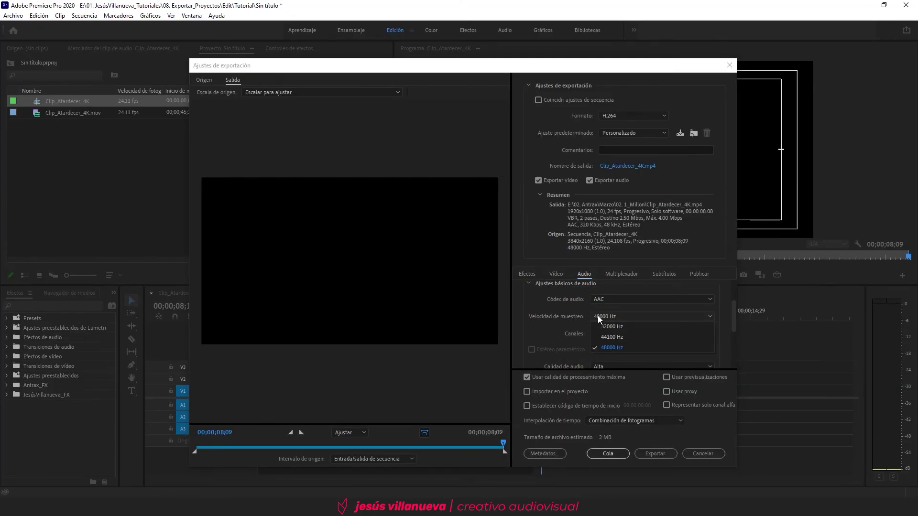
click(611, 337)
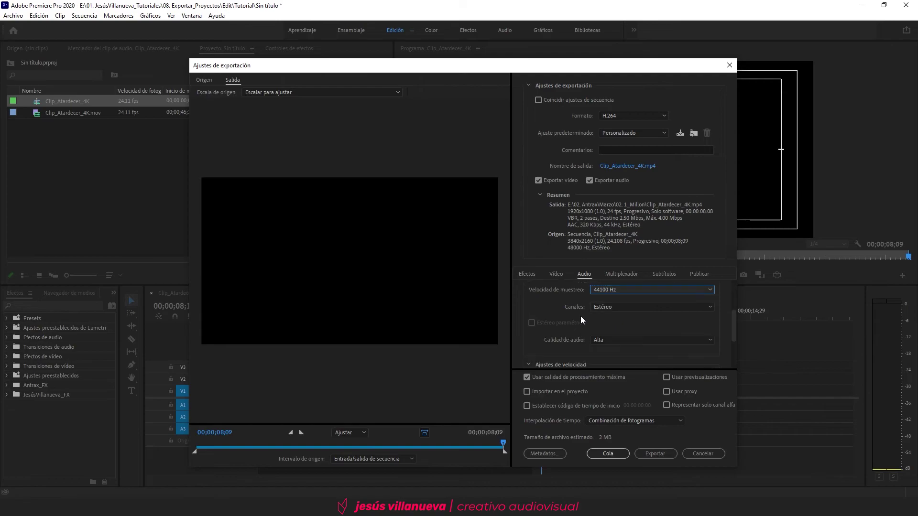
scroll(579, 340, down, 2)
scroll(579, 337, down, 1)
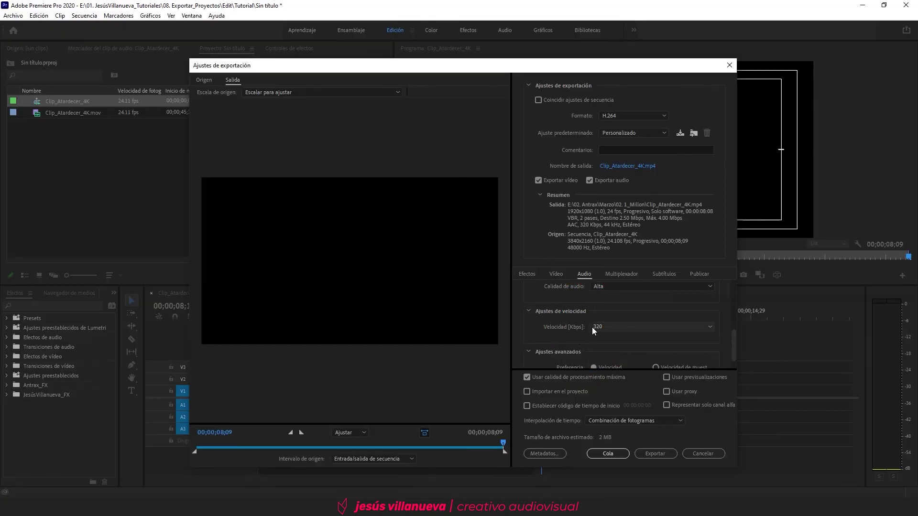
click(603, 327)
click(608, 265)
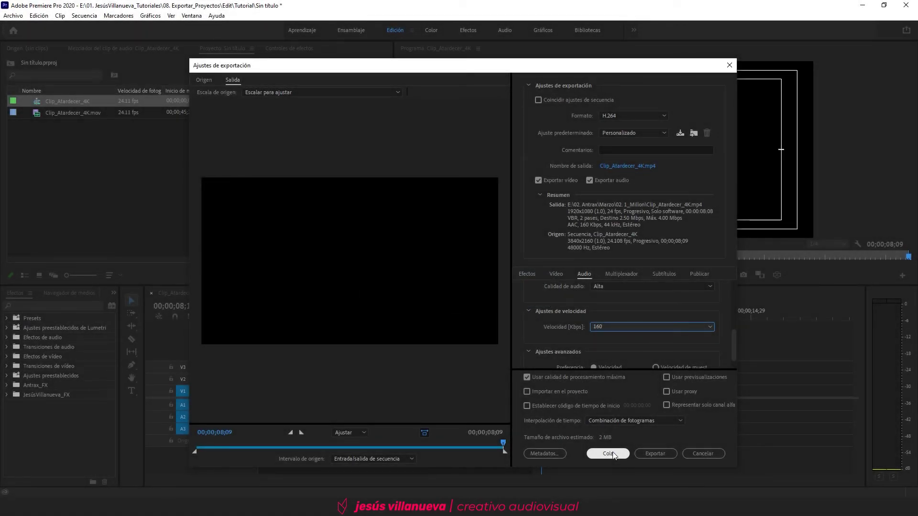
Save the current export settings as a new preset named 'Exportación | WhatsApp'
click(558, 276)
scroll(559, 318, down, 10)
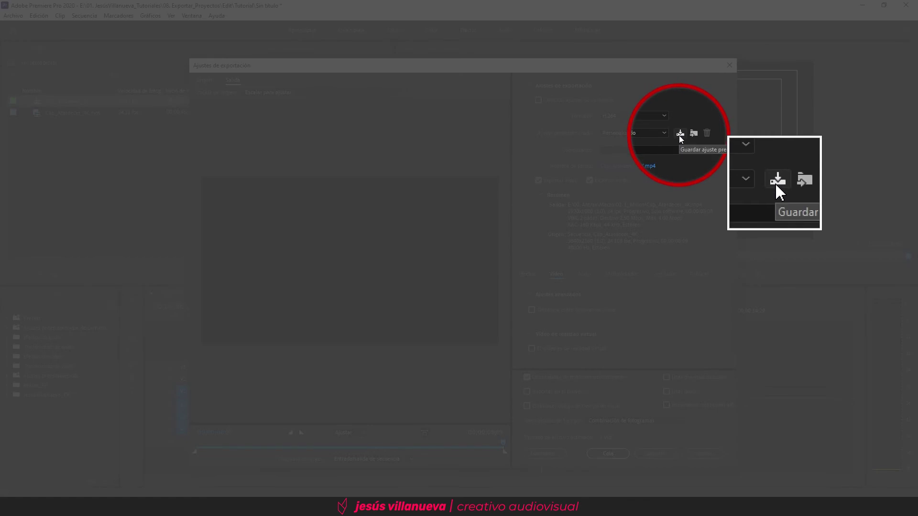
click(680, 134)
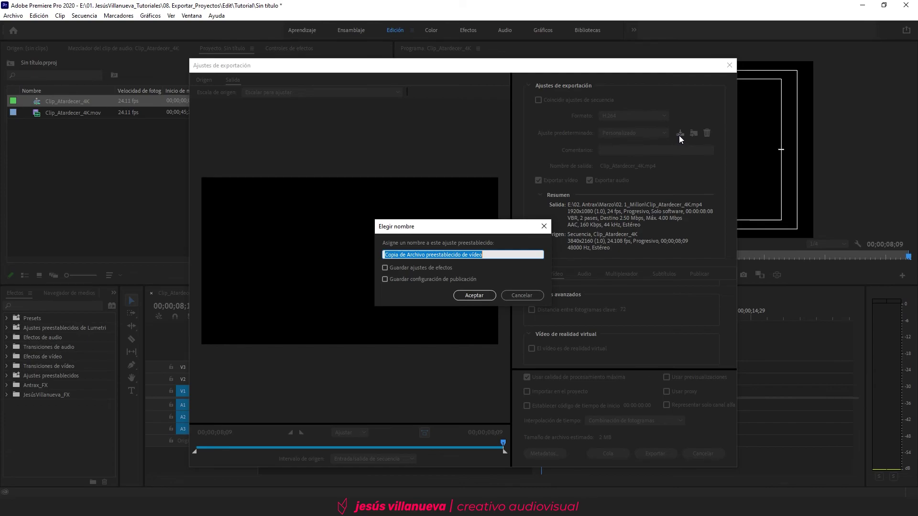
text(Exporta)
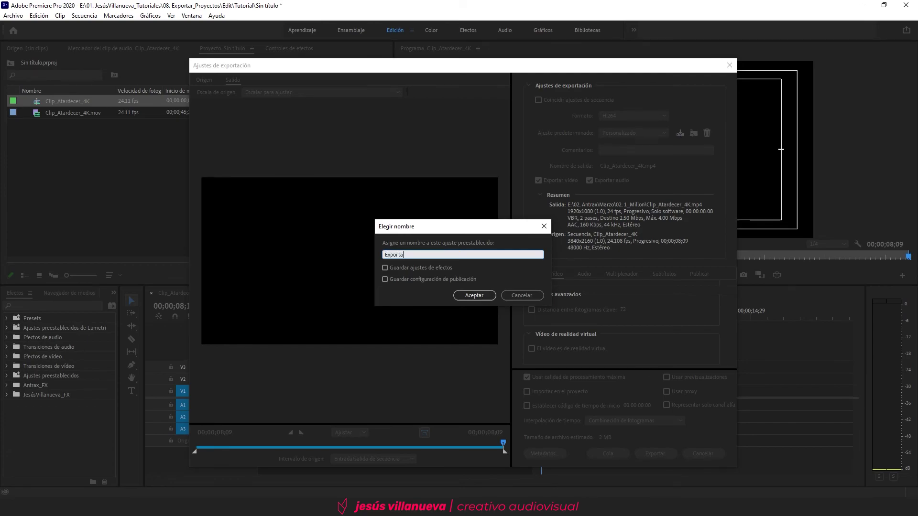
text(n)
text(W)
text(pp)
click(481, 296)
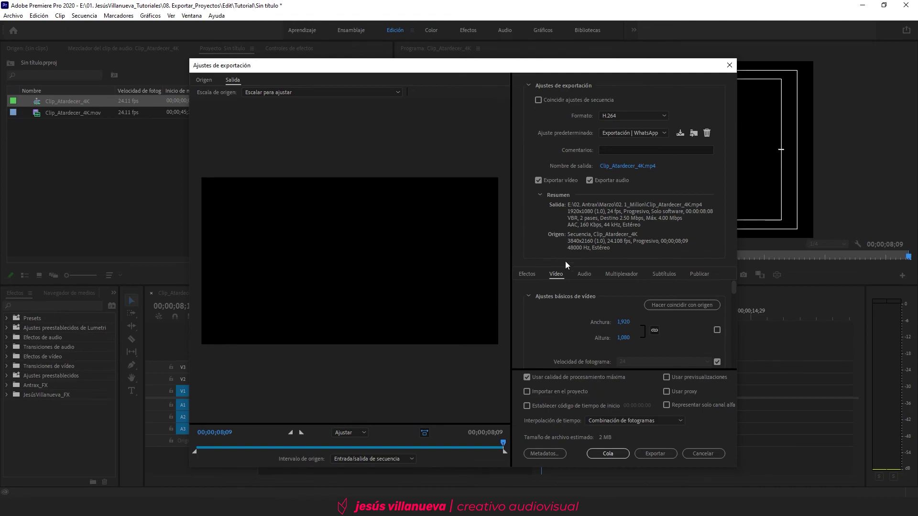
scroll(598, 328, down, 3)
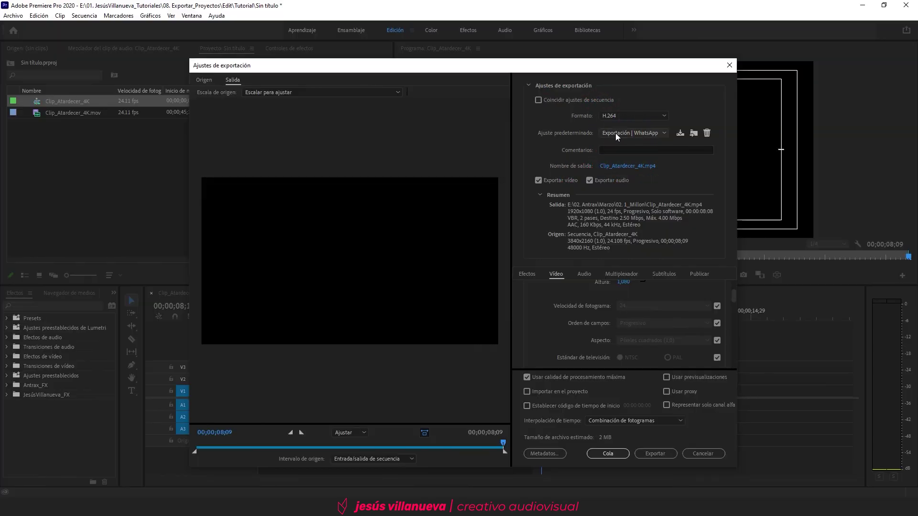
click(632, 133)
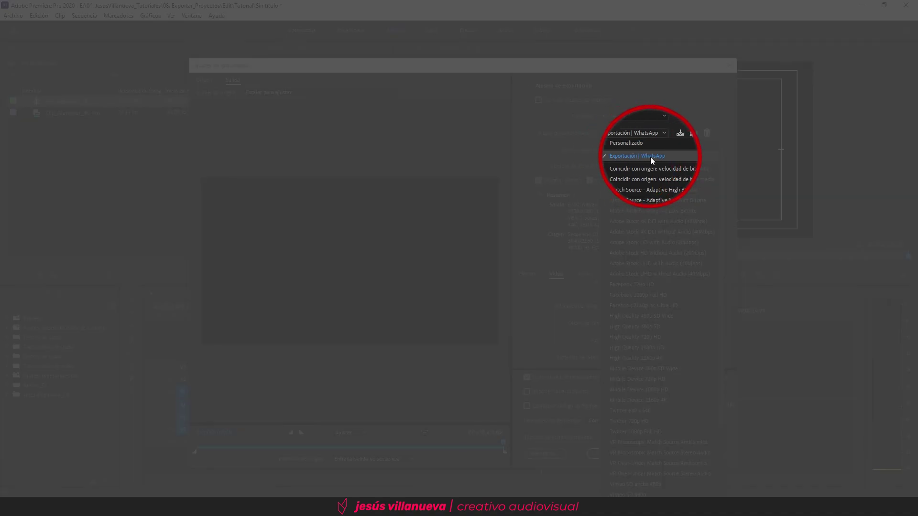
click(640, 156)
scroll(604, 309, down, 2)
scroll(604, 309, down, 3)
scroll(604, 310, down, 1)
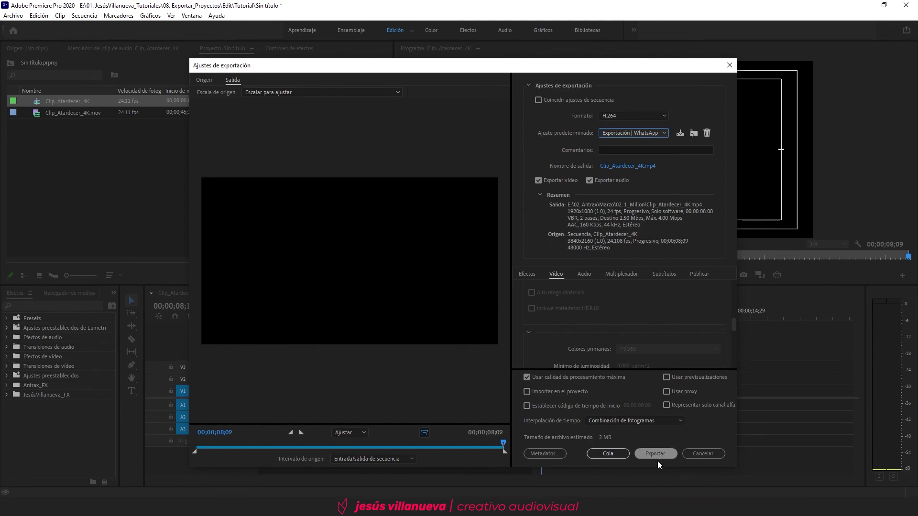